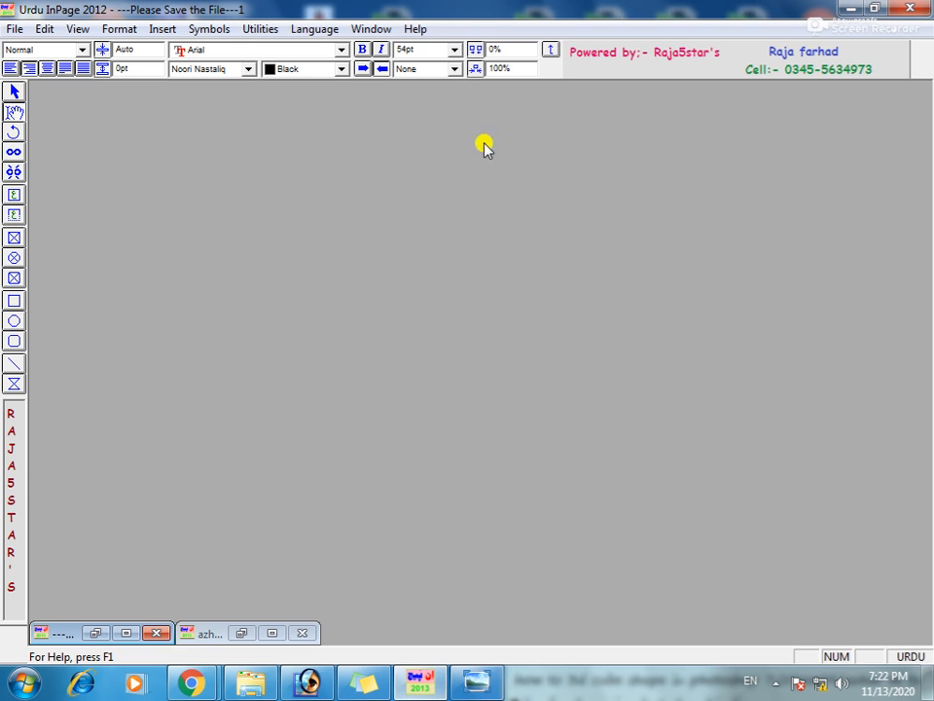
Open the azhar inpeg and unsaved headline documents in turn, and examine the full width of the Urdu headline
{"action": "left_click", "coordinate": [237, 635]}
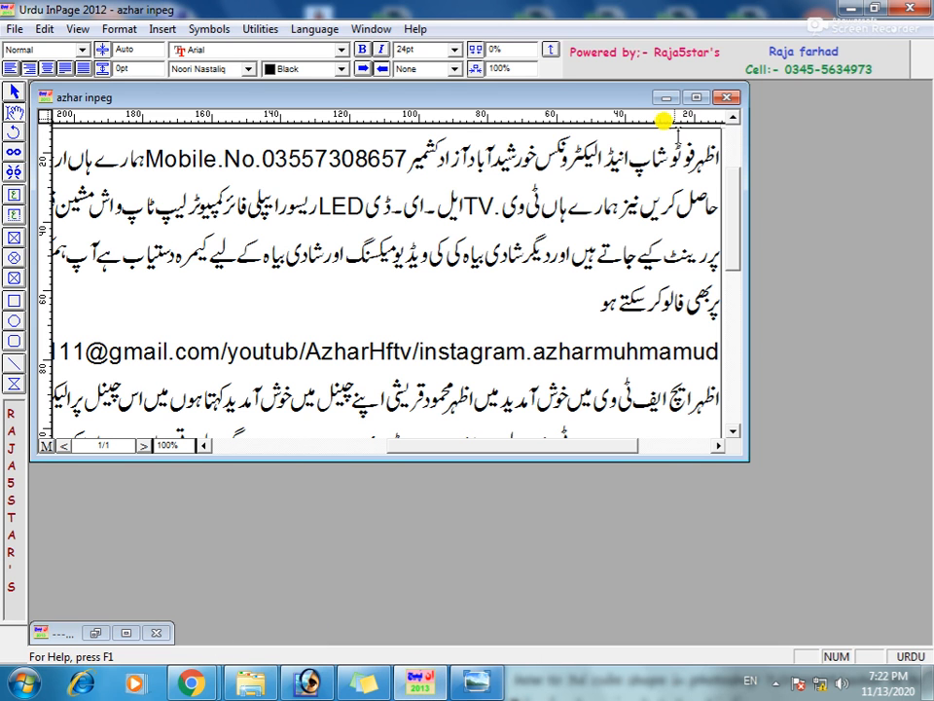
{"action": "left_click", "coordinate": [96, 633]}
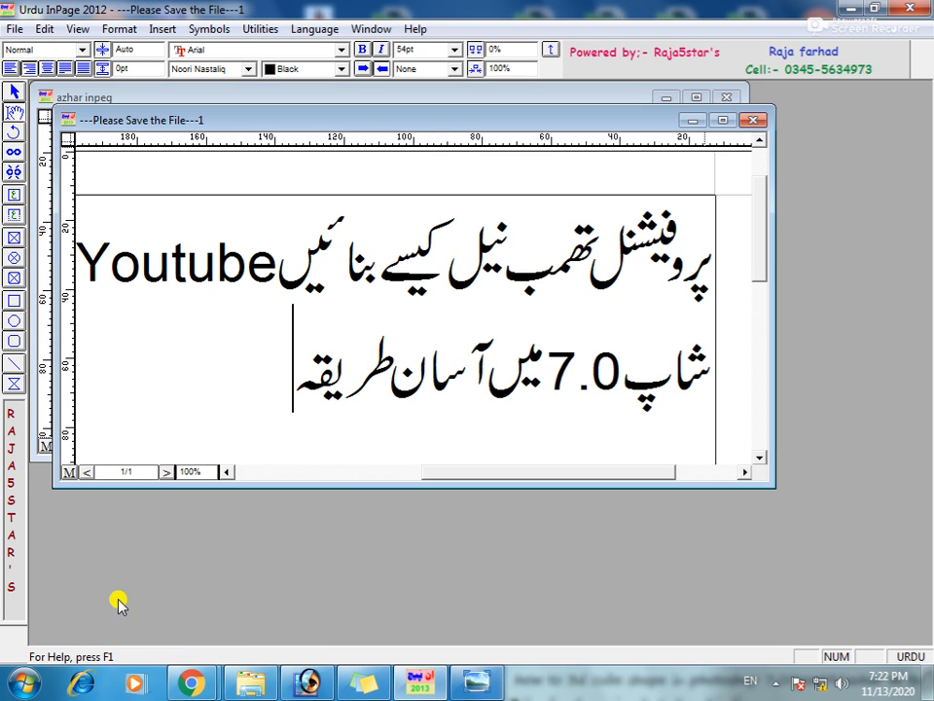
{"action": "left_click", "coordinate": [726, 122]}
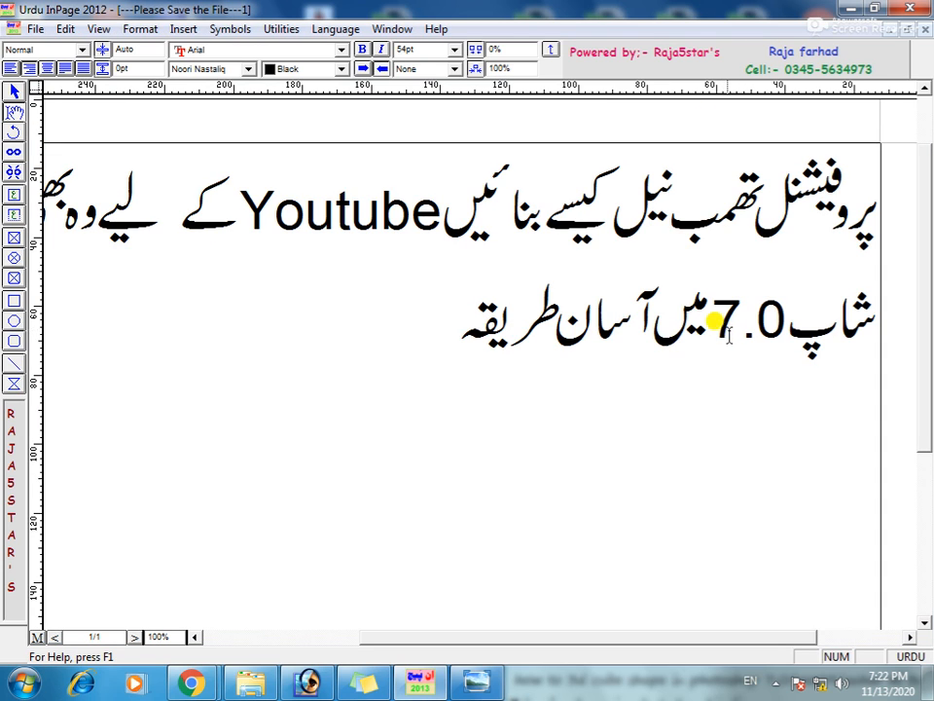
{"action": "left_click_drag", "start_coordinate": [492, 641], "coordinate": [300, 633]}
{"action": "left_click_drag", "start_coordinate": [439, 639], "coordinate": [777, 644]}
{"action": "left_click_drag", "start_coordinate": [569, 643], "coordinate": [359, 636]}
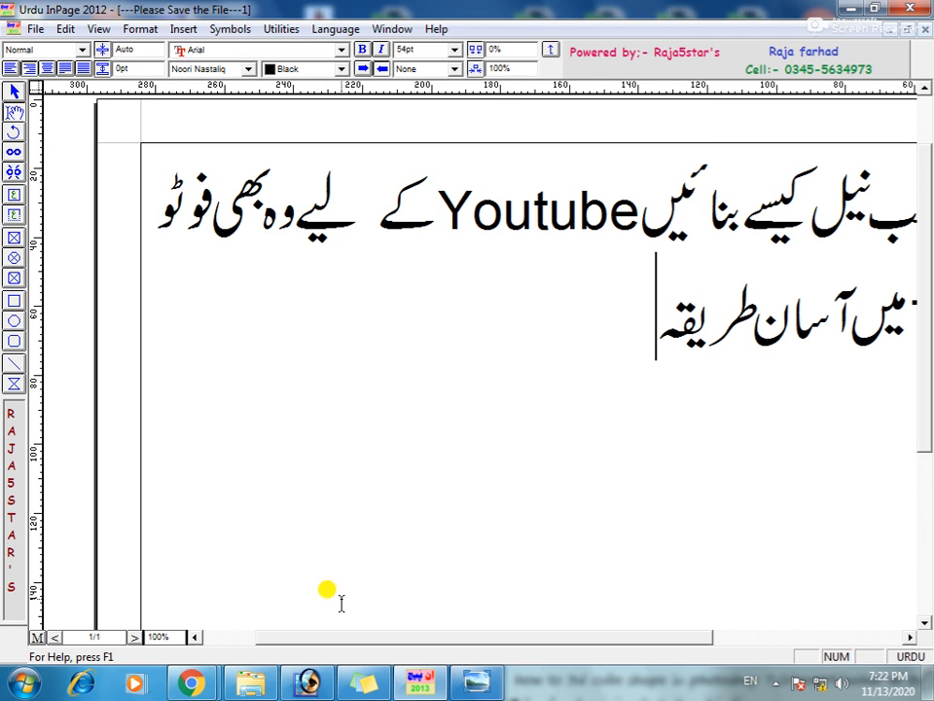
{"action": "left_click", "coordinate": [35, 28]}
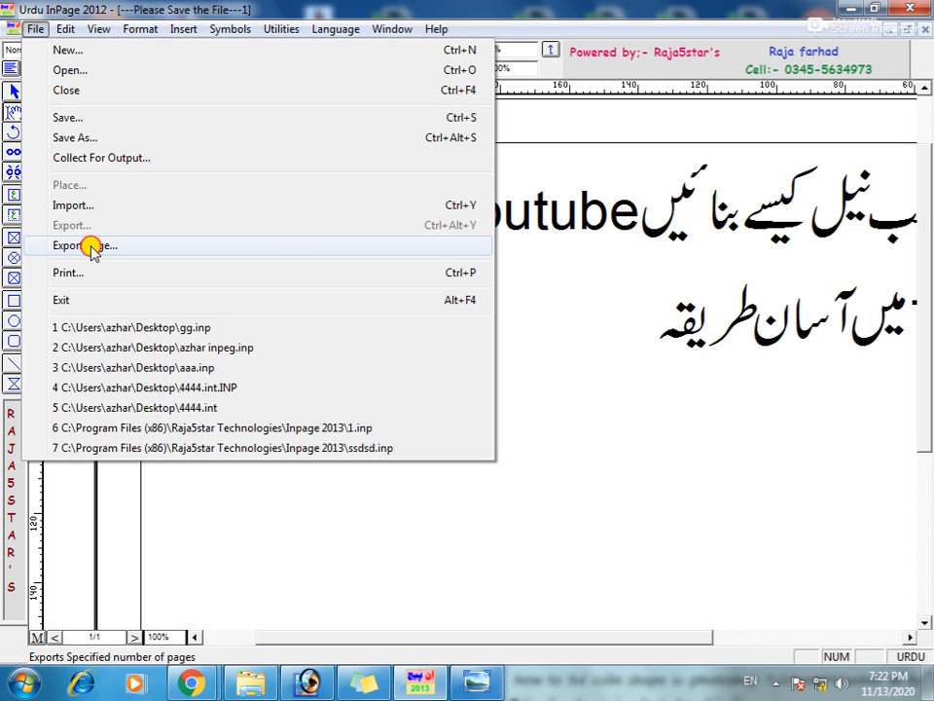
{"action": "left_click", "coordinate": [91, 246]}
{"action": "left_click", "coordinate": [535, 311]}
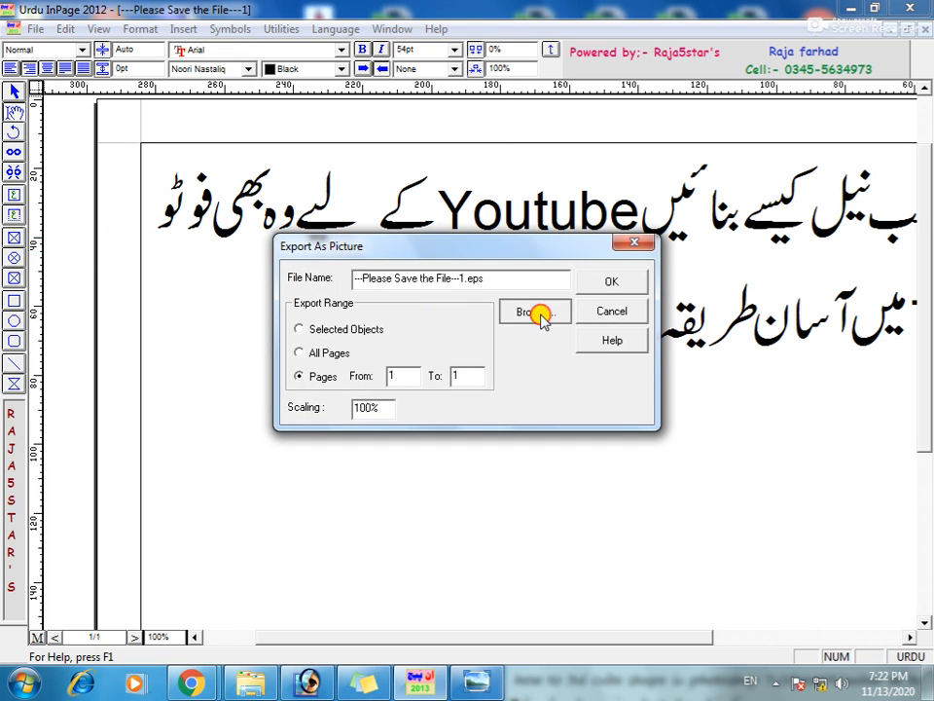
{"action": "left_click", "coordinate": [454, 434]}
{"action": "left_click", "coordinate": [455, 464]}
{"action": "left_click", "coordinate": [428, 404]}
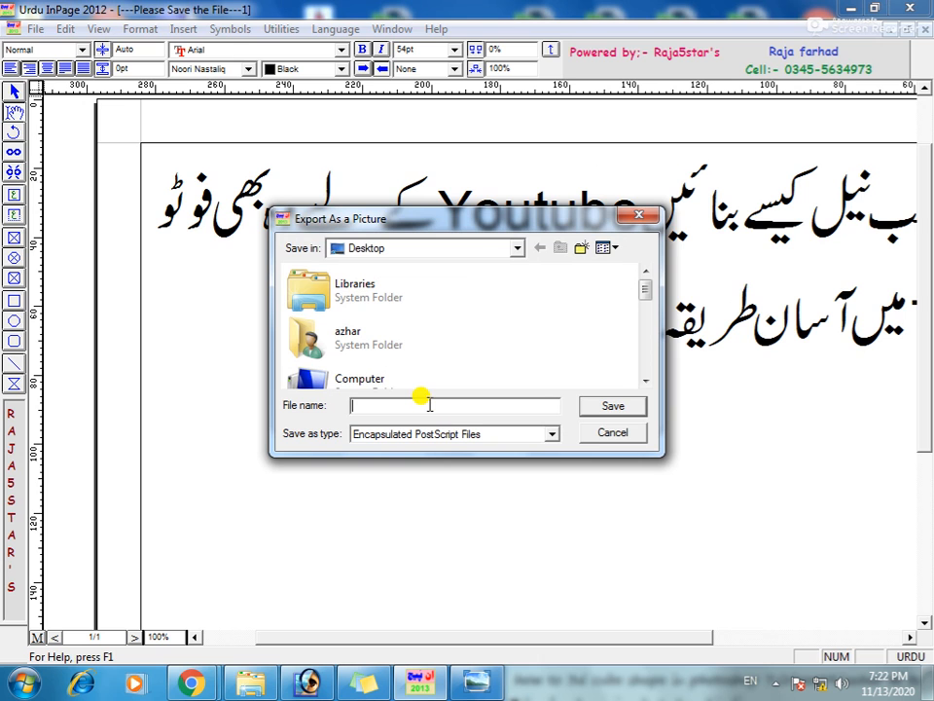
{"action": "left_click", "coordinate": [613, 409]}
{"action": "left_click", "coordinate": [629, 244]}
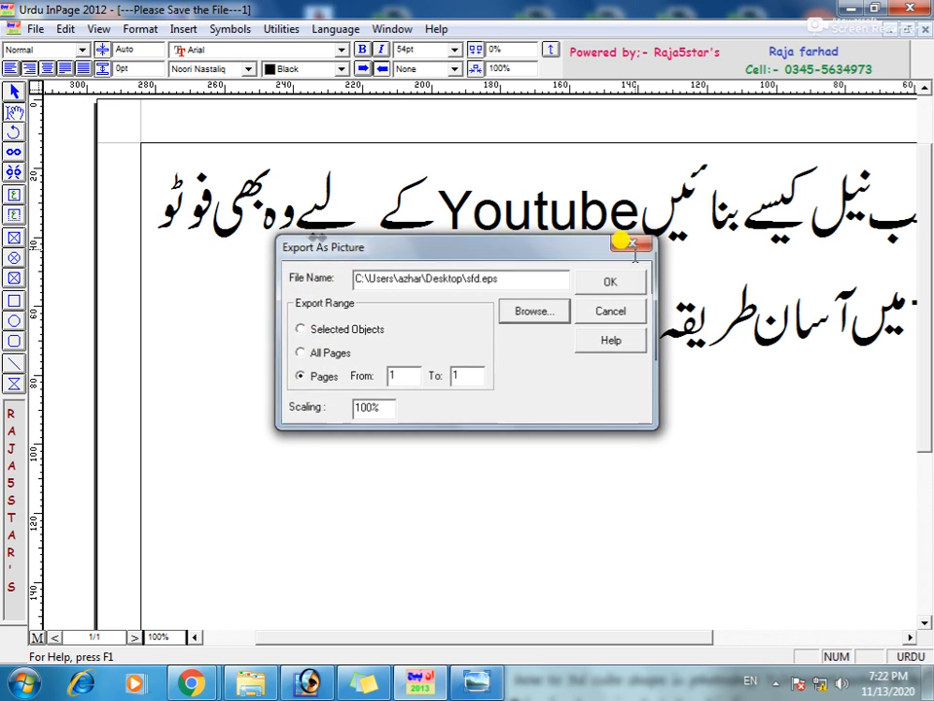
Switch to Photoshop and minimize the 55.jpg thumbnail document, returning to the desktop
{"action": "left_click", "coordinate": [852, 7]}
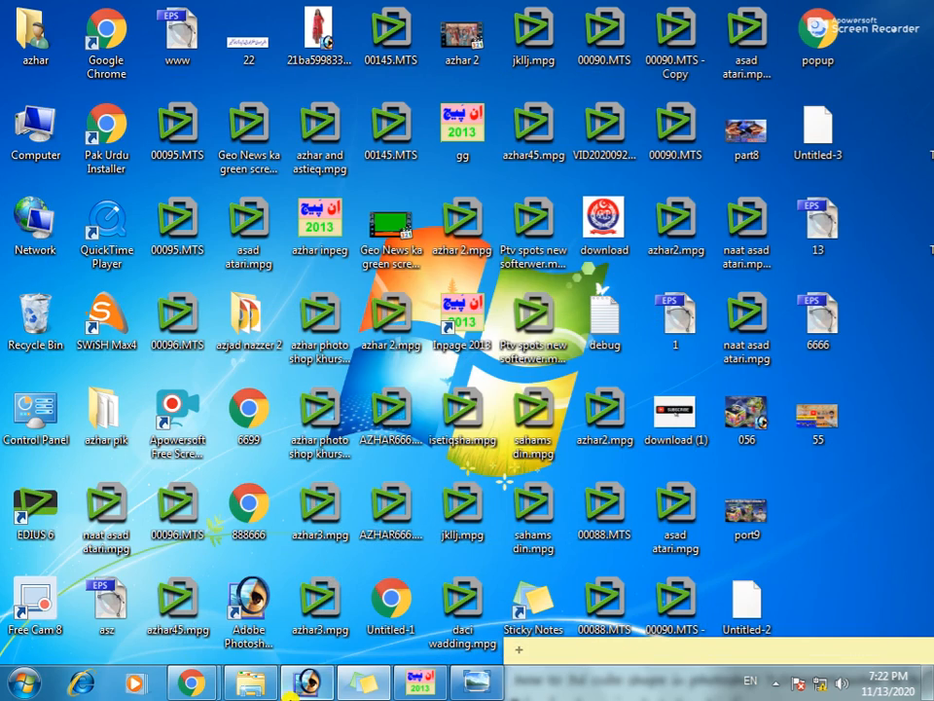
{"action": "left_click", "coordinate": [307, 682]}
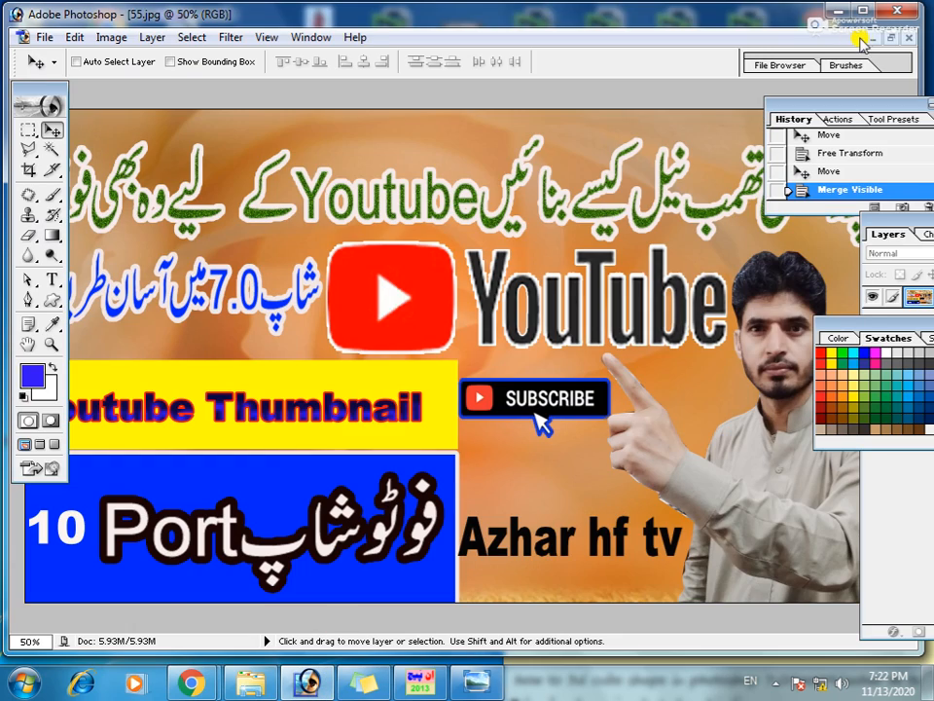
{"action": "left_click", "coordinate": [873, 38]}
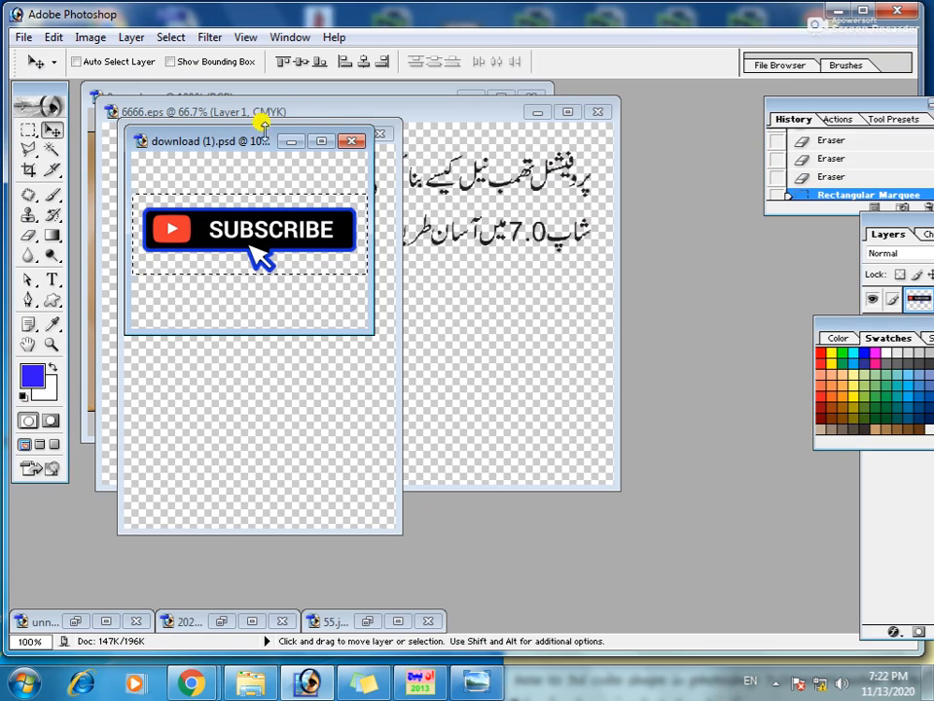
{"action": "left_click", "coordinate": [839, 9]}
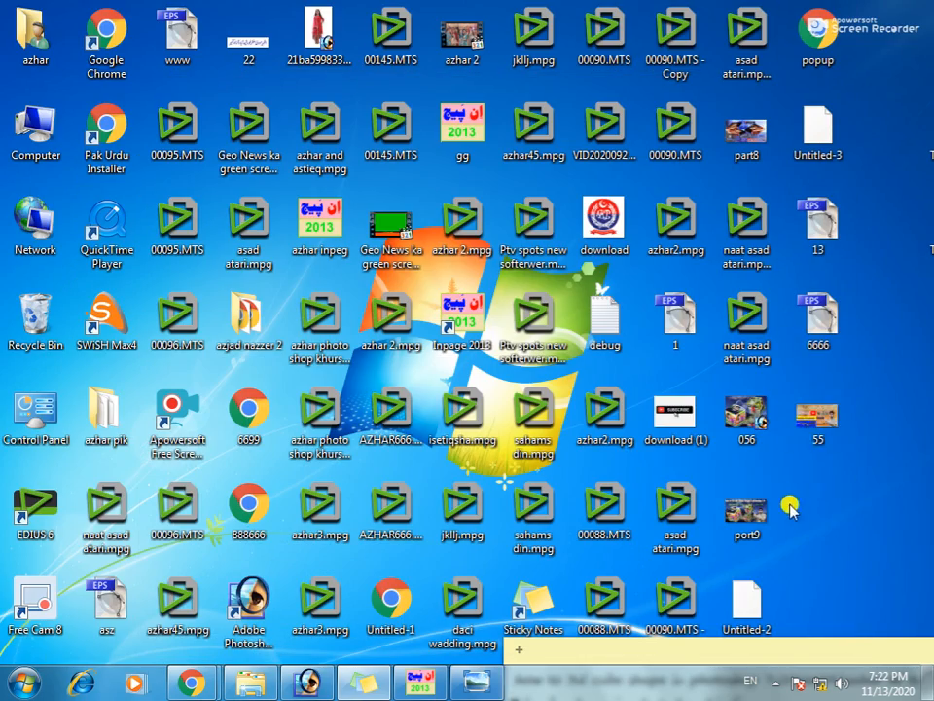
Bring 6666.eps from the desktop into Photoshop and close its already open document without saving changes
{"action": "left_click_drag", "start_coordinate": [817, 319], "coordinate": [441, 236]}
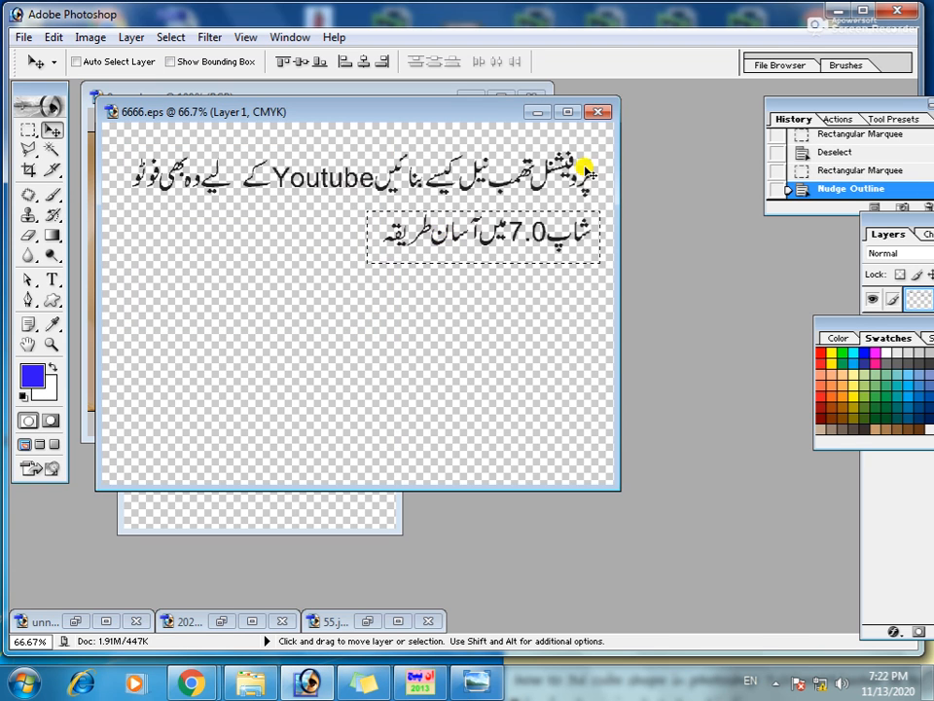
{"action": "left_click", "coordinate": [596, 111]}
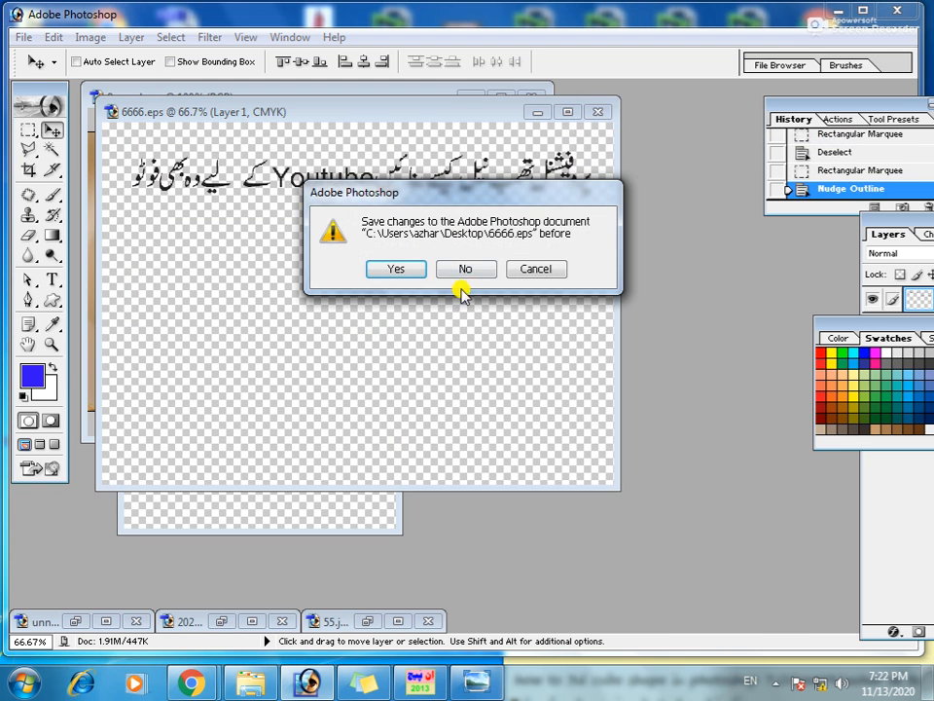
{"action": "left_click", "coordinate": [471, 271]}
Open 6666.eps from the desktop in Photoshop with the default rasterize settings, and close it without saving
{"action": "left_click", "coordinate": [834, 10]}
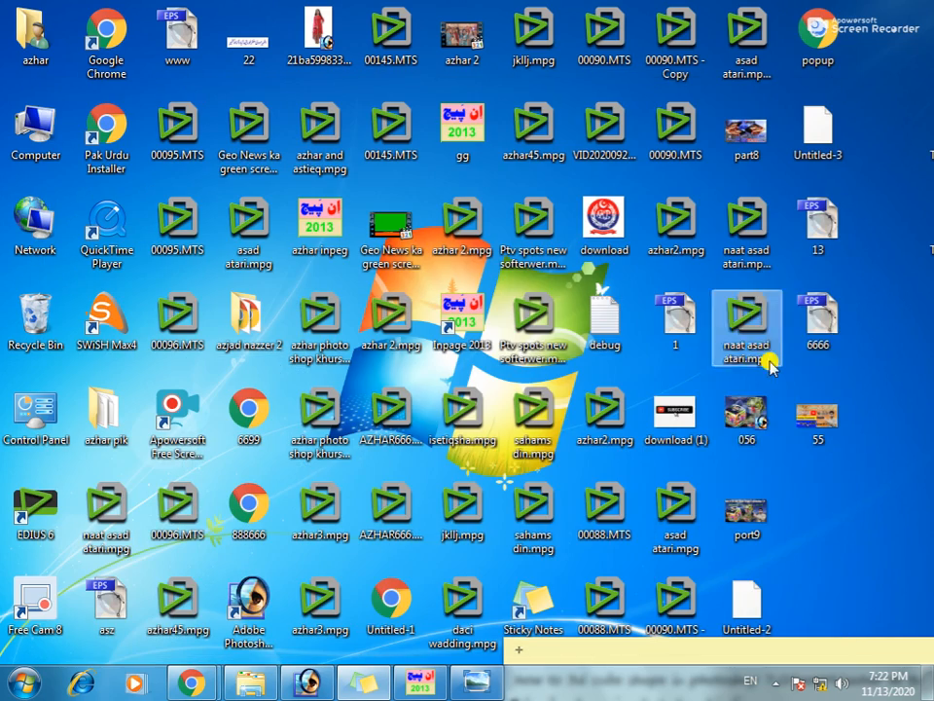
{"action": "left_click", "coordinate": [307, 682]}
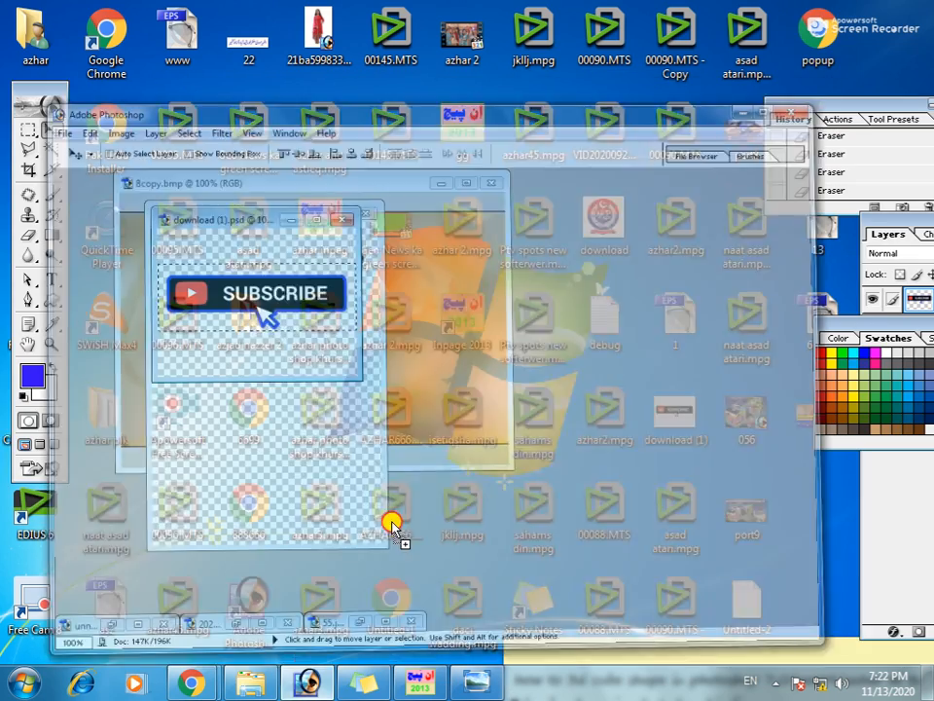
{"action": "left_click_drag", "start_coordinate": [486, 287], "coordinate": [487, 287]}
{"action": "left_click", "coordinate": [600, 284]}
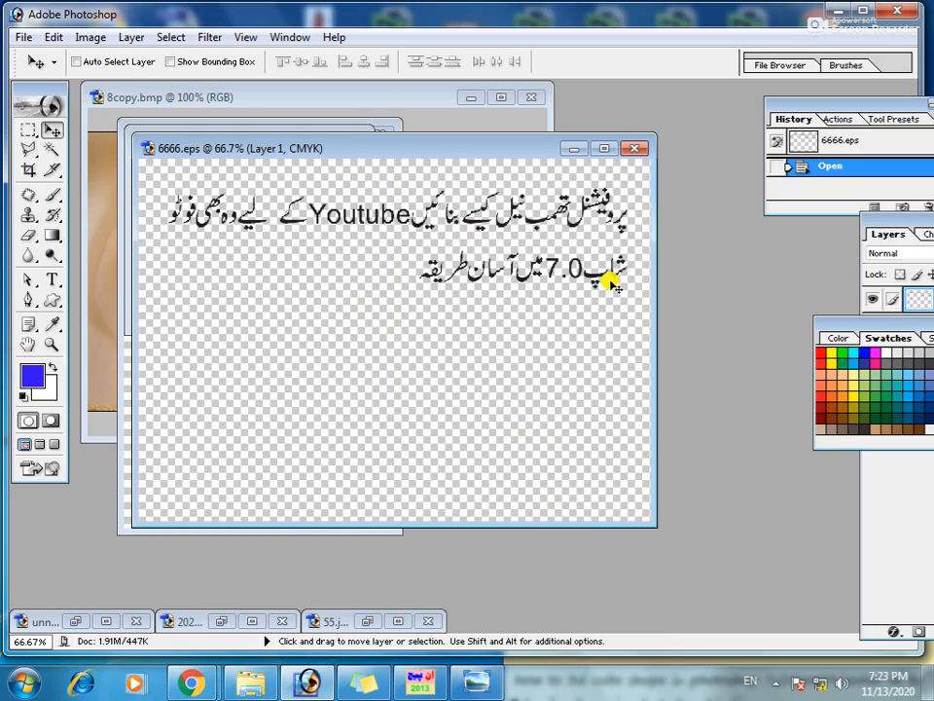
{"action": "left_click", "coordinate": [635, 149]}
{"action": "left_click", "coordinate": [470, 265]}
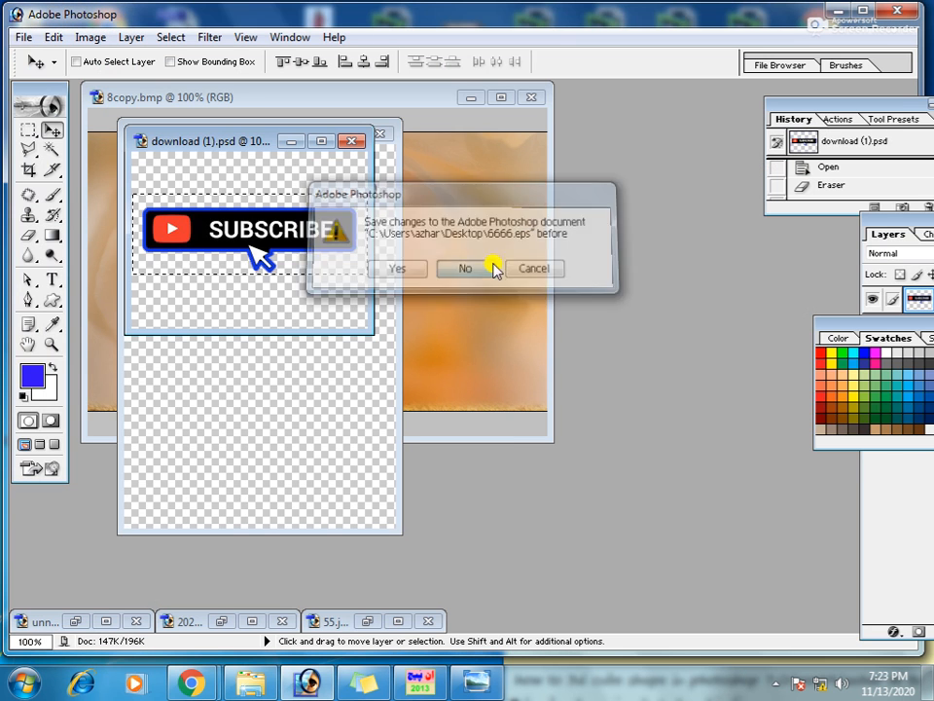
Open the 6666 EPS file from the Desktop folder with the default rasterize settings and move its window aside
{"action": "left_click", "coordinate": [26, 37]}
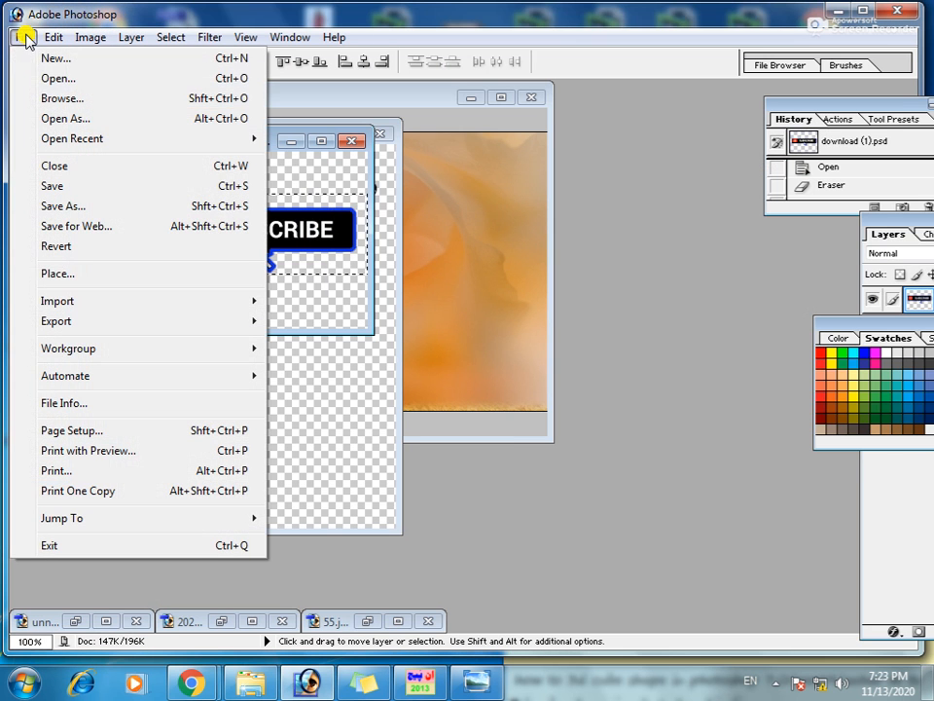
{"action": "left_click", "coordinate": [60, 79]}
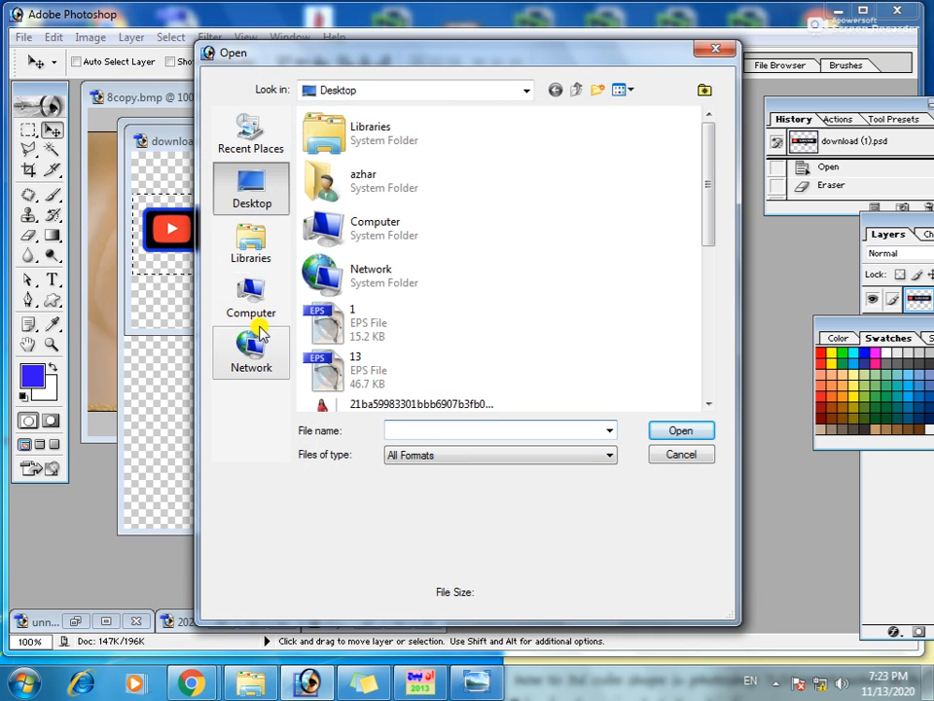
{"action": "left_click_drag", "start_coordinate": [710, 171], "coordinate": [699, 298]}
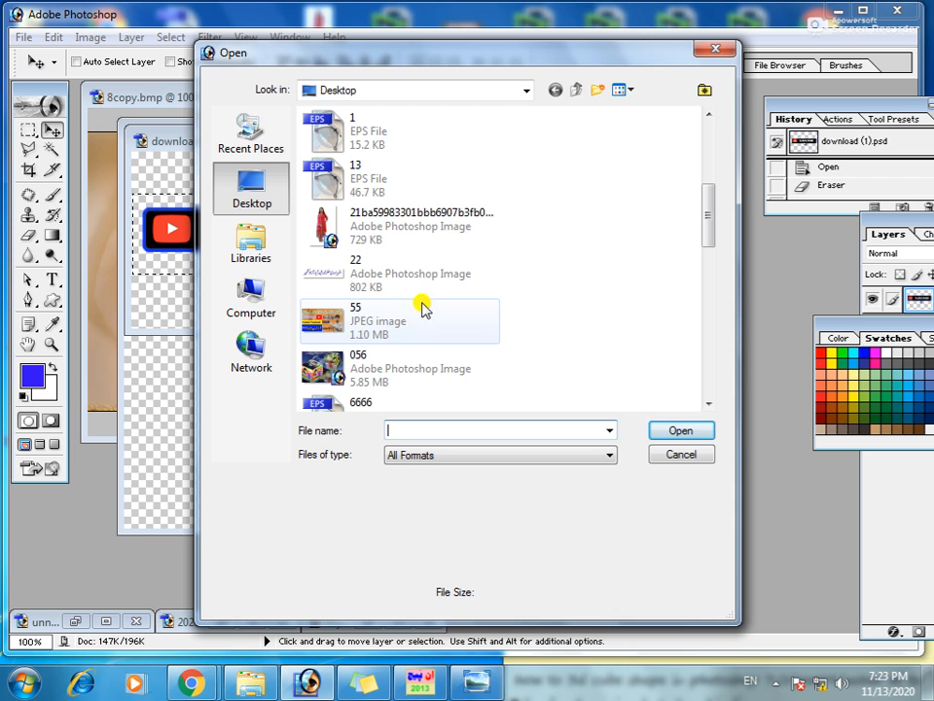
{"action": "left_click_drag", "start_coordinate": [711, 194], "coordinate": [710, 247]}
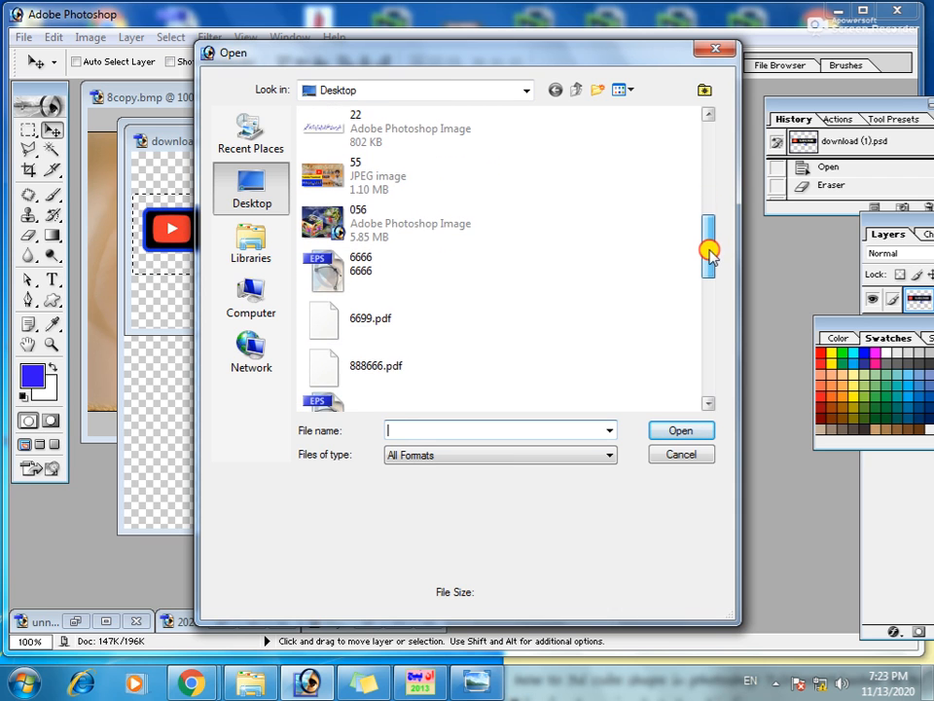
{"action": "double_click", "coordinate": [385, 253]}
{"action": "left_click", "coordinate": [609, 282]}
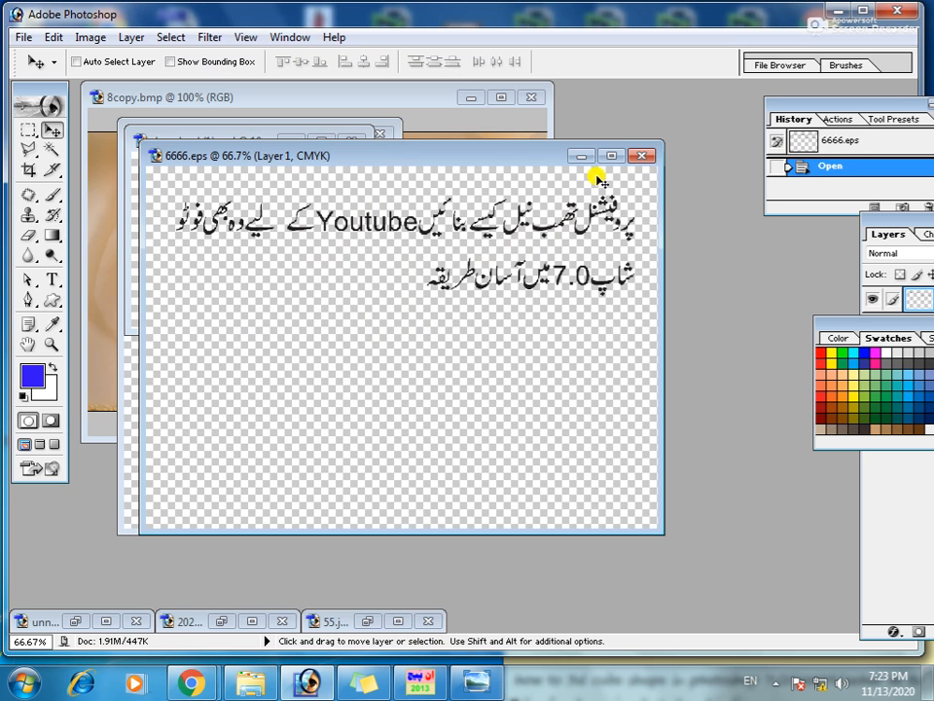
{"action": "left_click_drag", "start_coordinate": [529, 159], "coordinate": [369, 249]}
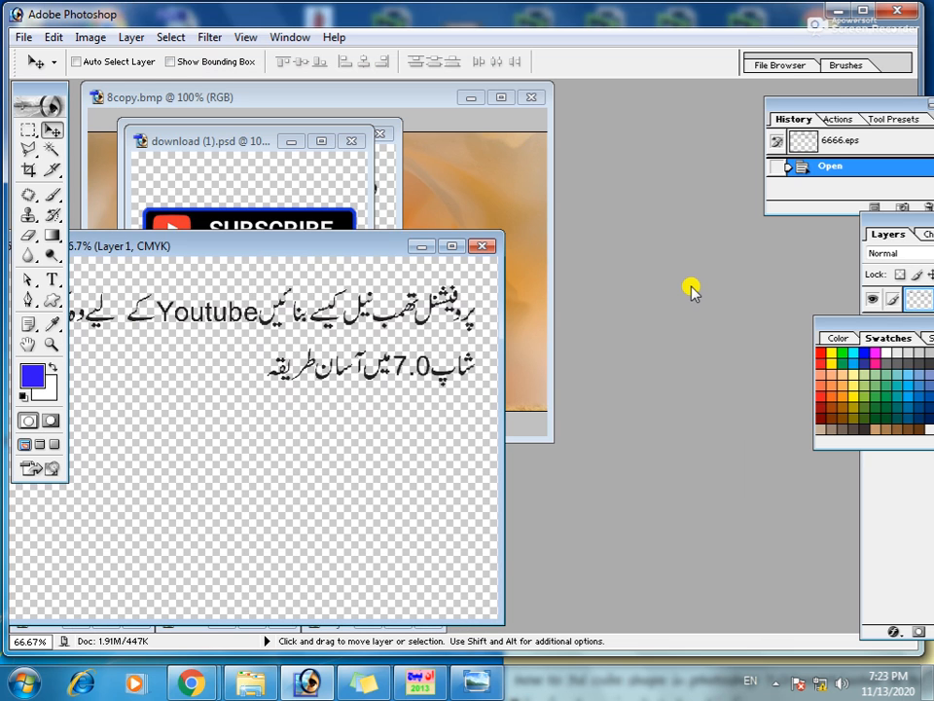
Bring the 8copy.bmp background image to the front and move its window away from the toolbox
{"action": "double_click", "coordinate": [662, 282]}
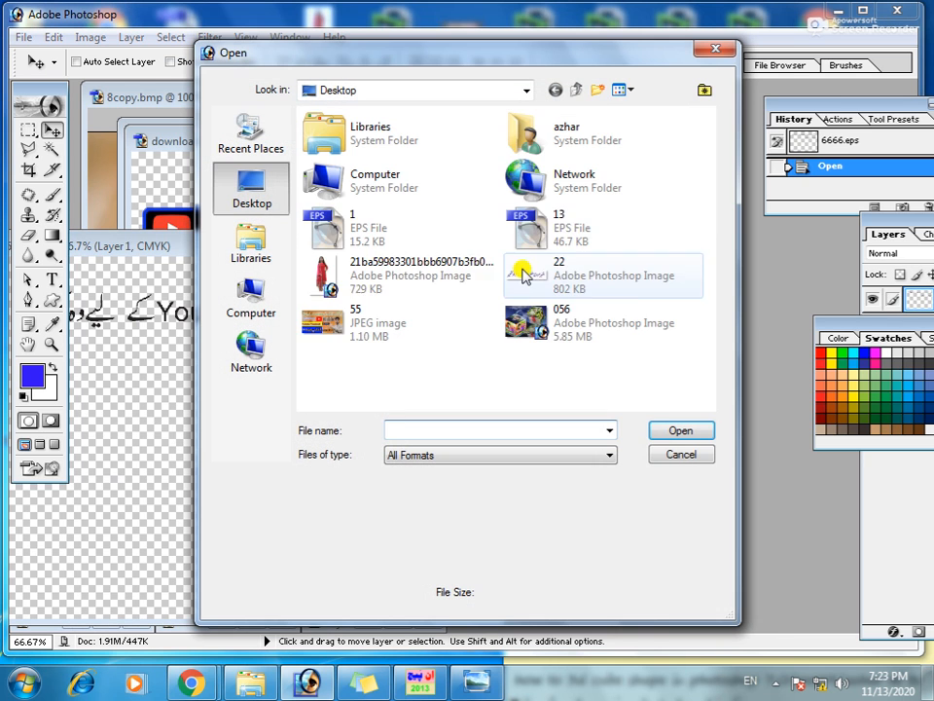
{"action": "left_click", "coordinate": [710, 54]}
{"action": "left_click", "coordinate": [530, 234]}
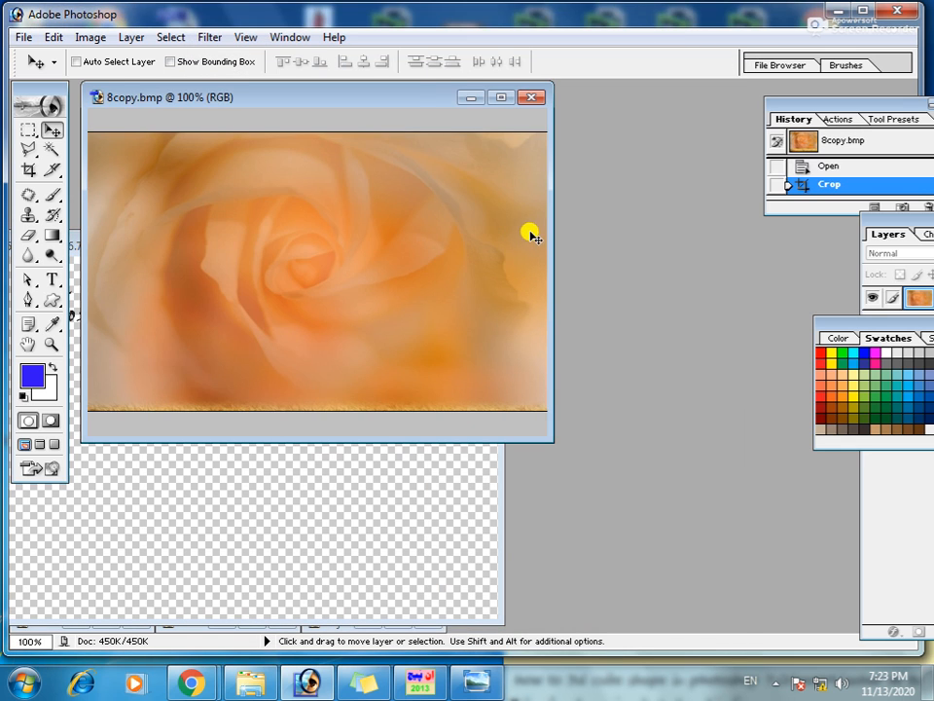
{"action": "left_click_drag", "start_coordinate": [410, 100], "coordinate": [586, 121]}
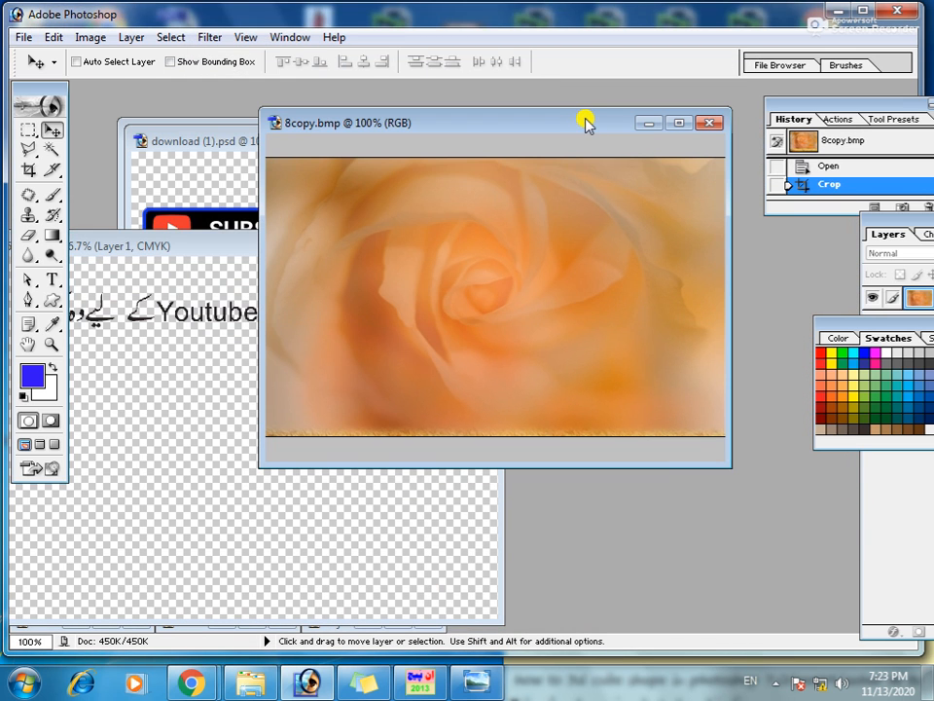
Create a new blank white document with the preset settings and maximize its window
{"action": "key", "text": "ctrl+n"}
{"action": "left_click", "coordinate": [629, 229]}
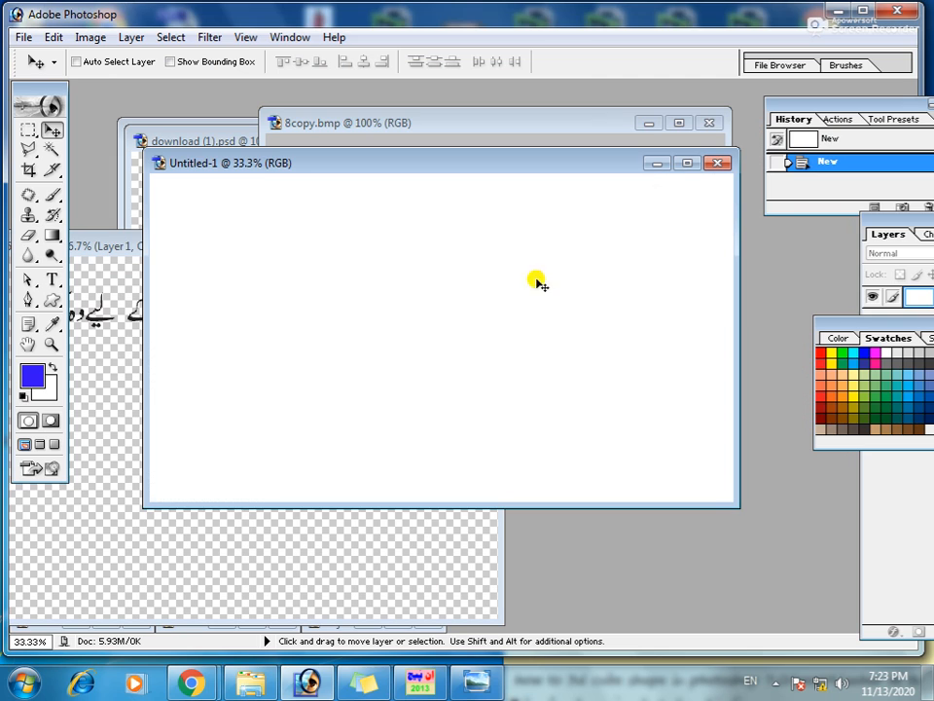
{"action": "left_click", "coordinate": [687, 162]}
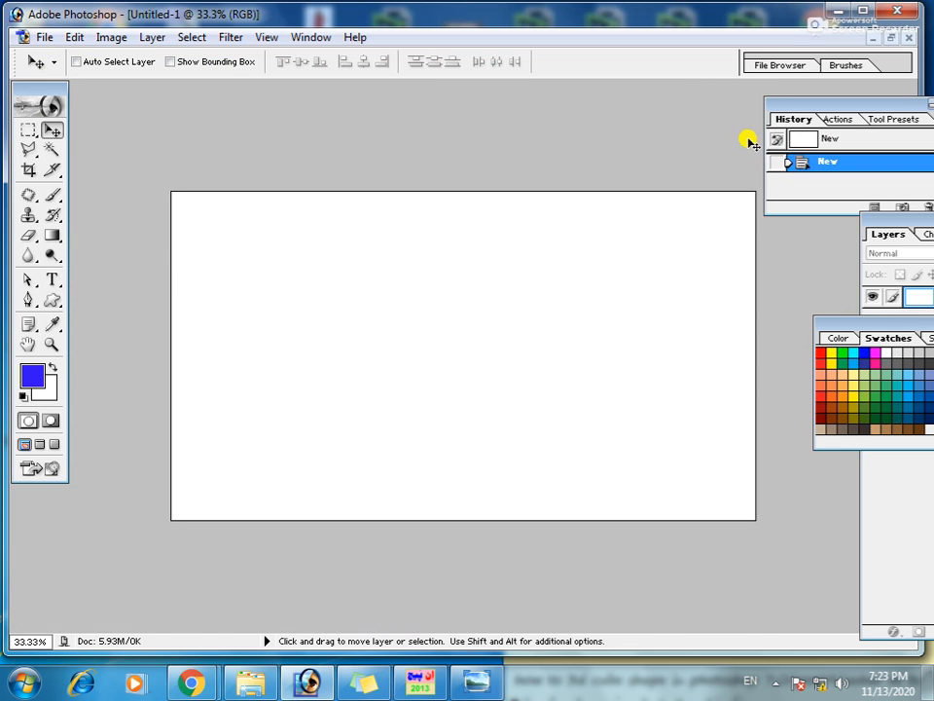
Create a second white RGB document from the 1920 x 1080 HDTV 1080i preset at 300 pixels/inch and reposition its window
{"action": "key", "text": "ctrl+n"}
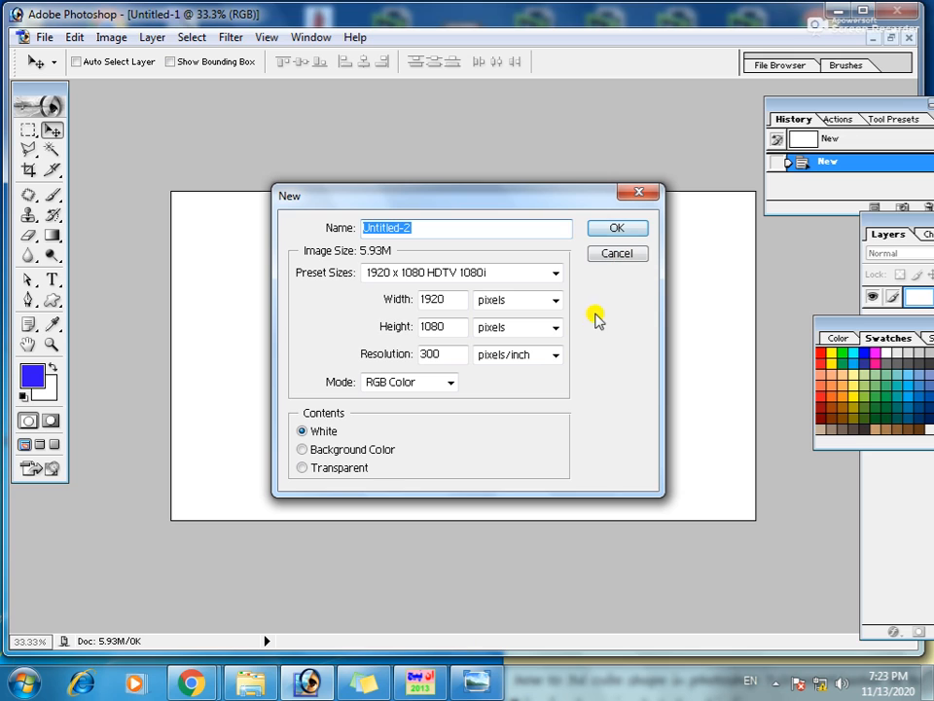
{"action": "left_click", "coordinate": [475, 273]}
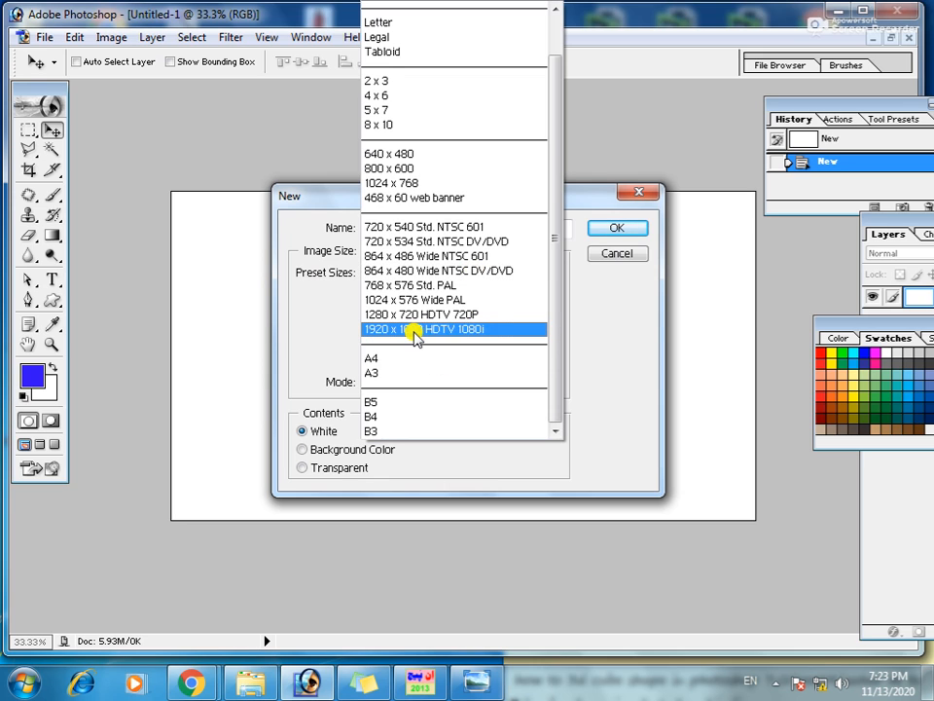
{"action": "left_click", "coordinate": [492, 331]}
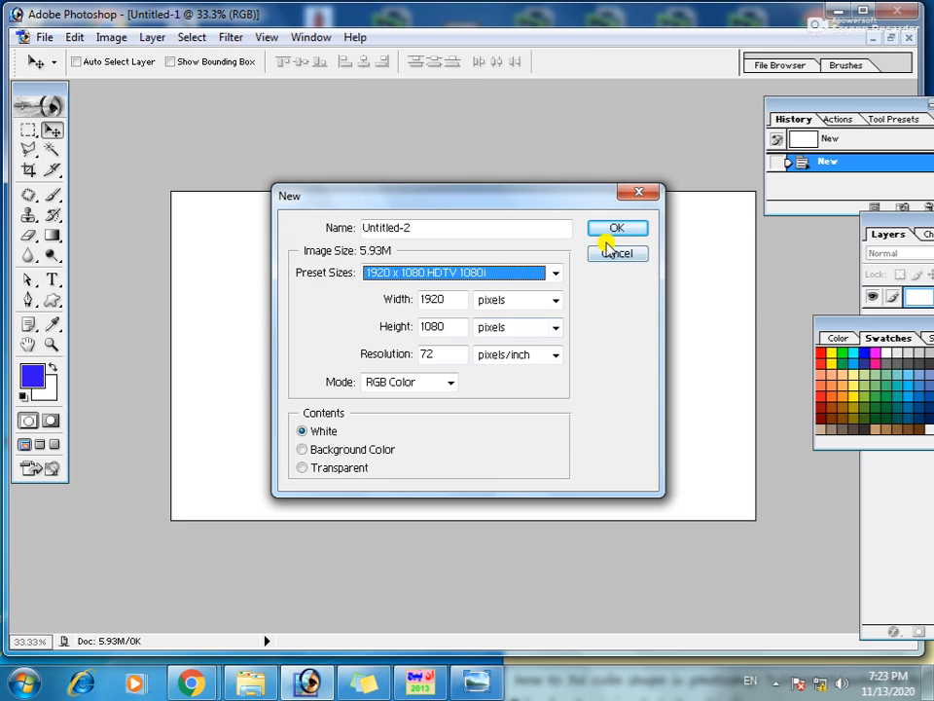
{"action": "double_click", "coordinate": [451, 353]}
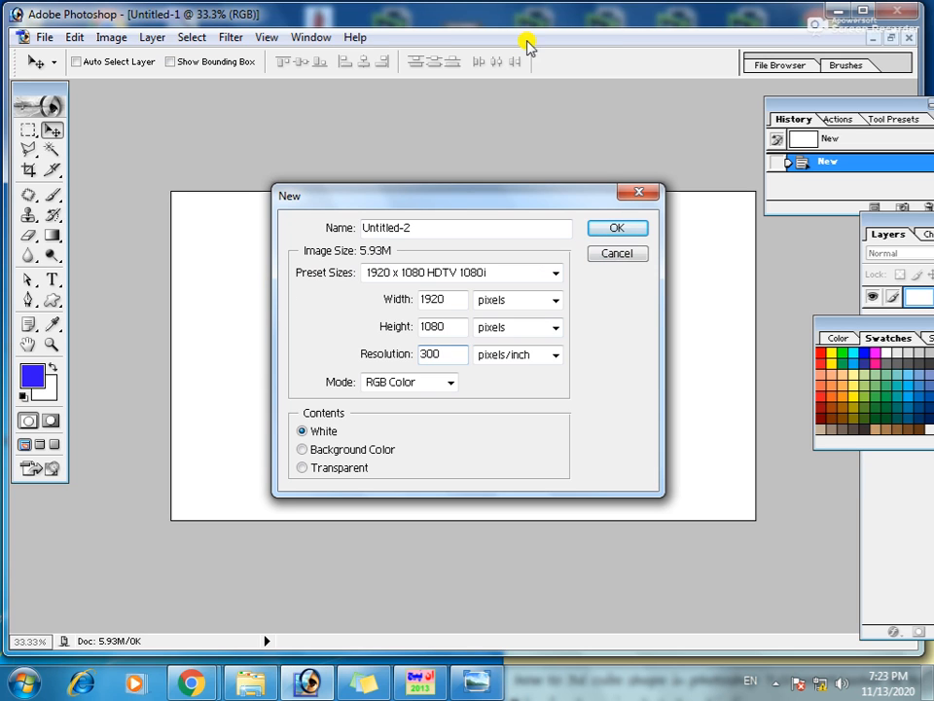
{"action": "left_click", "coordinate": [616, 229]}
{"action": "left_click_drag", "start_coordinate": [605, 173], "coordinate": [637, 285]}
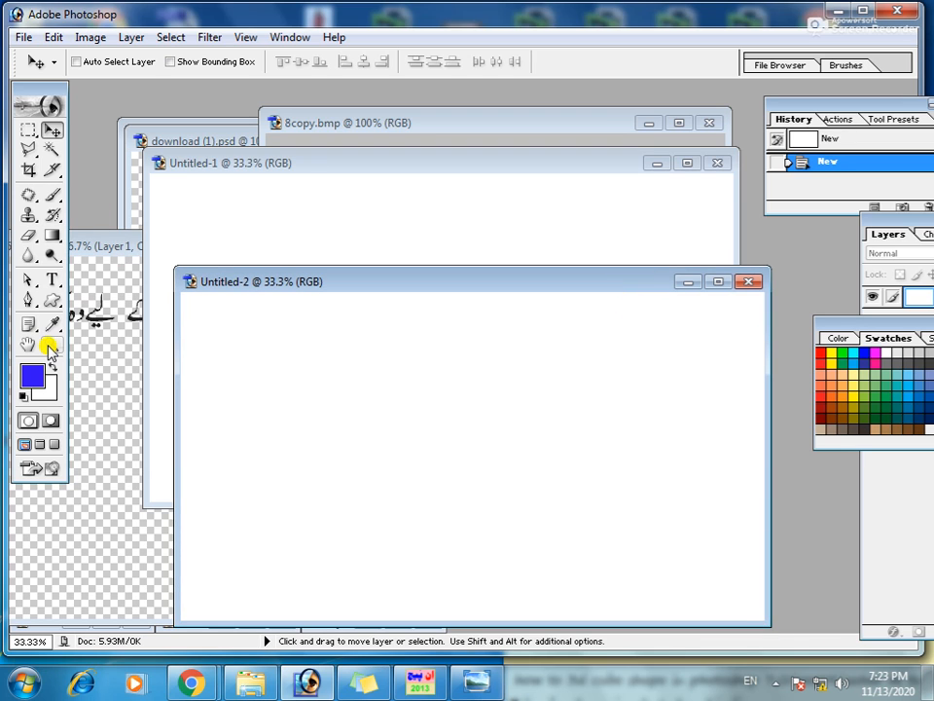
Try a diagonal rainbow gradient across the blank canvas of the second document, and undo it
{"action": "left_click", "coordinate": [56, 236]}
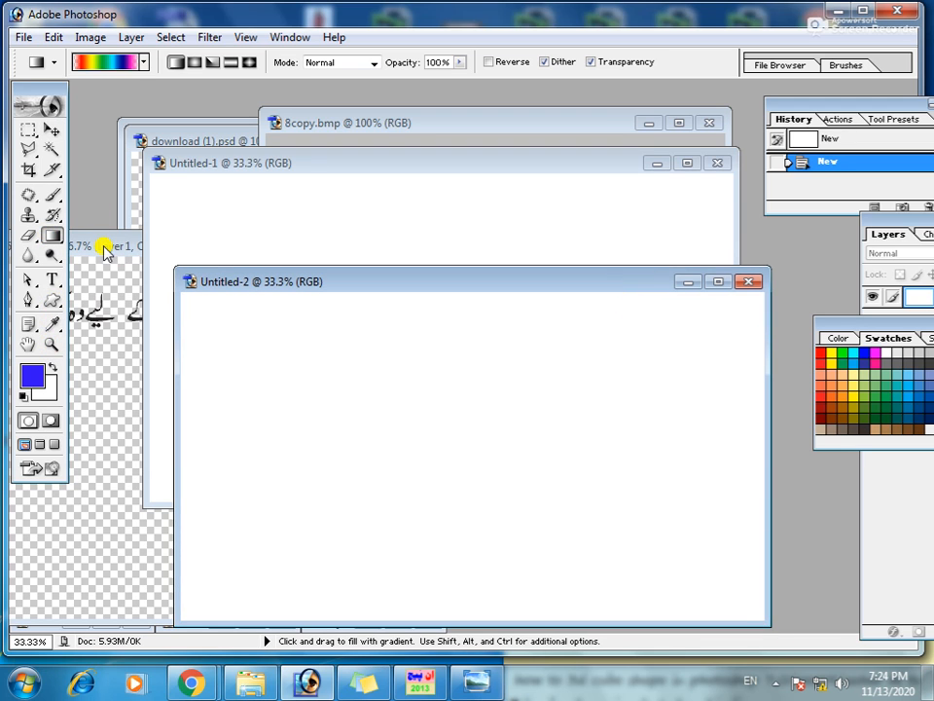
{"action": "left_click_drag", "start_coordinate": [223, 315], "coordinate": [573, 502]}
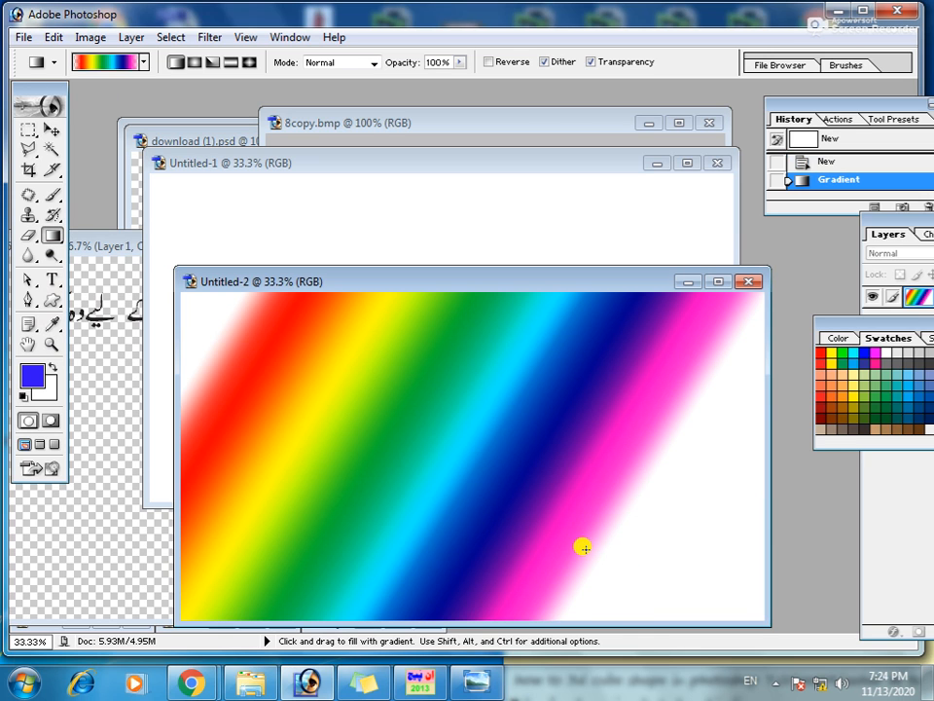
{"action": "key", "text": "ctrl+z"}
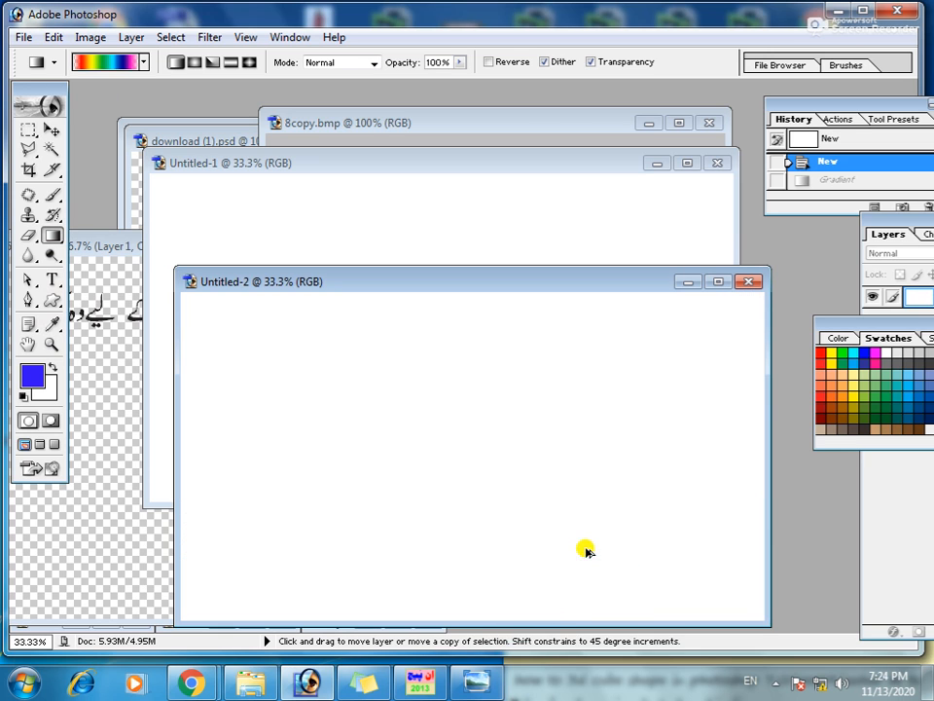
Try selecting the white canvas with the Magic Wand, maximize the document window, and clear the selection
{"action": "left_click", "coordinate": [53, 152]}
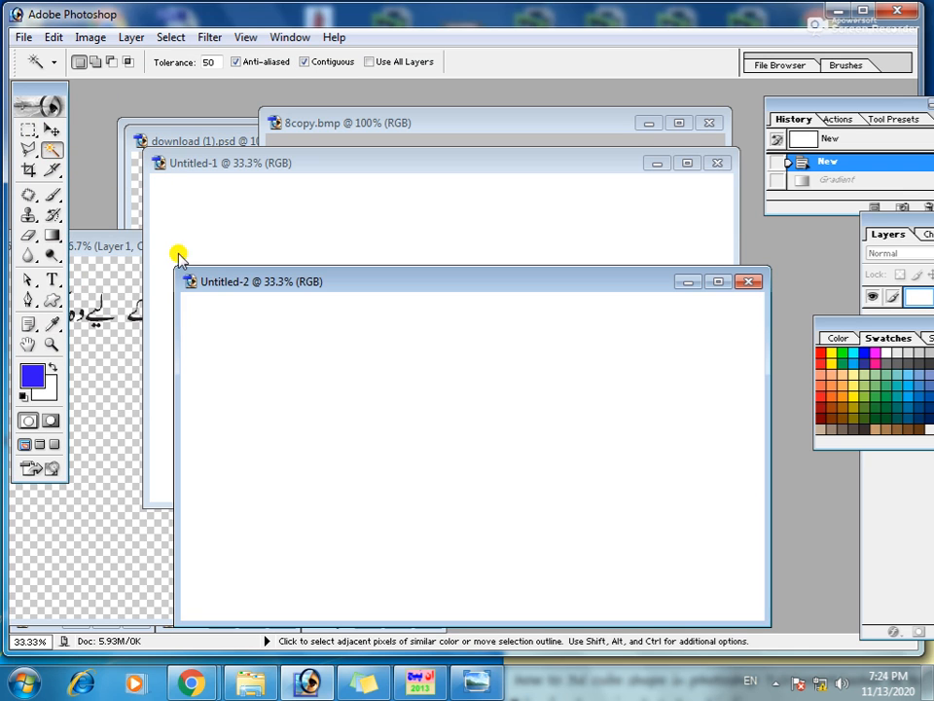
{"action": "left_click", "coordinate": [360, 390]}
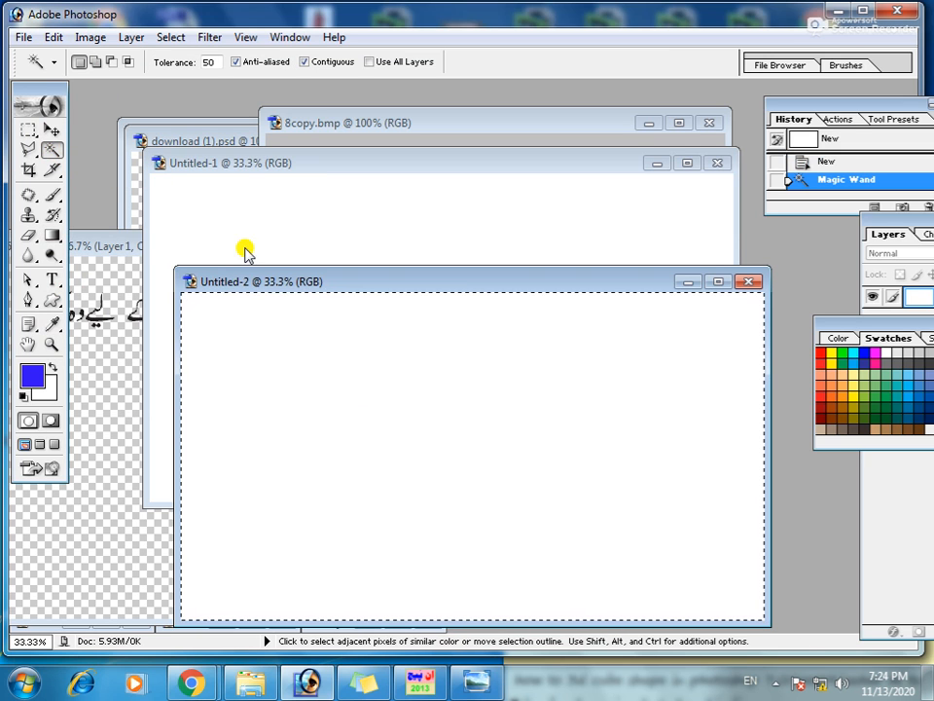
{"action": "left_click", "coordinate": [719, 281]}
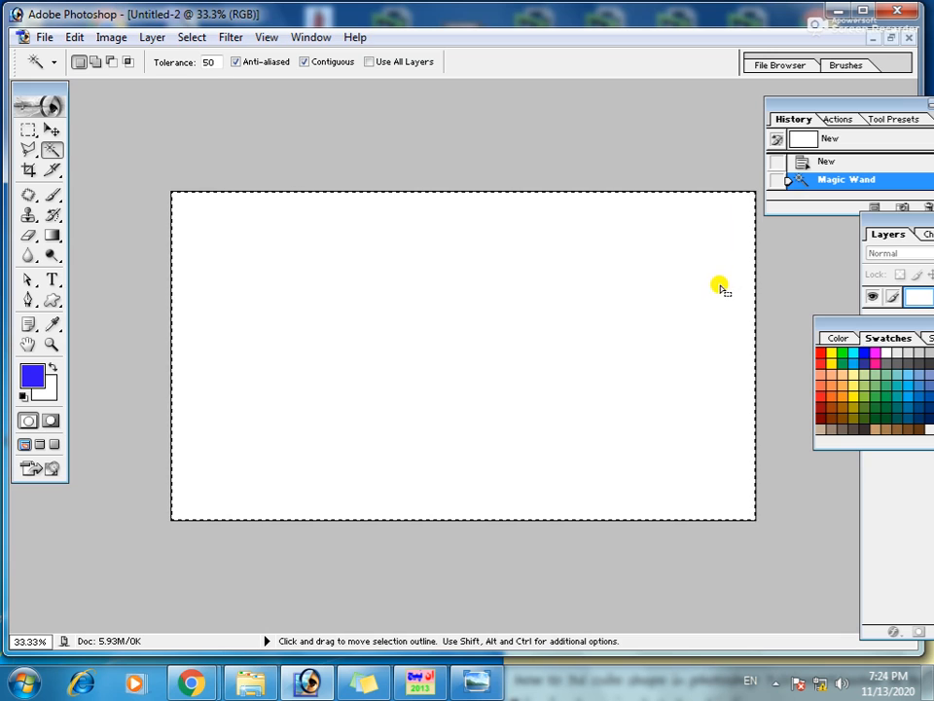
{"action": "key", "text": "ctrl+d"}
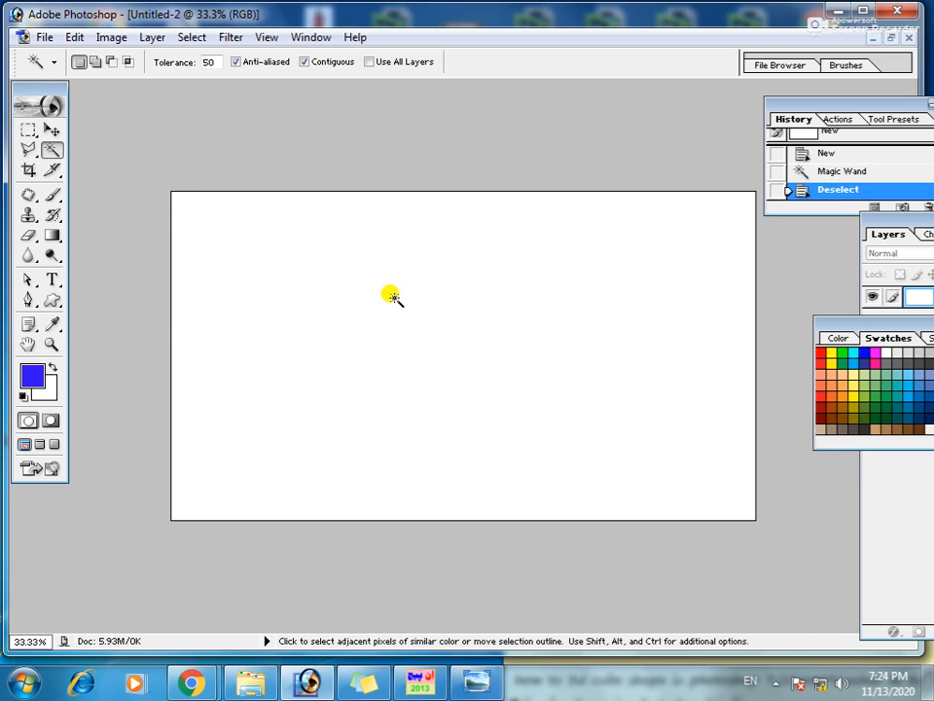
{"action": "left_click", "coordinate": [391, 298]}
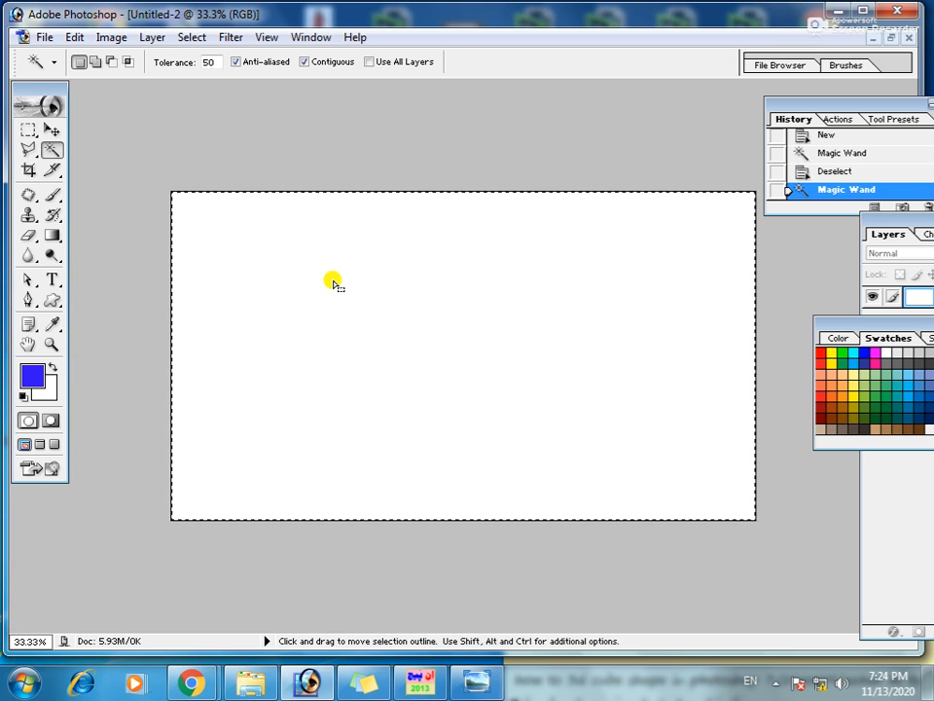
{"action": "key", "text": "ctrl+d"}
Select the entire canvas, fill it with the blue foreground colour, and deselect
{"action": "key", "text": "ctrl+a"}
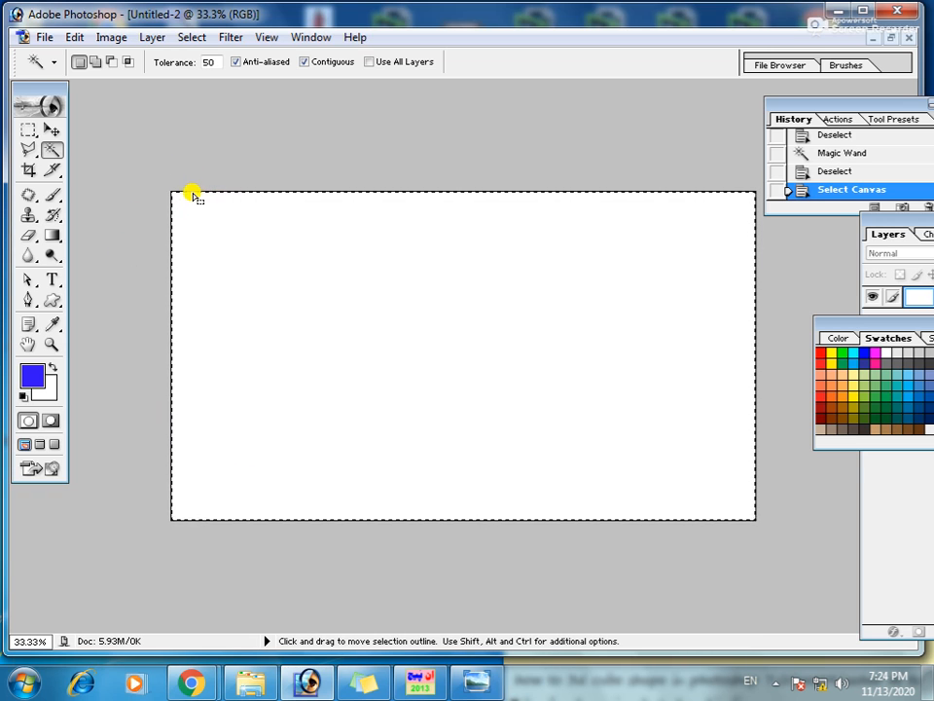
{"action": "key", "text": "alt"}
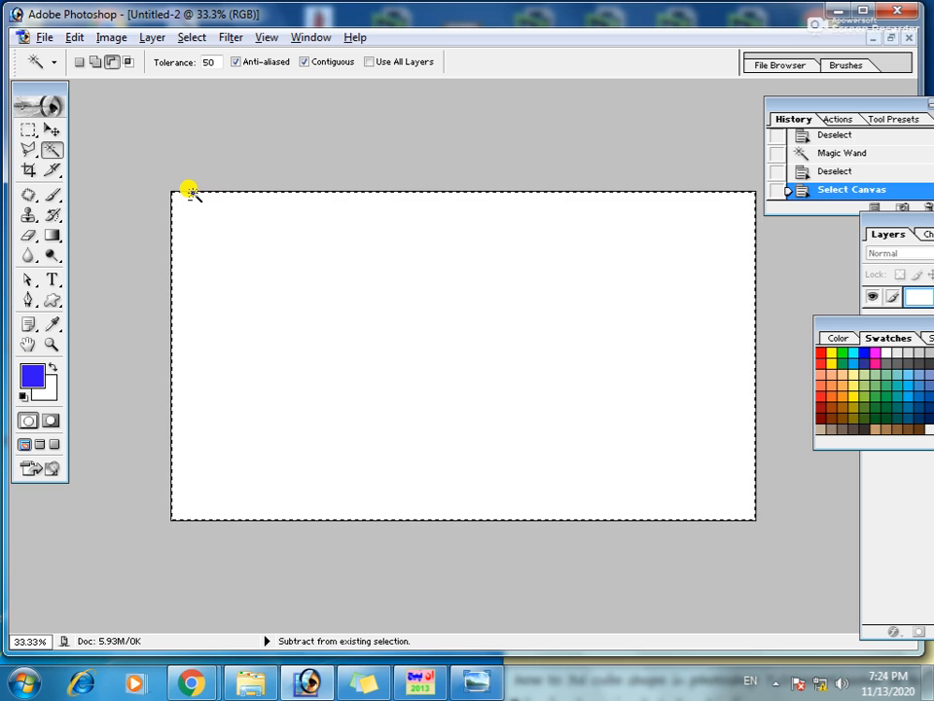
{"action": "key", "text": "alt+BackSpace"}
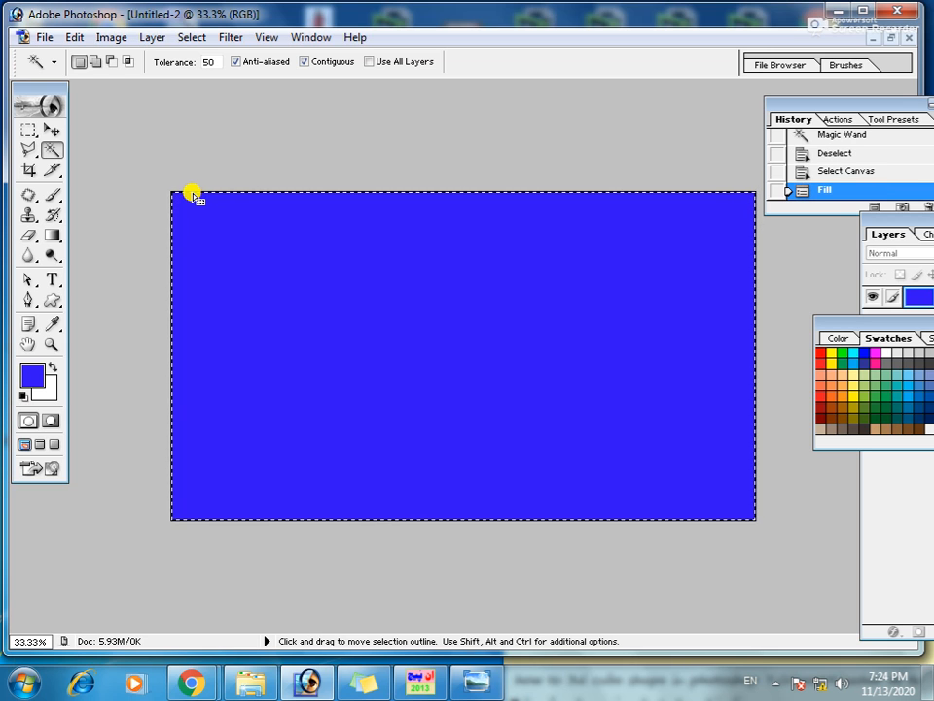
{"action": "key", "text": "ctrl+d"}
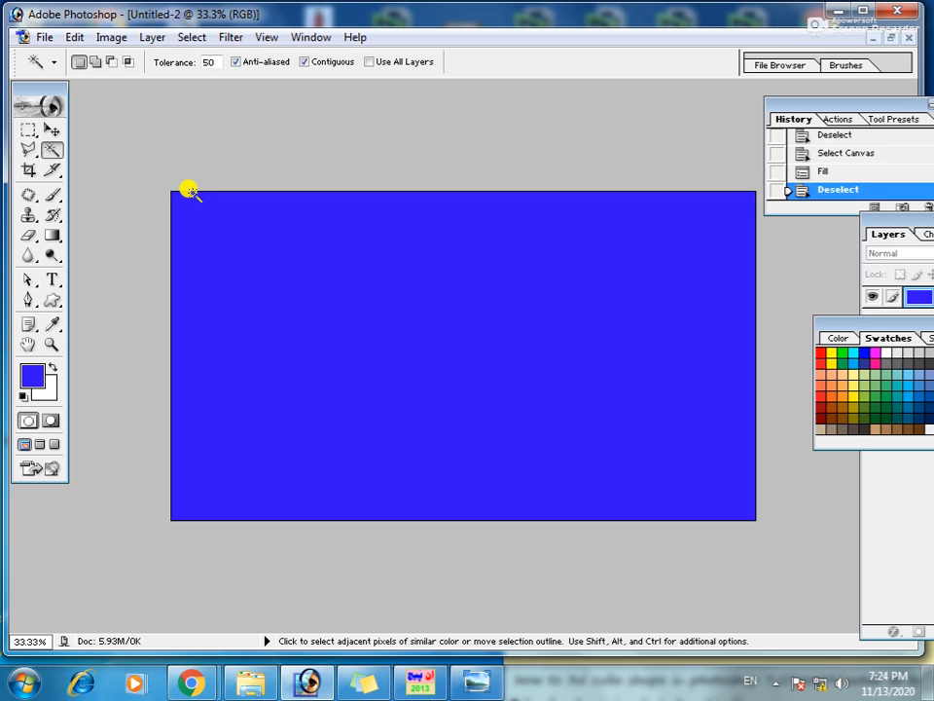
Minimize the blue document, move the Untitled-1 window aside, and maximize the 8copy.bmp background image
{"action": "left_click", "coordinate": [873, 43]}
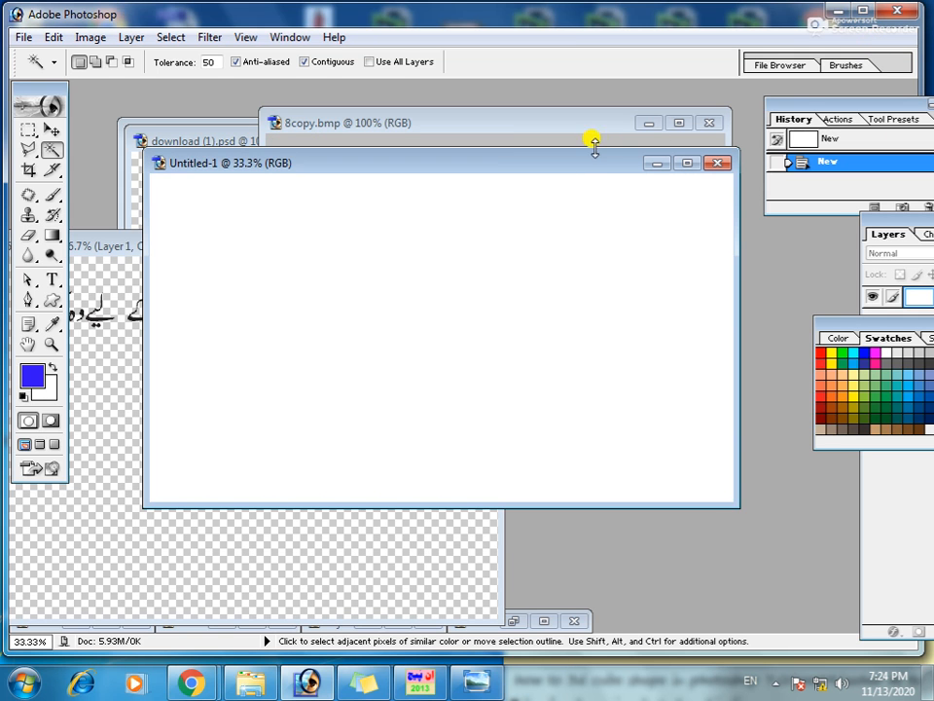
{"action": "left_click_drag", "start_coordinate": [588, 166], "coordinate": [504, 356]}
{"action": "left_click", "coordinate": [604, 224]}
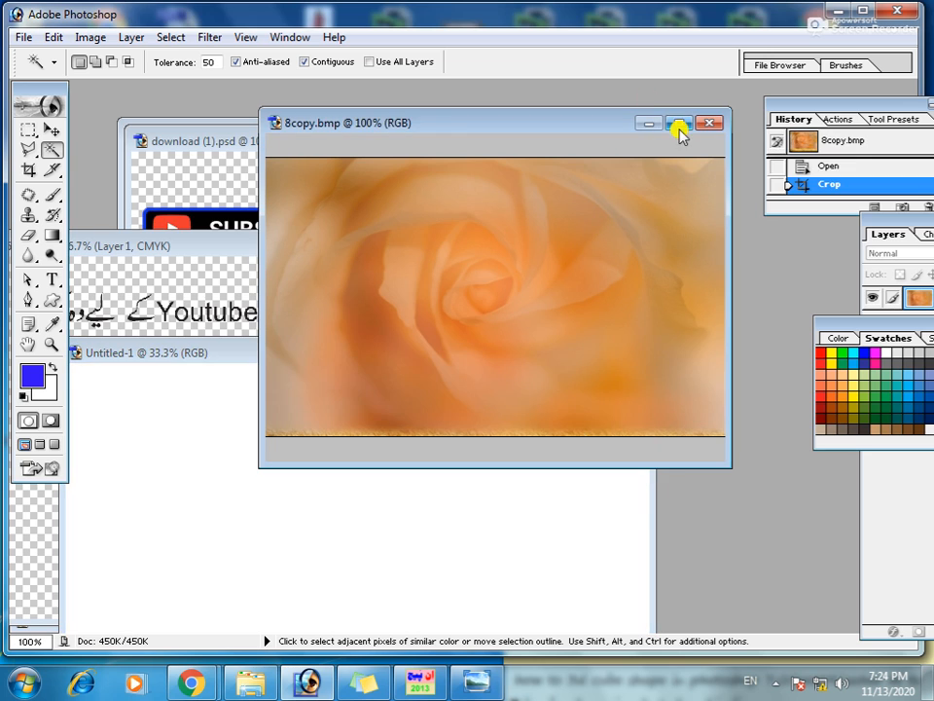
{"action": "left_click", "coordinate": [678, 124]}
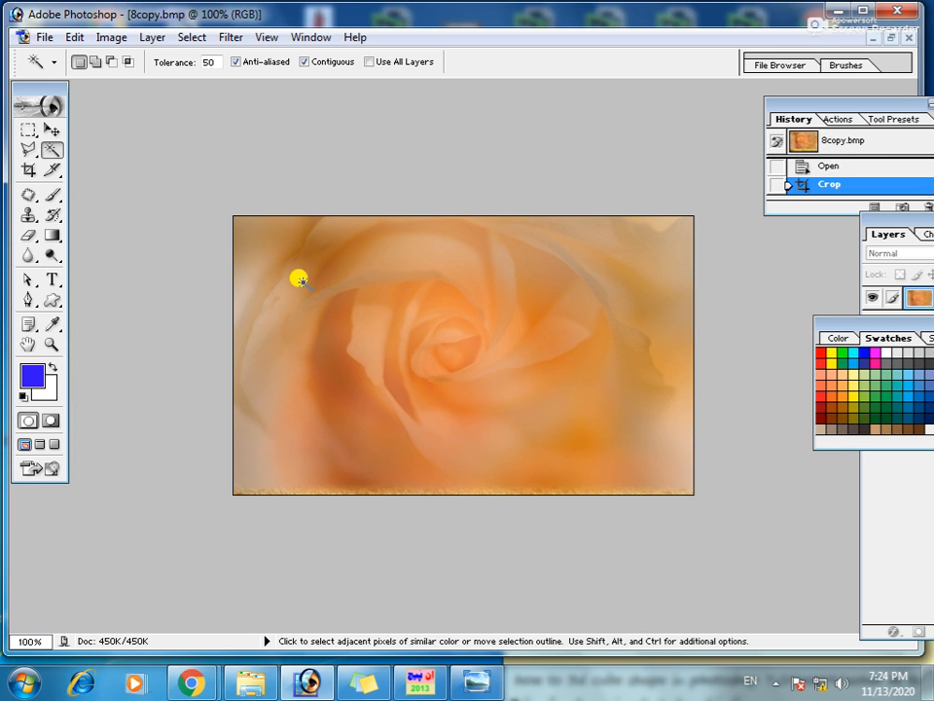
Fill a full-width rectangular strip along the top edge of the rose image with the blue foreground colour and deselect
{"action": "left_click", "coordinate": [28, 129]}
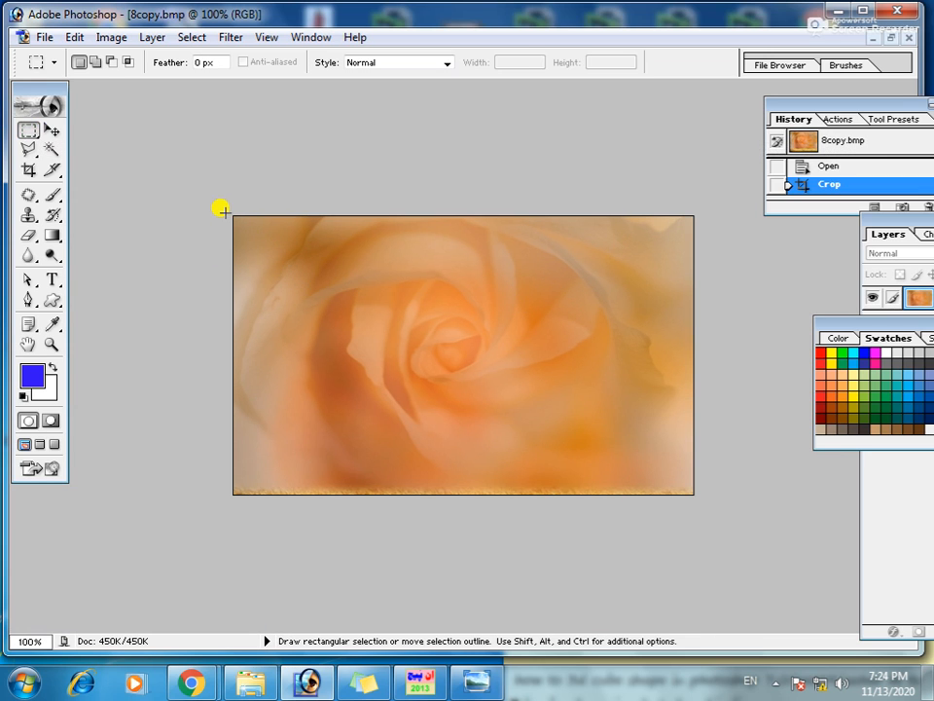
{"action": "left_click_drag", "start_coordinate": [500, 258], "coordinate": [694, 270]}
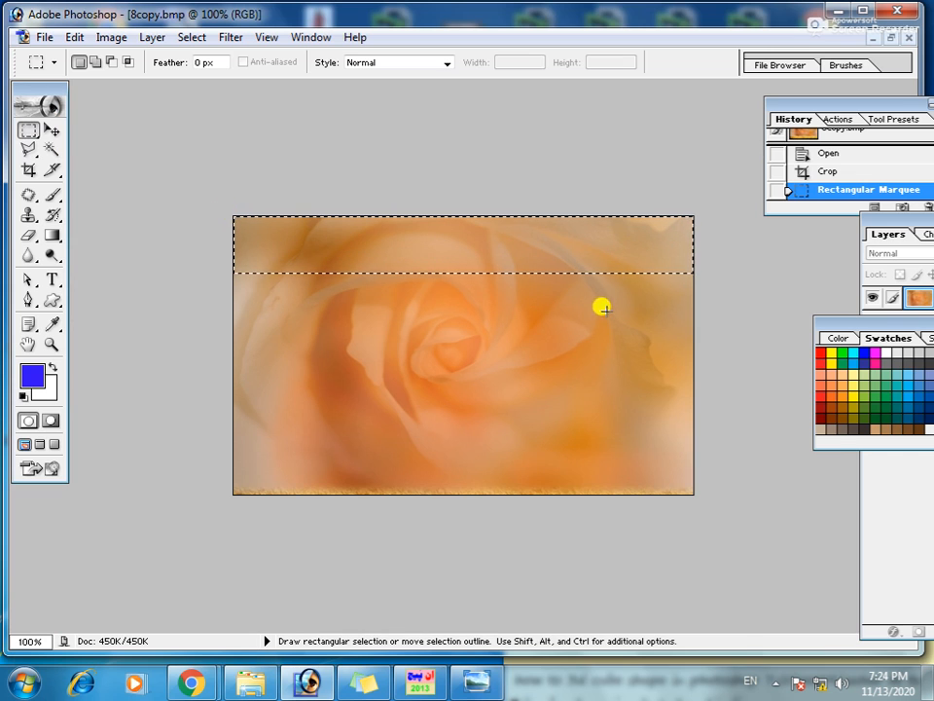
{"action": "key", "text": "alt+BackSpace"}
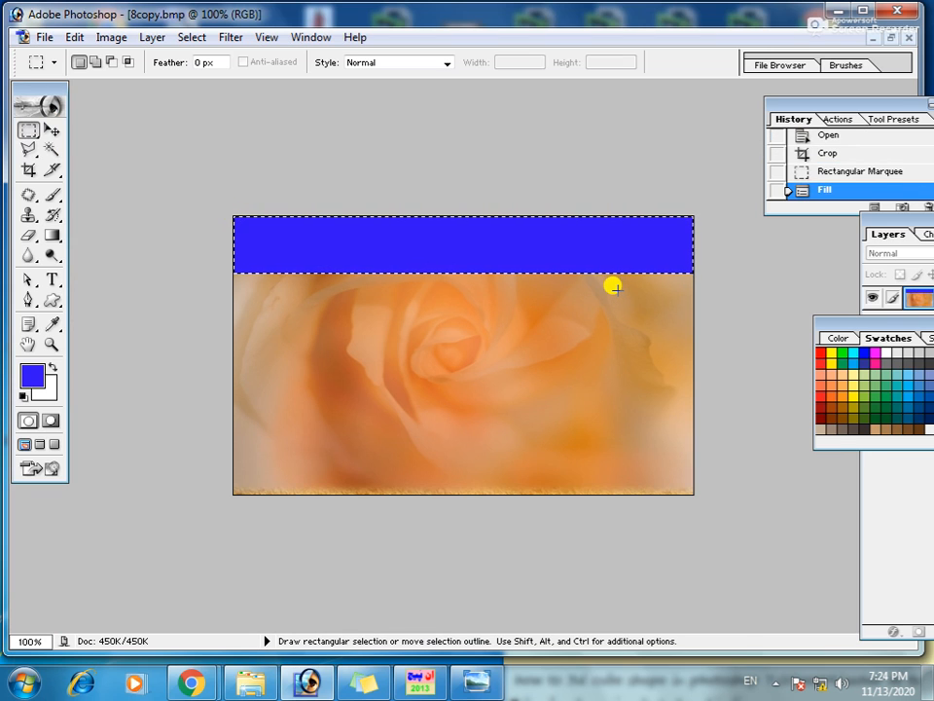
{"action": "key", "text": "ctrl+d"}
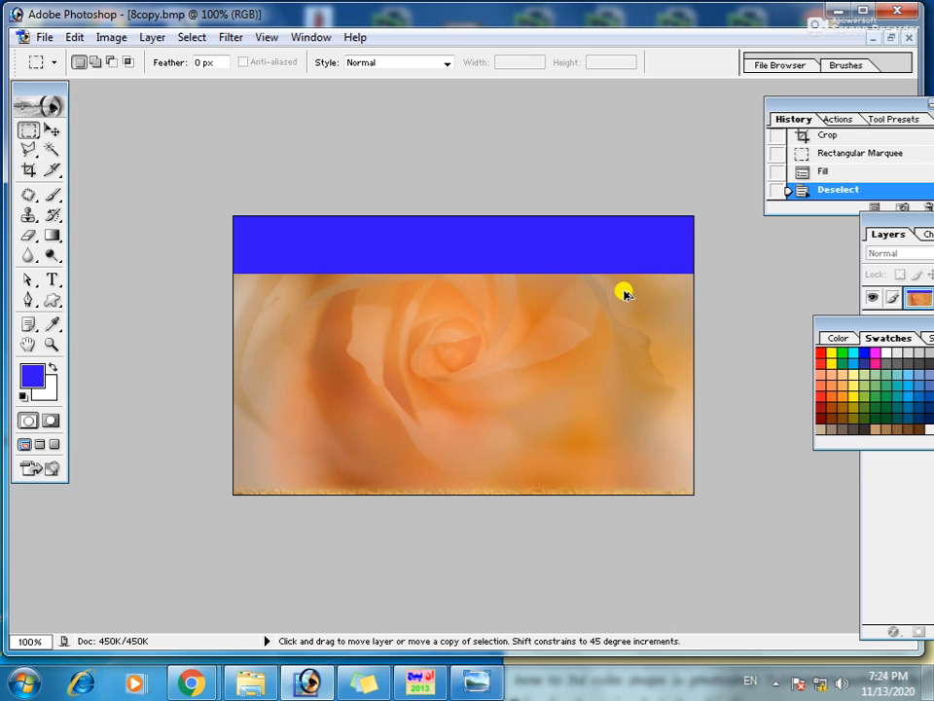
Undo the strip's blue fill on the rose image and clear the rectangular selection
{"action": "key", "text": "ctrl+z"}
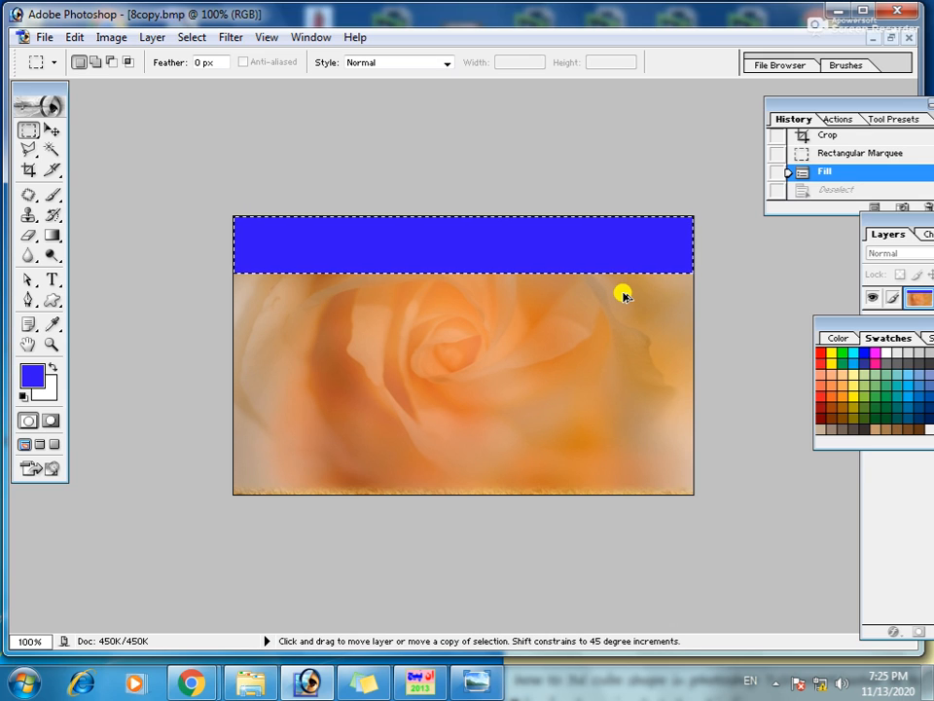
{"action": "key", "text": "ctrl+alt+z"}
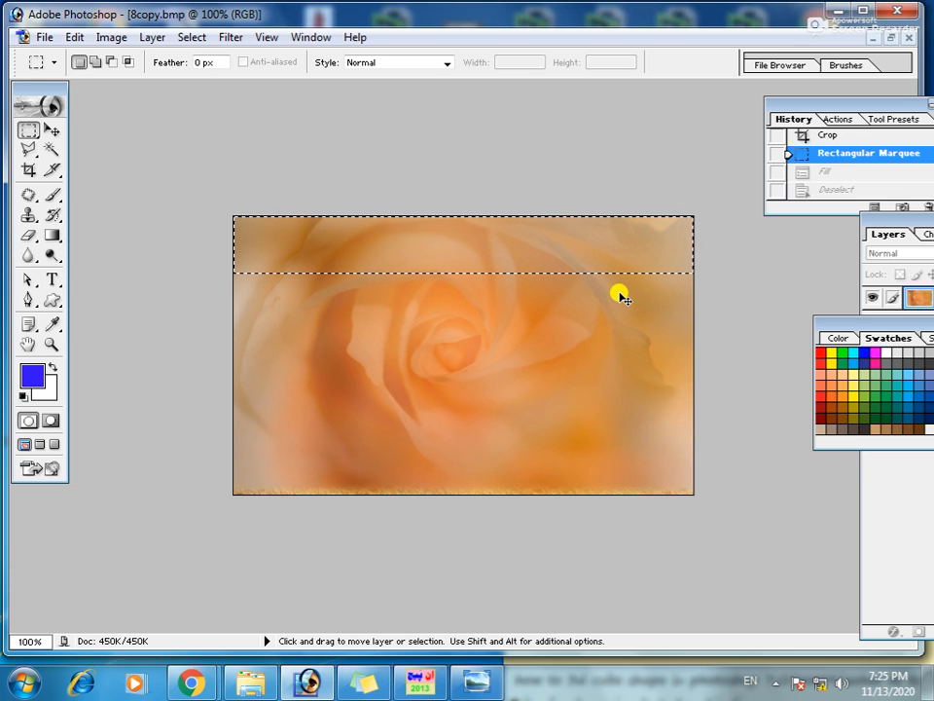
{"action": "key", "text": "ctrl+d"}
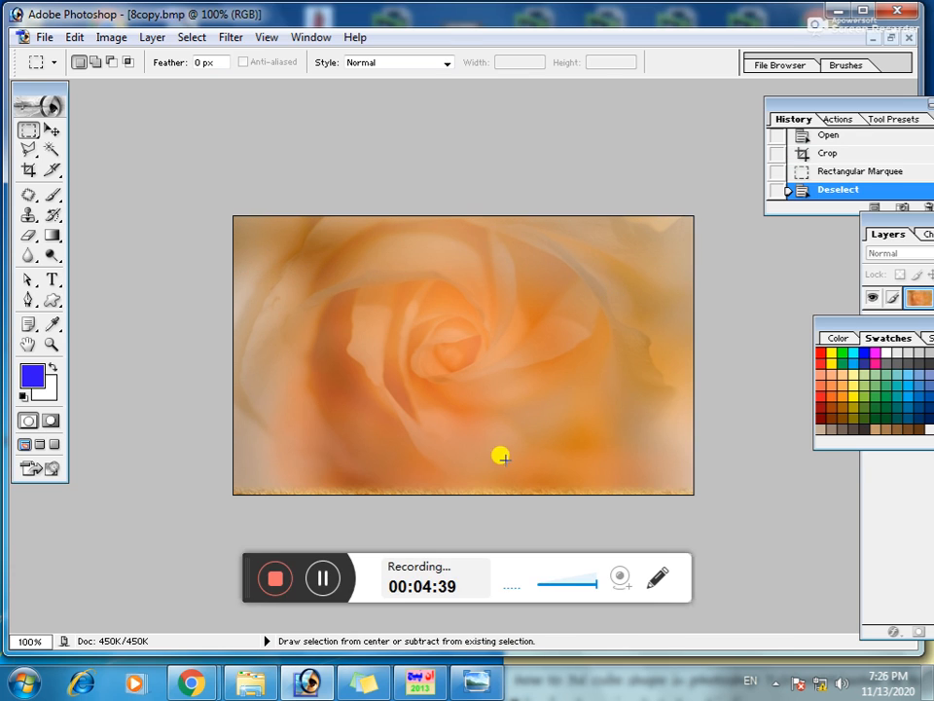
Bring the 6666.eps document to the front, maximize it, and enclose the first Urdu headline line in a rectangular selection
{"action": "left_click", "coordinate": [890, 37]}
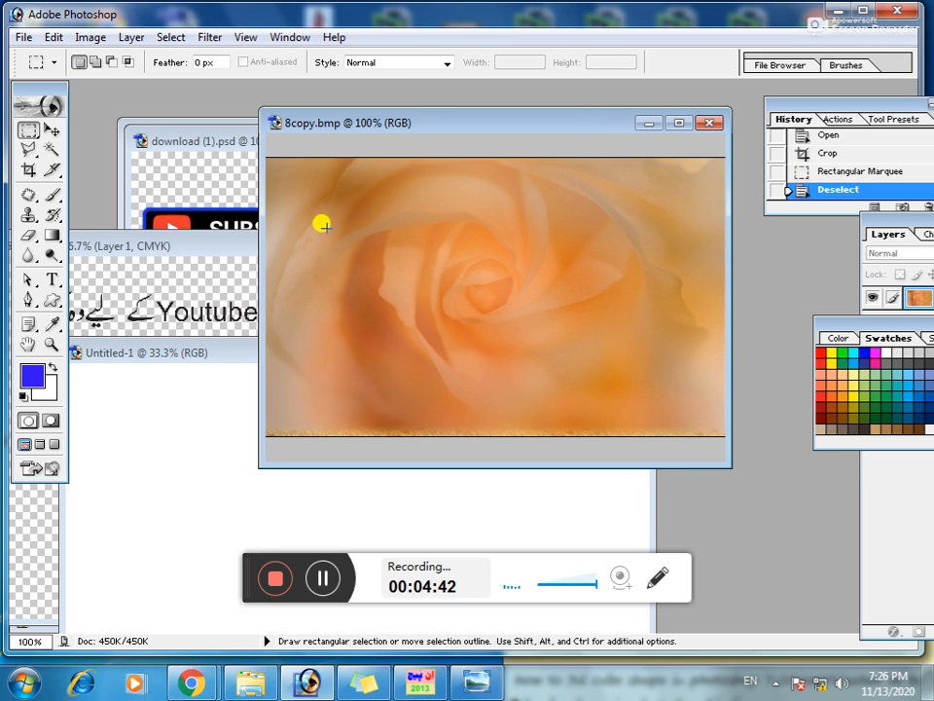
{"action": "left_click", "coordinate": [210, 237]}
{"action": "left_click", "coordinate": [454, 247]}
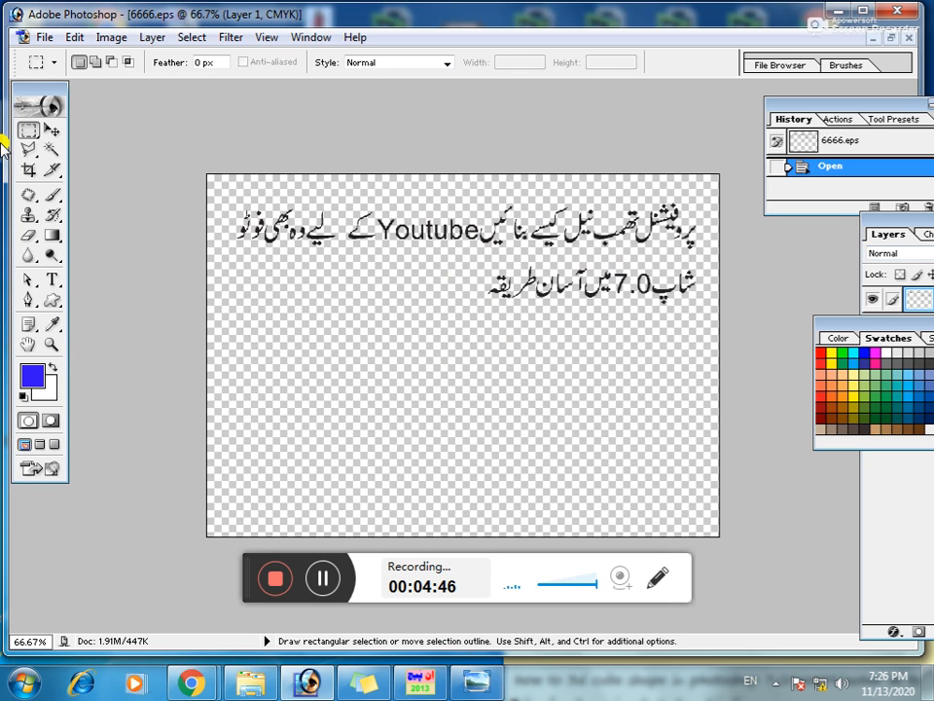
{"action": "left_click_drag", "start_coordinate": [211, 183], "coordinate": [716, 249]}
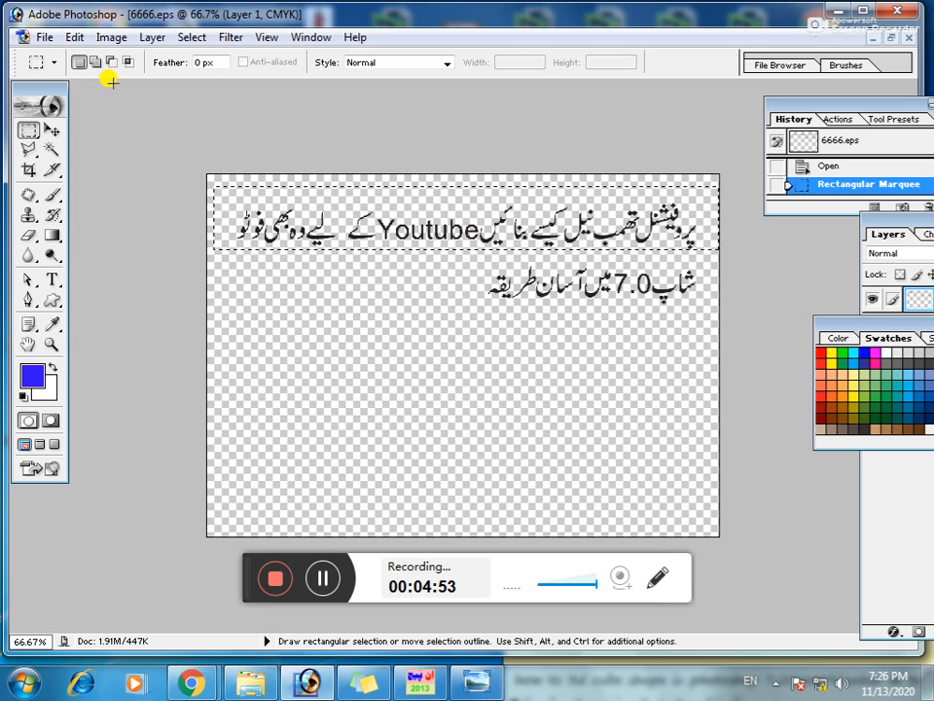
Copy the selected headline line onto the 8copy.bmp background, maximize that image, and place the text near its upper edge
{"action": "left_click", "coordinate": [53, 127]}
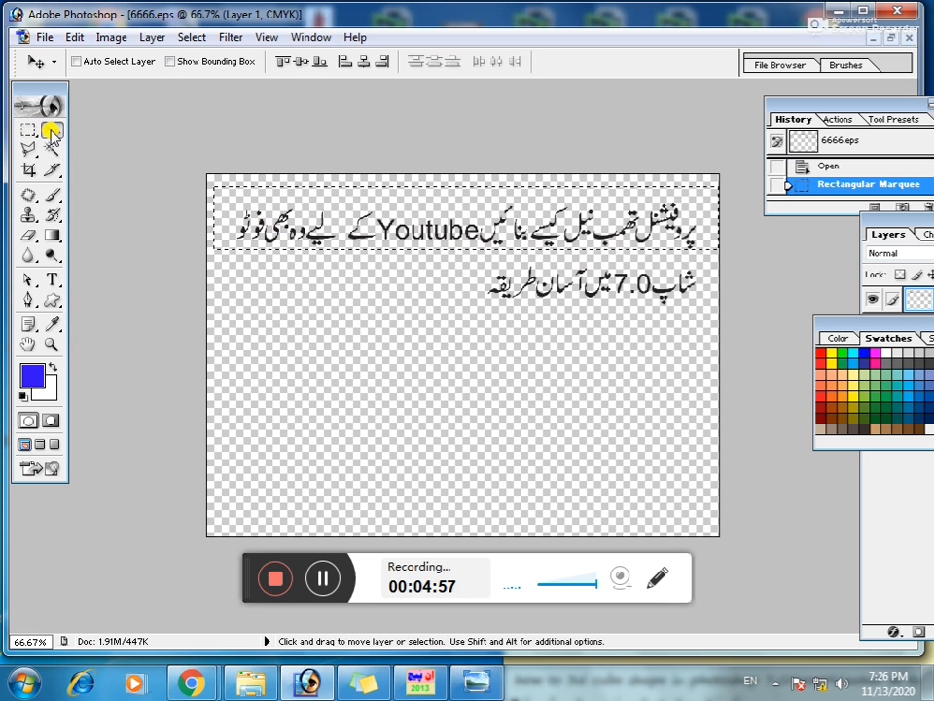
{"action": "left_click", "coordinate": [892, 36]}
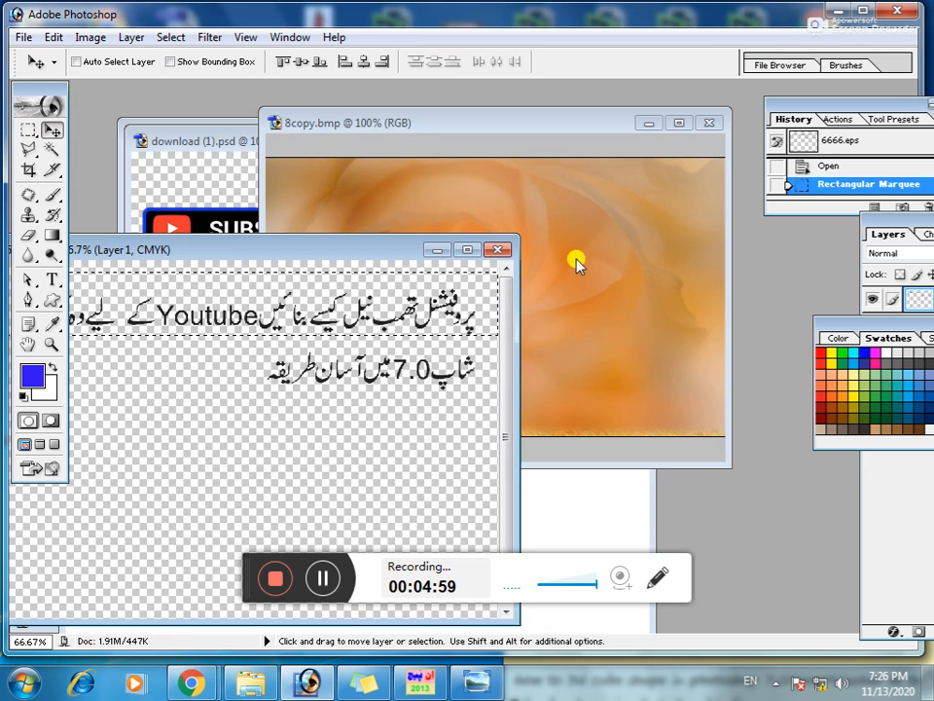
{"action": "left_click_drag", "start_coordinate": [382, 284], "coordinate": [596, 235]}
{"action": "left_click", "coordinate": [681, 123]}
{"action": "left_click_drag", "start_coordinate": [547, 336], "coordinate": [493, 305]}
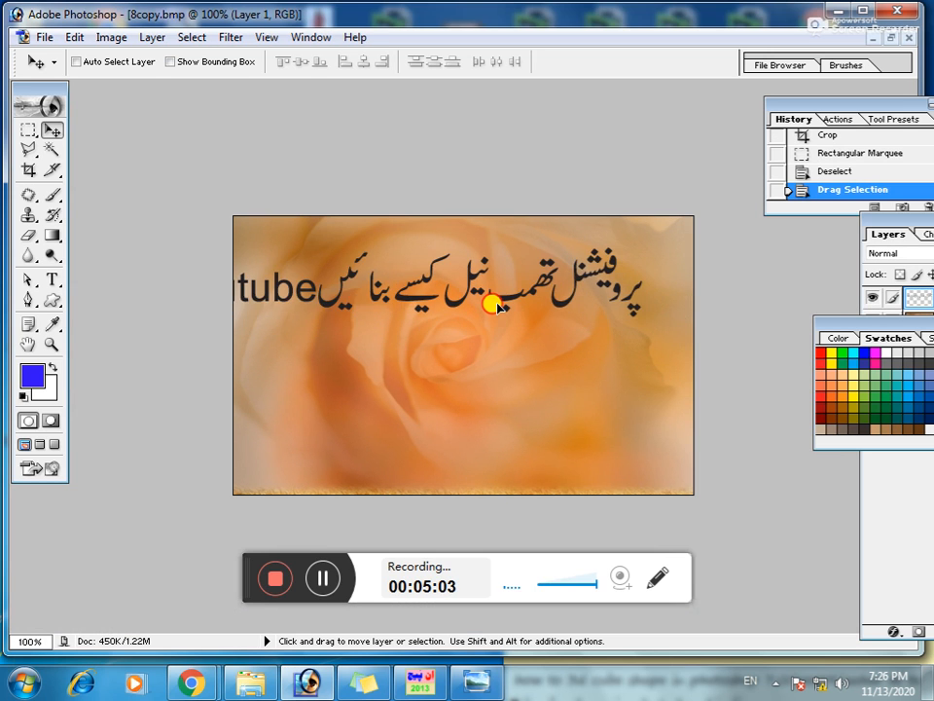
Free-transform the headline line to about 63.7% width and 108% height so that it fits across the background image
{"action": "key", "text": "ctrl+t"}
{"action": "left_click", "coordinate": [421, 303], "text": "alt"}
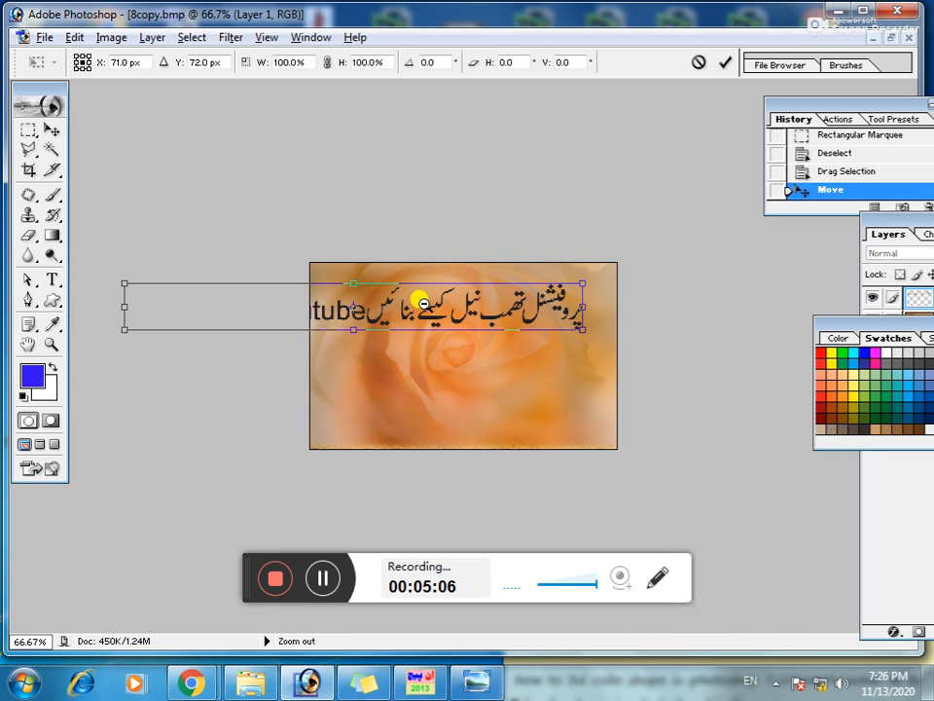
{"action": "left_click", "coordinate": [421, 303], "text": "alt"}
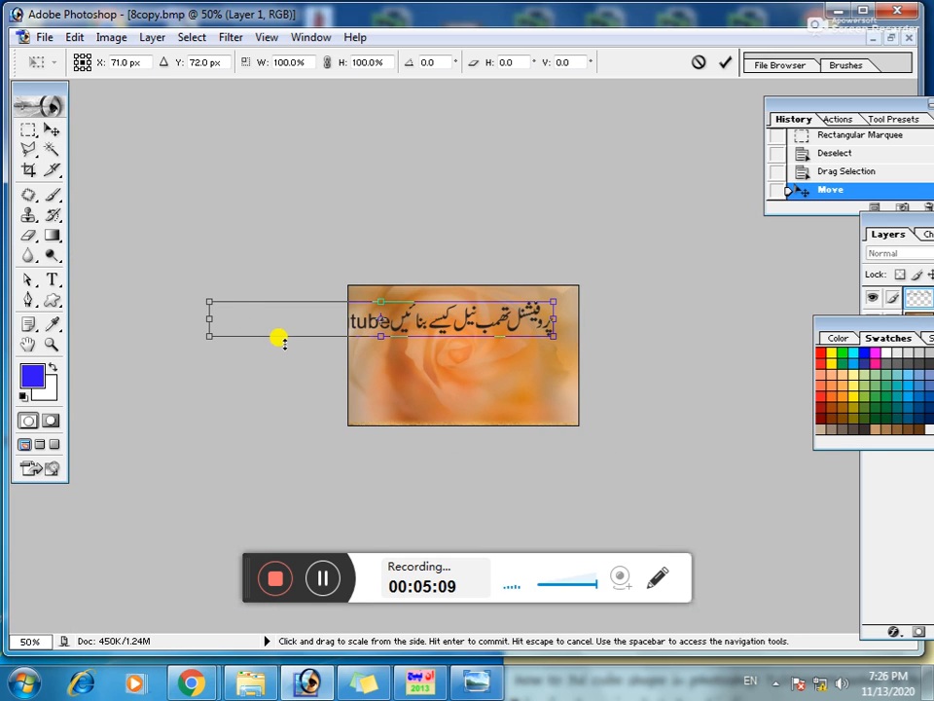
{"action": "left_click_drag", "start_coordinate": [199, 292], "coordinate": [360, 287]}
{"action": "left_click_drag", "start_coordinate": [554, 311], "coordinate": [577, 309]}
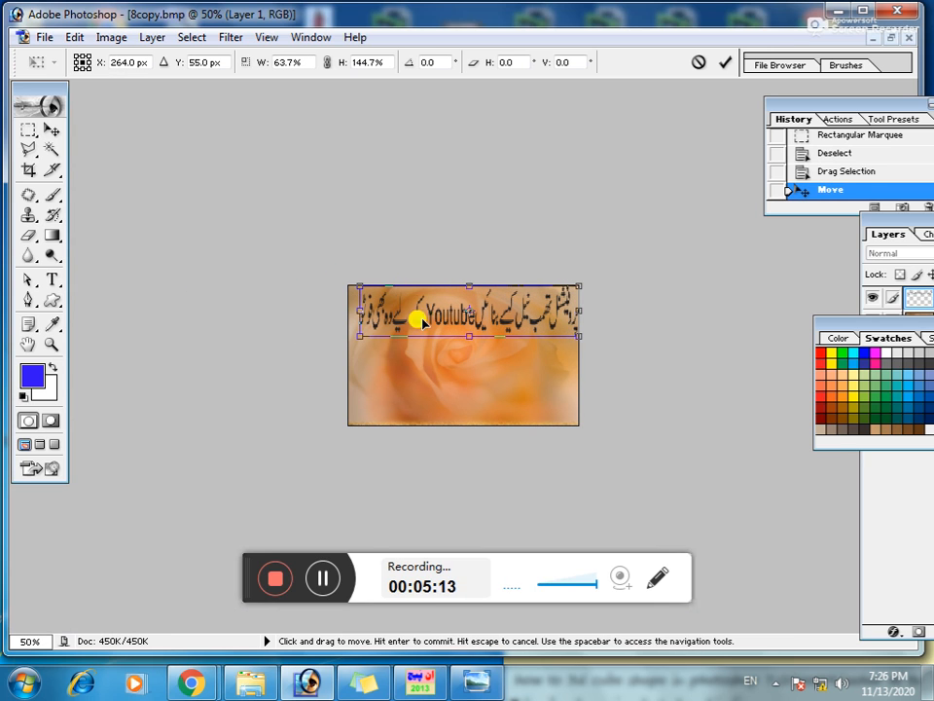
{"action": "left_click_drag", "start_coordinate": [455, 287], "coordinate": [455, 293]}
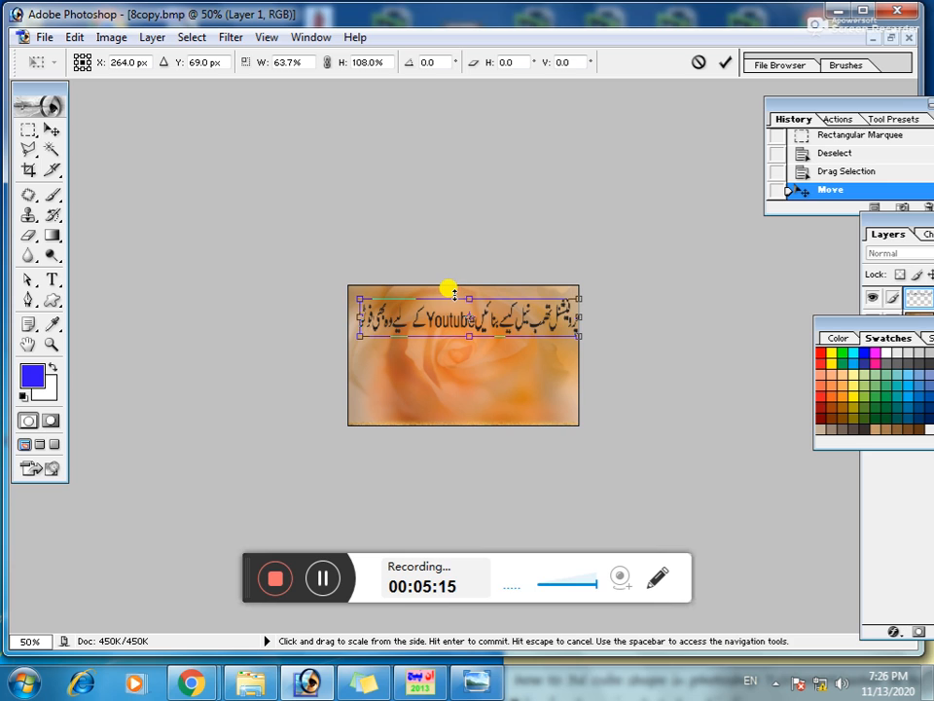
{"action": "key", "text": "Return"}
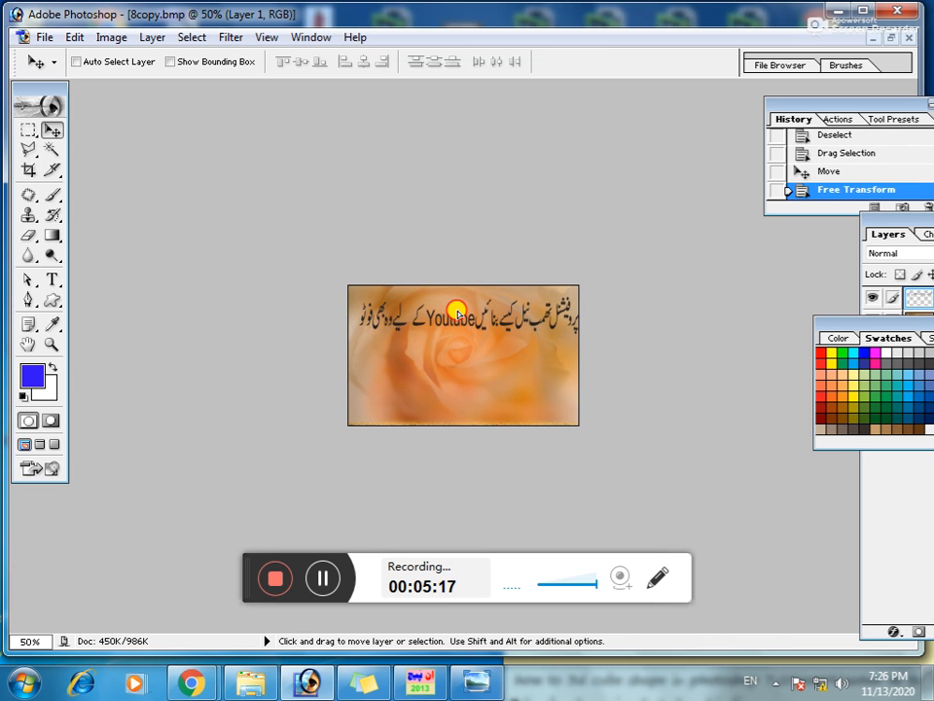
Reposition the first headline line and scale it down so that it fits inside the rose background with margins at both sides
{"action": "left_click", "coordinate": [458, 313]}
{"action": "left_click", "coordinate": [490, 309], "text": "ctrl"}
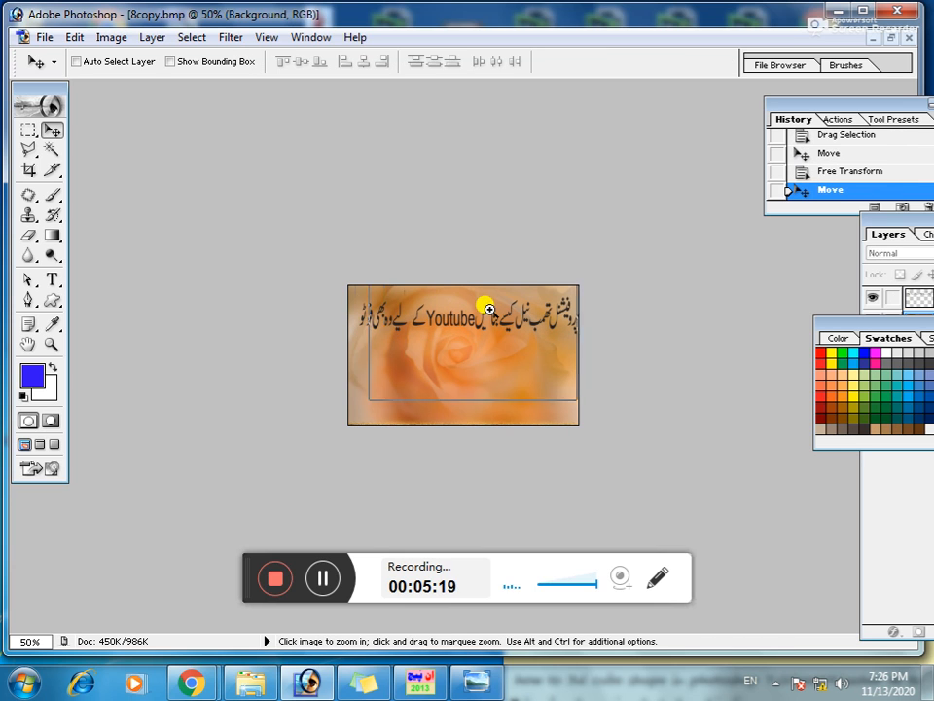
{"action": "left_click", "coordinate": [490, 310], "text": "ctrl"}
{"action": "left_click", "coordinate": [487, 306], "text": "ctrl"}
{"action": "left_click", "coordinate": [488, 306], "text": "ctrl"}
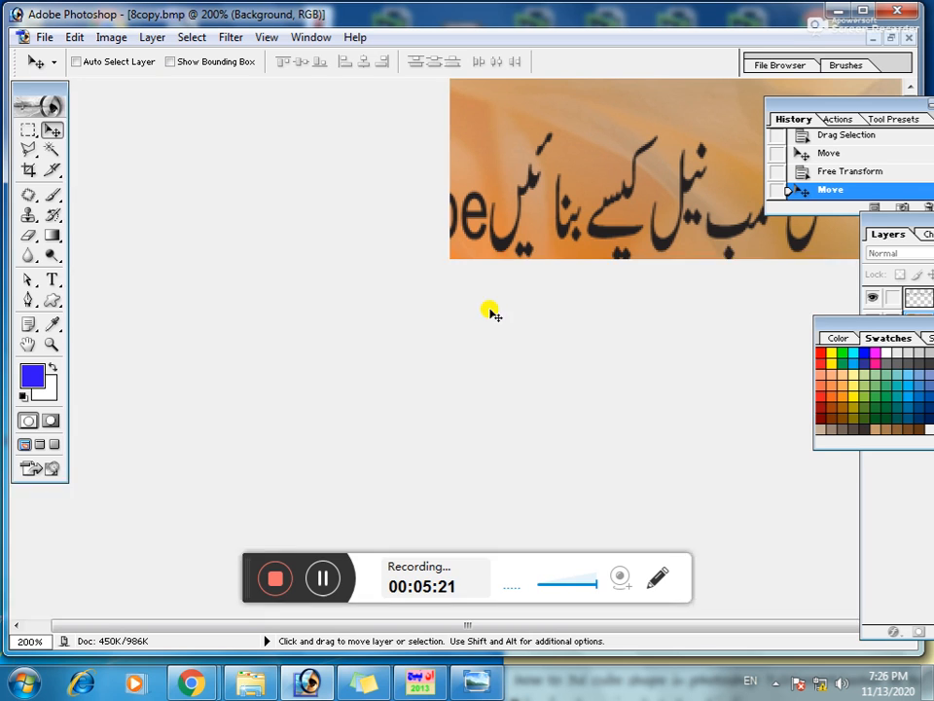
{"action": "left_click", "coordinate": [492, 308], "text": "ctrl+alt"}
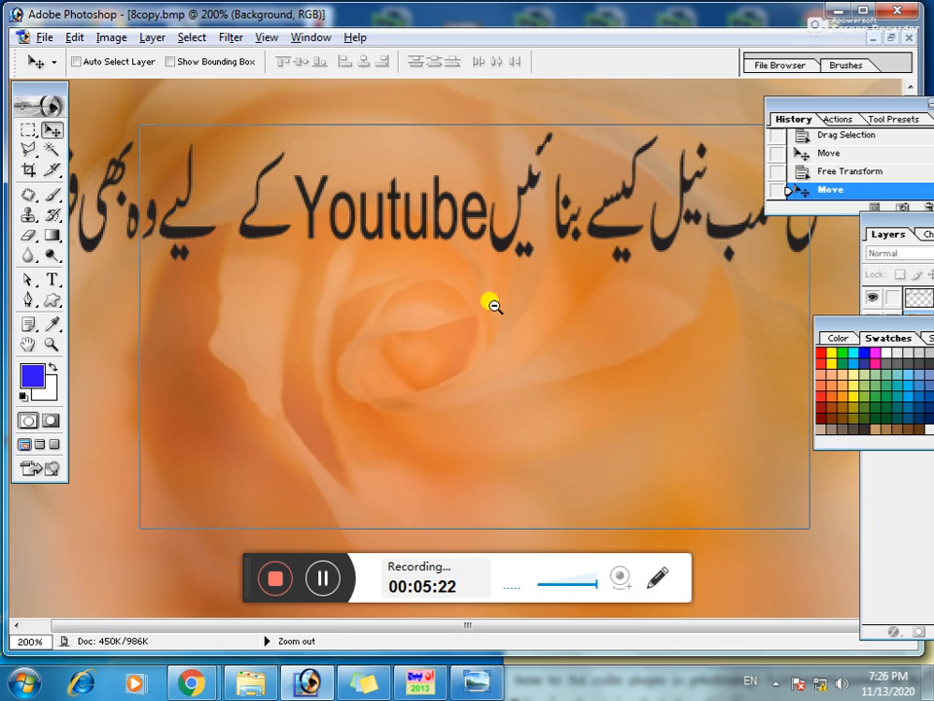
{"action": "left_click", "coordinate": [493, 305], "text": "ctrl+alt"}
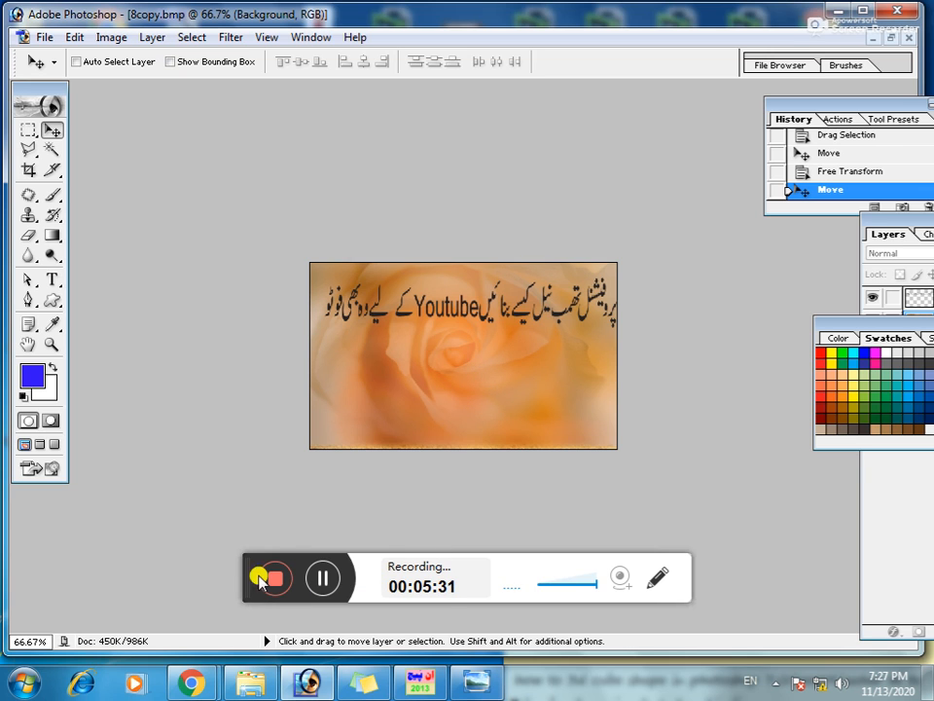
{"action": "left_click", "coordinate": [311, 584]}
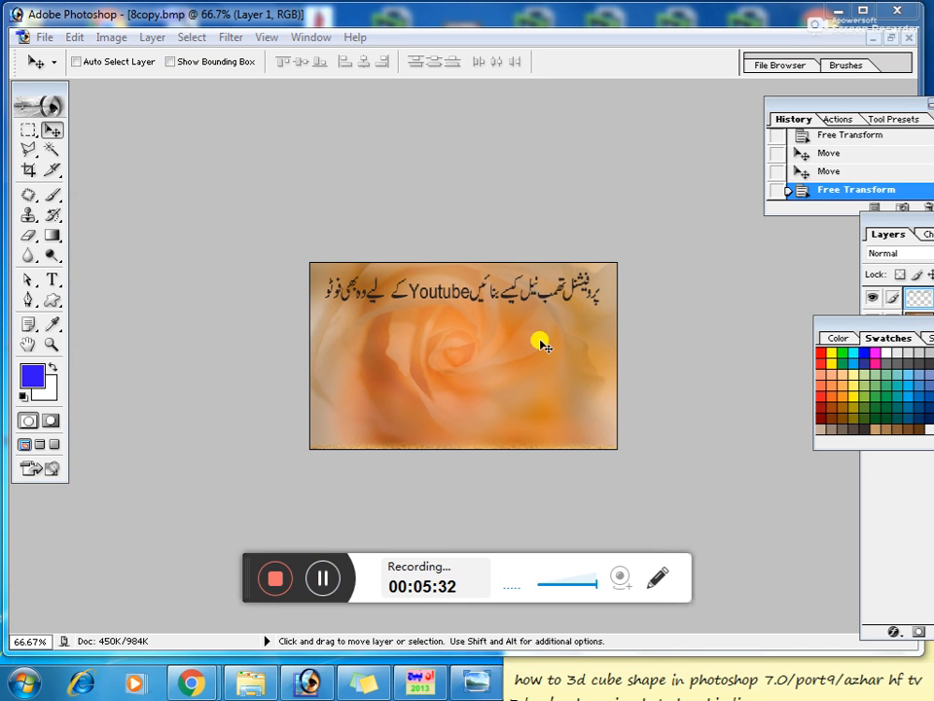
{"action": "left_click", "coordinate": [321, 578]}
Add a Color Overlay effect to the headline layer, Layer 1, with the violet-blue colour 5A00FF
{"action": "key", "text": "z"}
{"action": "left_click", "coordinate": [521, 346]}
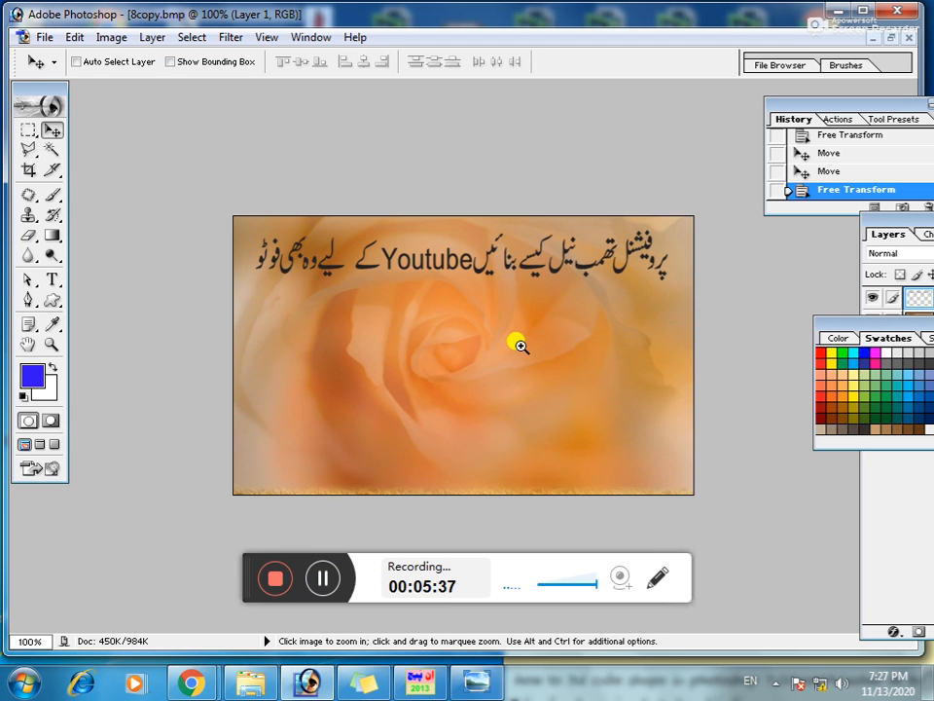
{"action": "left_click", "coordinate": [520, 345]}
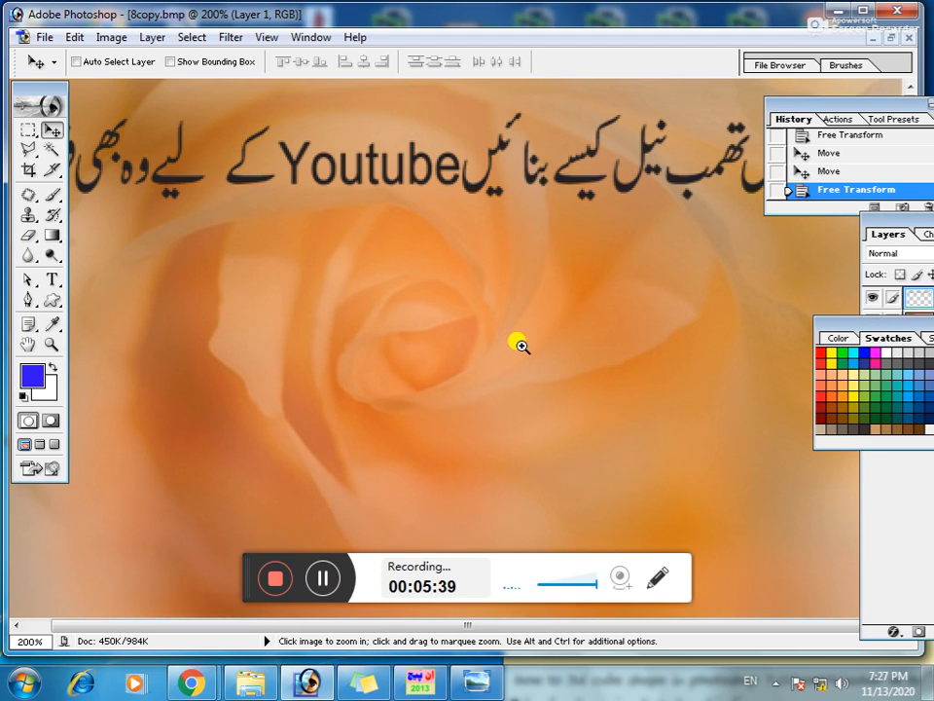
{"action": "left_click", "coordinate": [523, 345], "text": "alt"}
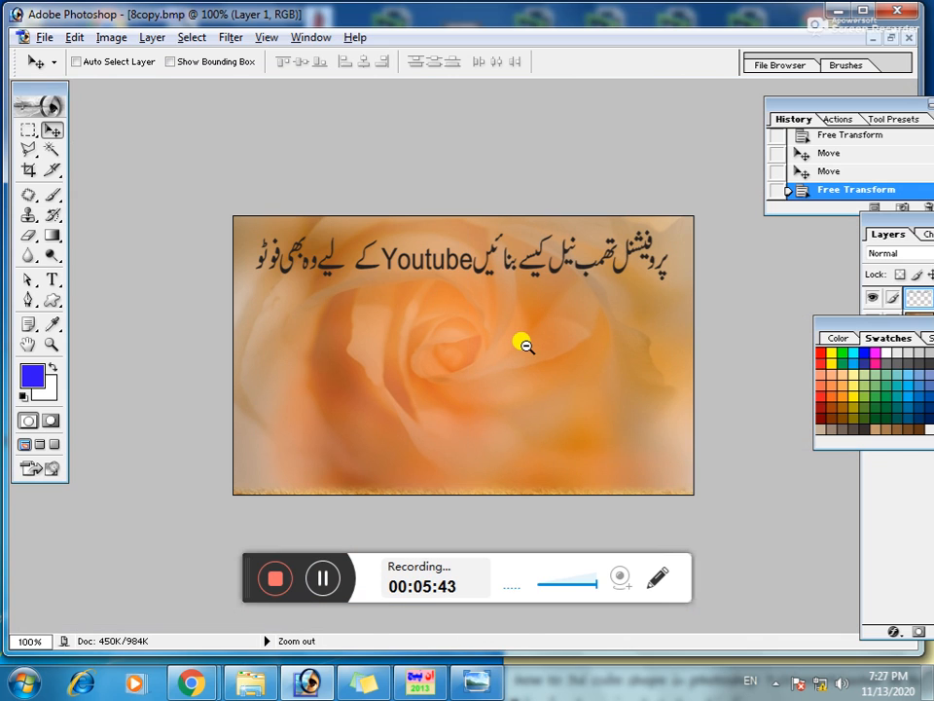
{"action": "left_click", "coordinate": [895, 528]}
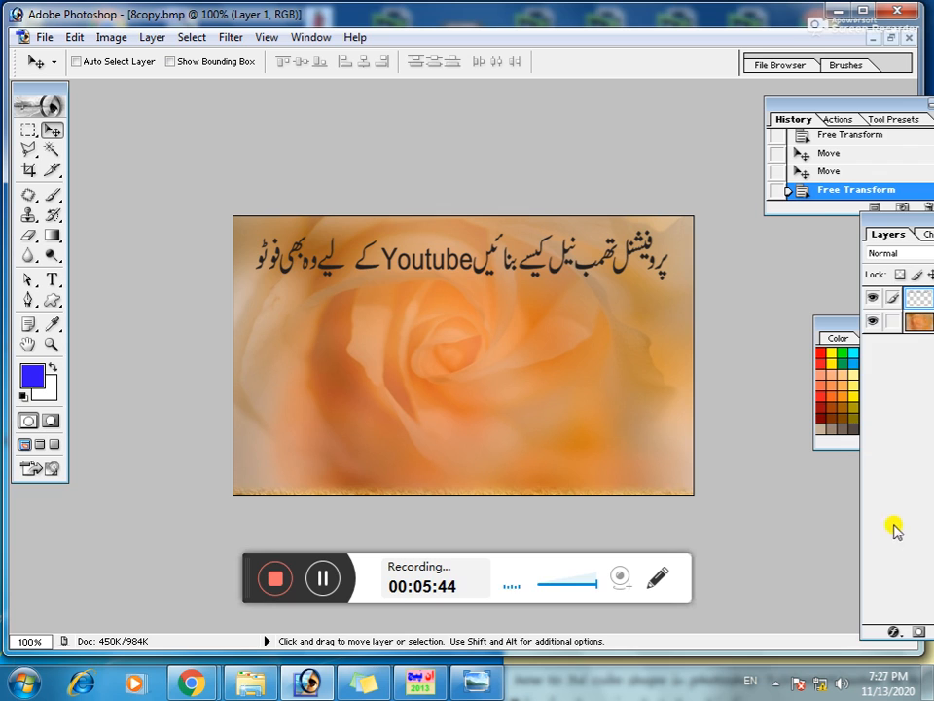
{"action": "left_click_drag", "start_coordinate": [893, 212], "coordinate": [756, 175]}
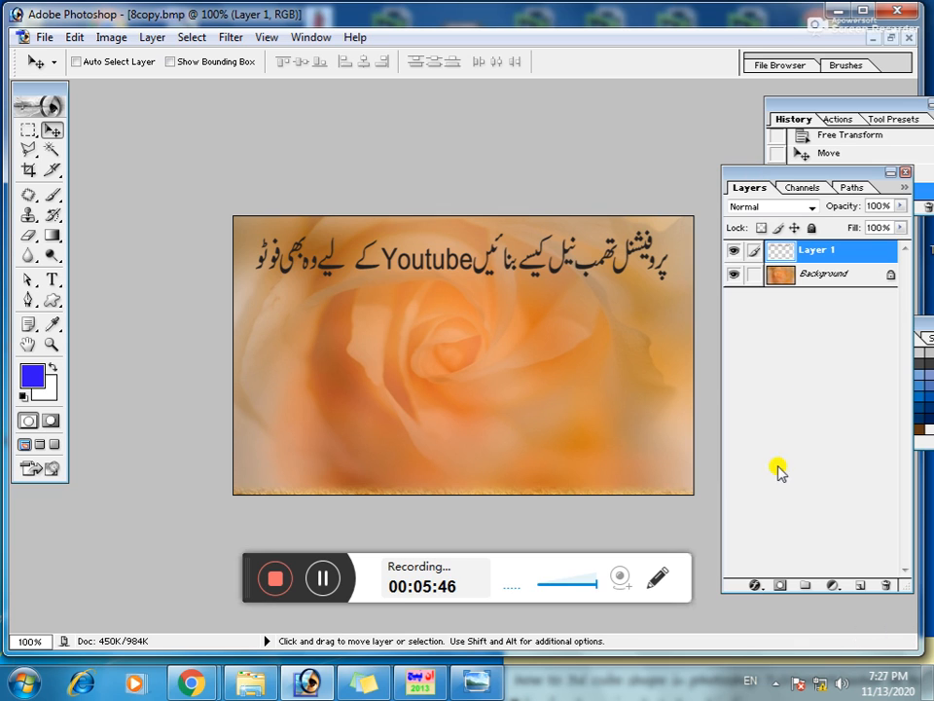
{"action": "left_click", "coordinate": [757, 588]}
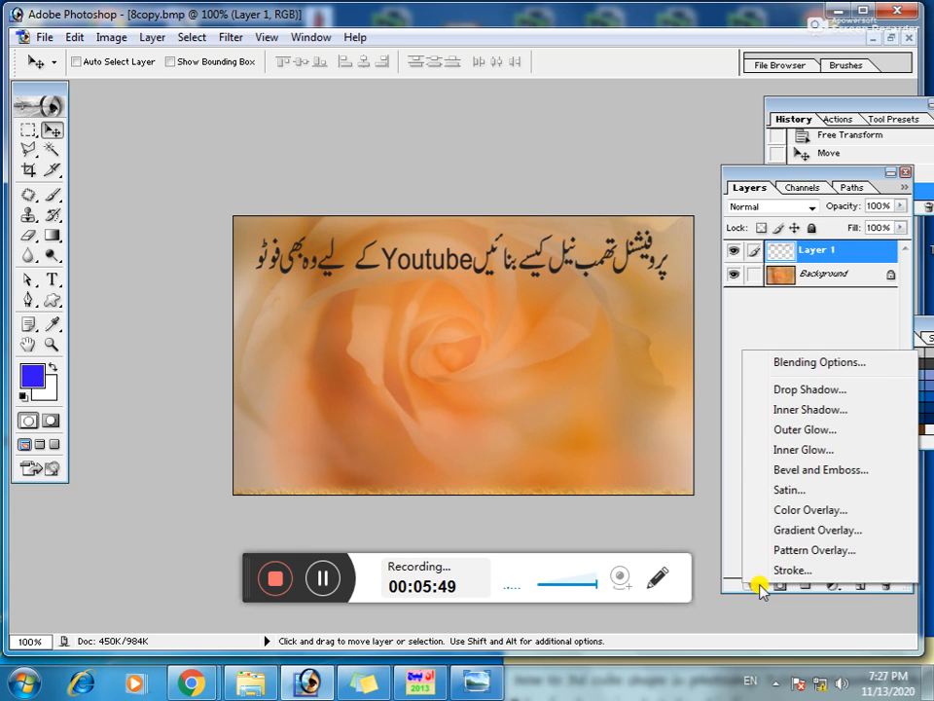
{"action": "left_click", "coordinate": [804, 510]}
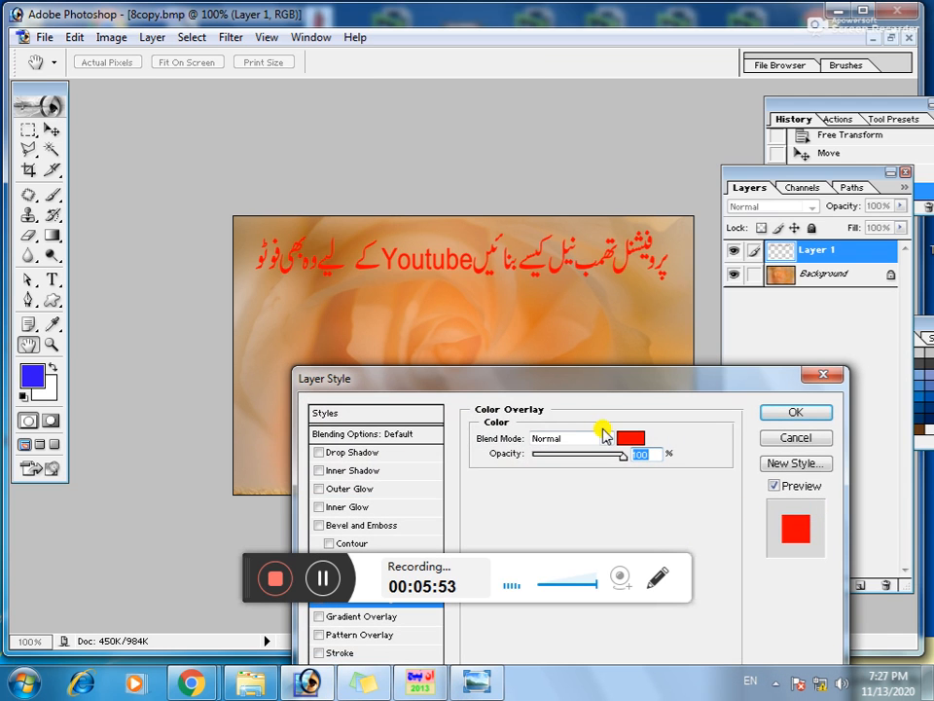
{"action": "left_click", "coordinate": [628, 437]}
{"action": "left_click", "coordinate": [684, 383]}
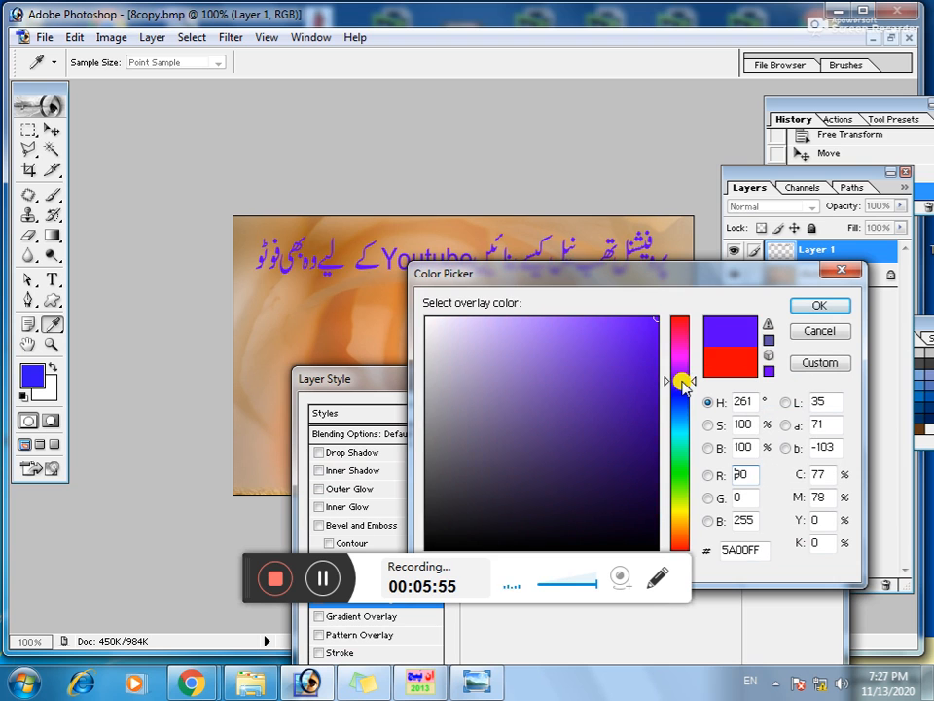
{"action": "left_click", "coordinate": [801, 304]}
Enable a Stroke effect on the headline layer and change its overlay colour to lime green A8FF00
{"action": "left_click", "coordinate": [324, 578]}
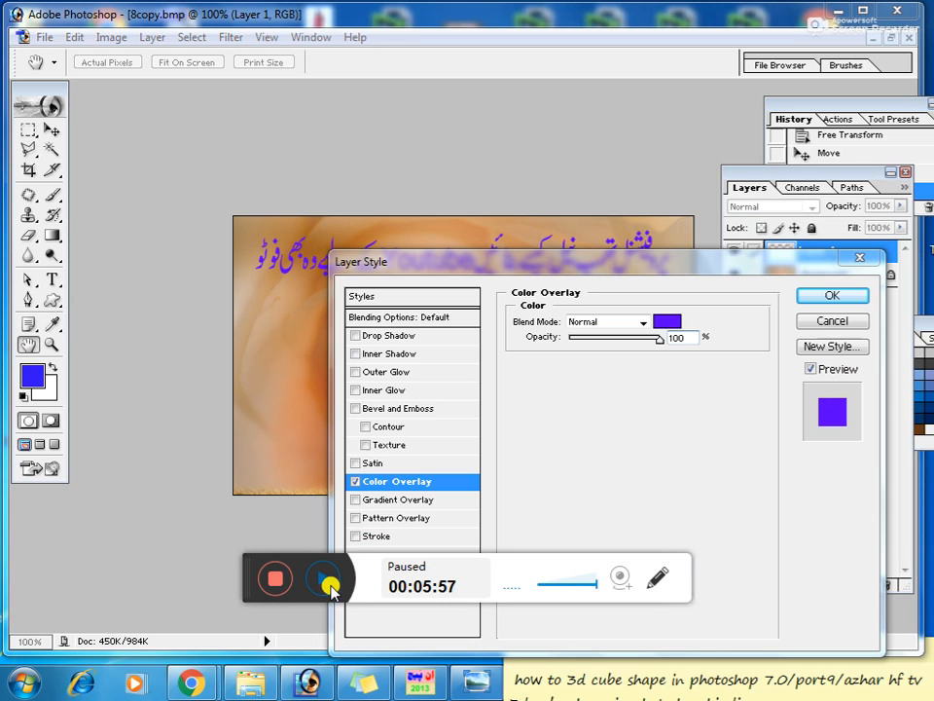
{"action": "left_click", "coordinate": [331, 586]}
{"action": "left_click_drag", "start_coordinate": [555, 259], "coordinate": [593, 155]}
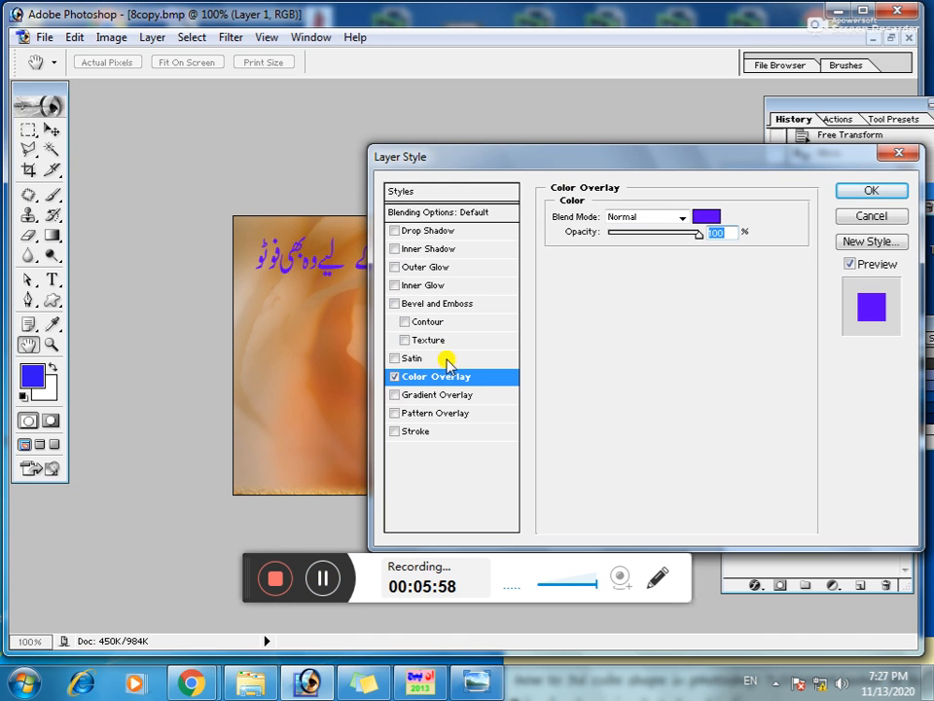
{"action": "left_click", "coordinate": [395, 432]}
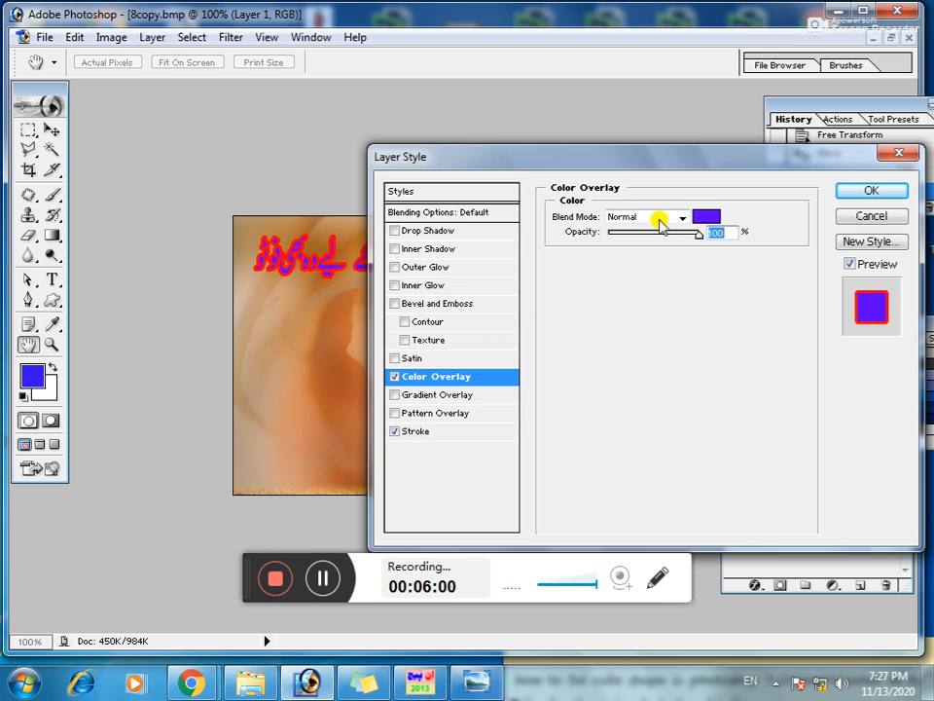
{"action": "left_click", "coordinate": [701, 215]}
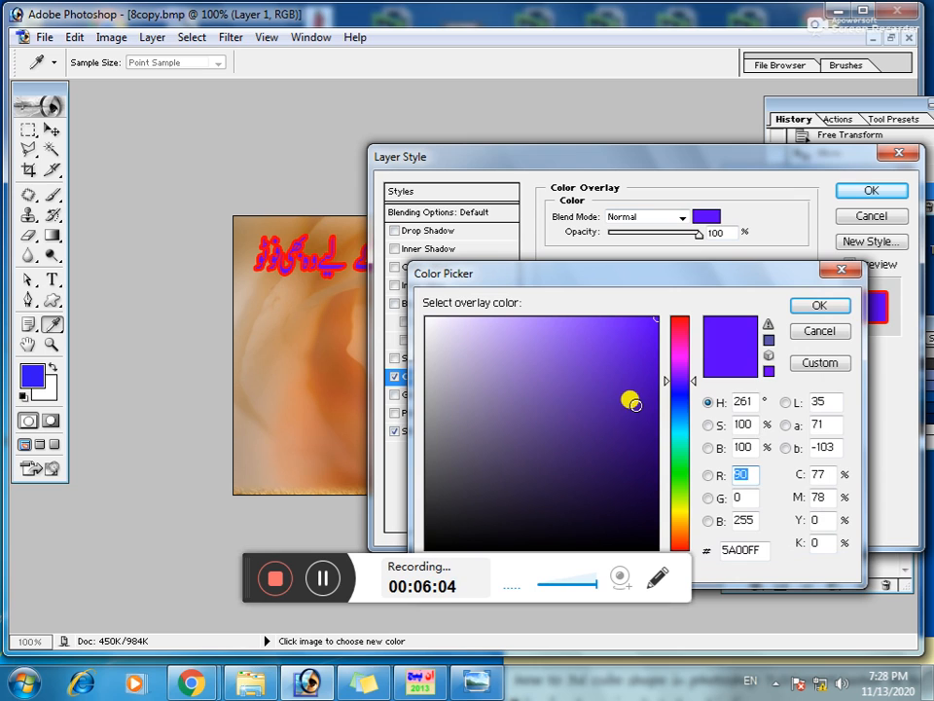
{"action": "left_click", "coordinate": [665, 497]}
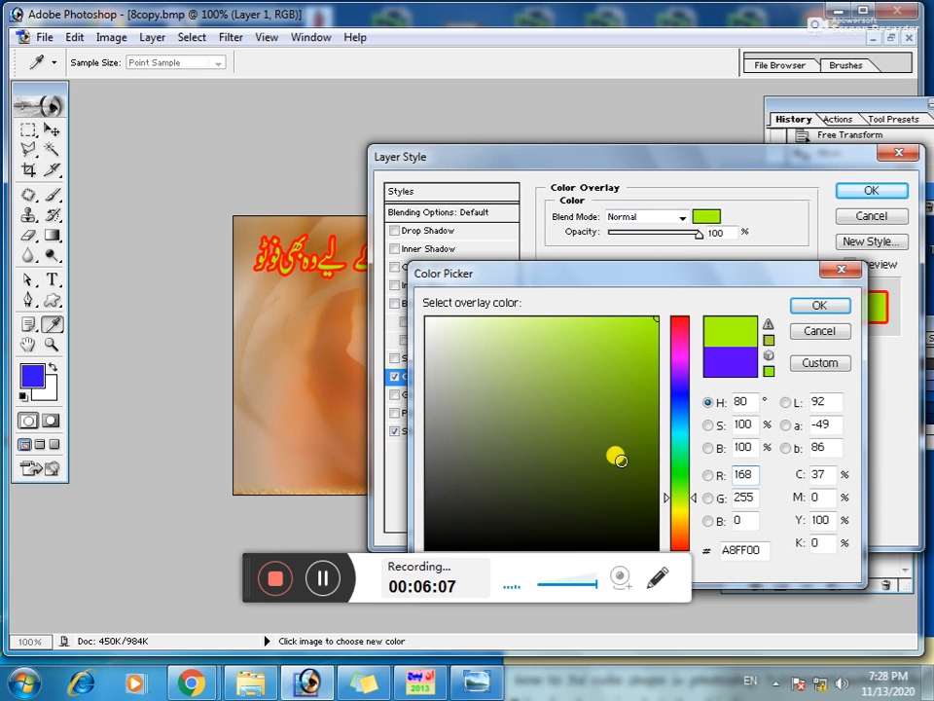
{"action": "left_click", "coordinate": [818, 305]}
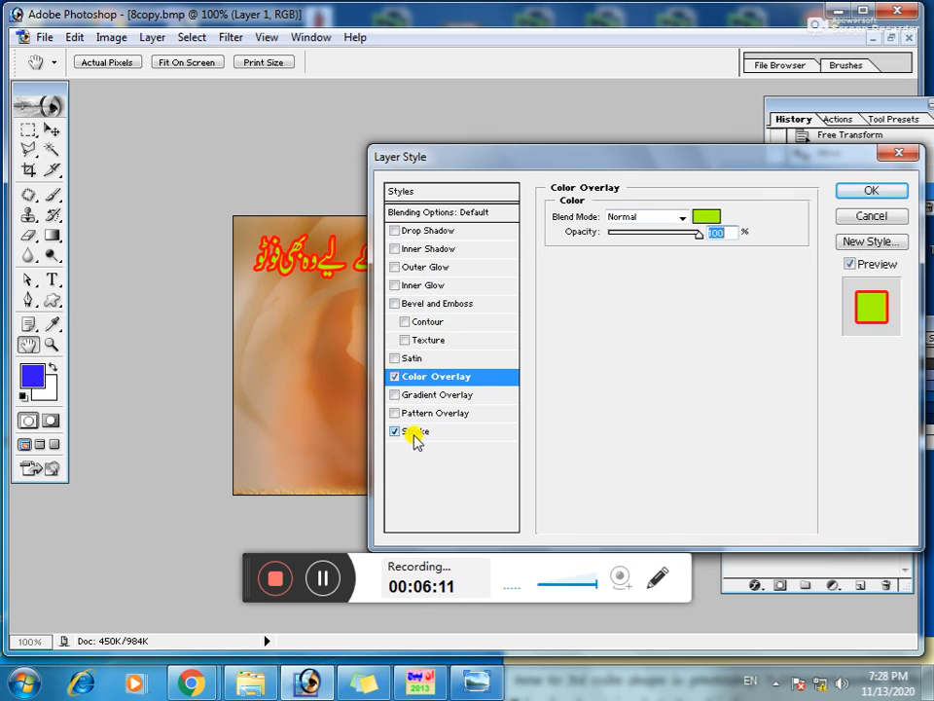
Set the headline's stroke colour to blue 001EFF
{"action": "left_click", "coordinate": [414, 431]}
{"action": "left_click", "coordinate": [592, 321]}
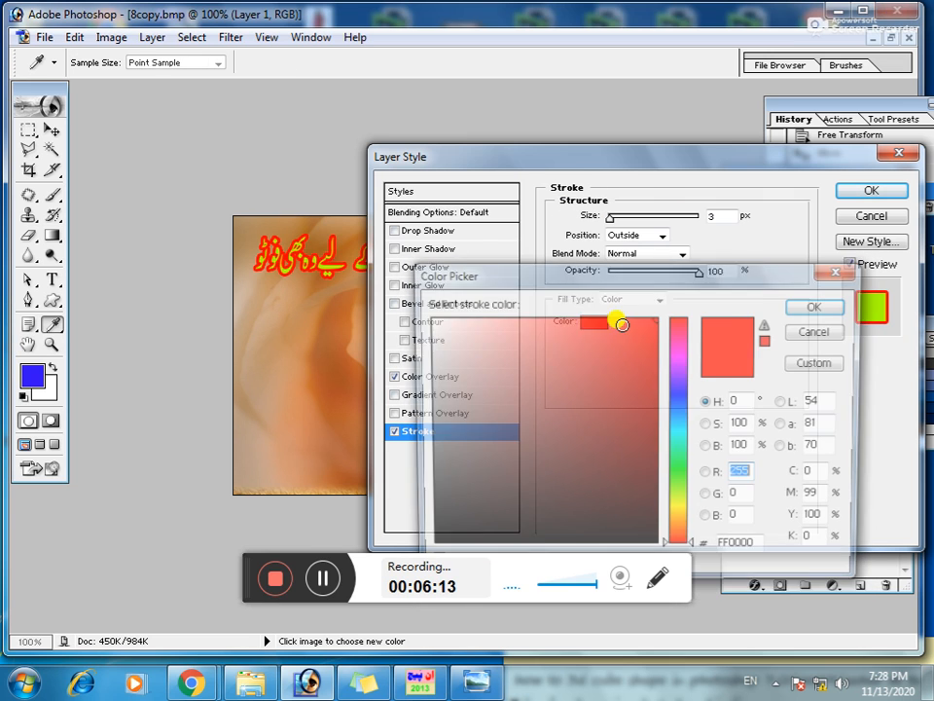
{"action": "left_click", "coordinate": [674, 402]}
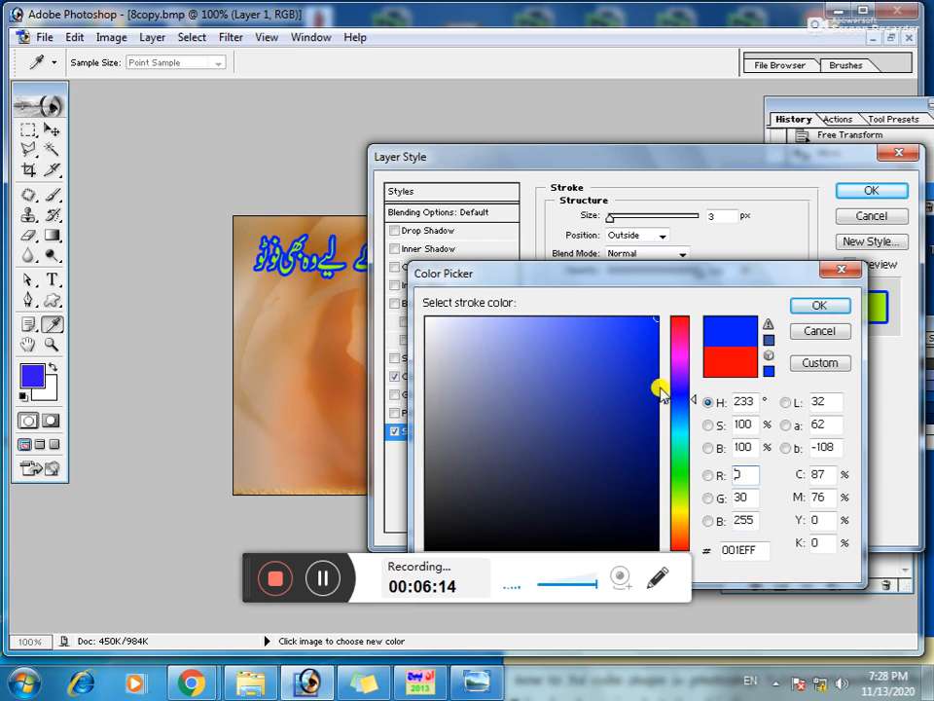
{"action": "left_click", "coordinate": [804, 305]}
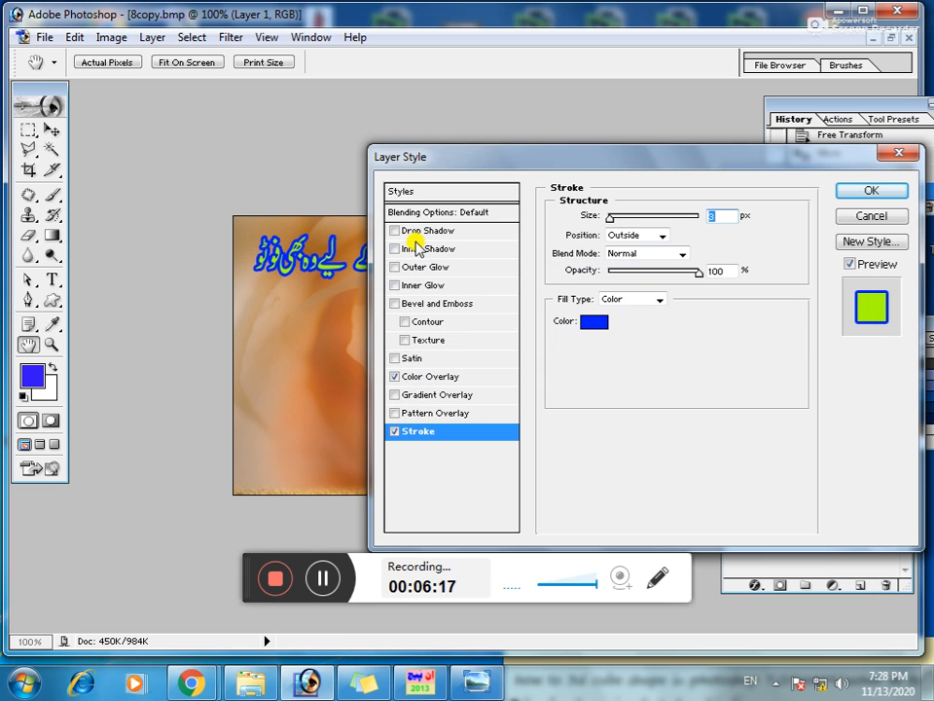
Add an Inner Shadow in near-white F0EBEB with distance 35 px, choke 35% and size 131 px, and apply the headline's layer style
{"action": "left_click", "coordinate": [427, 251]}
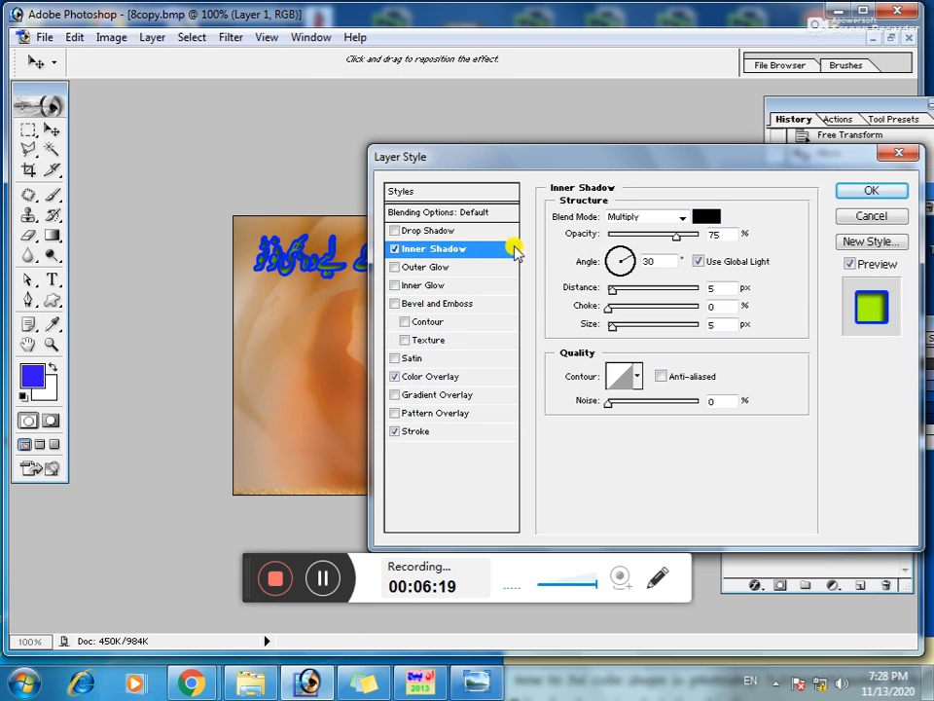
{"action": "left_click", "coordinate": [718, 217]}
{"action": "left_click", "coordinate": [430, 330]}
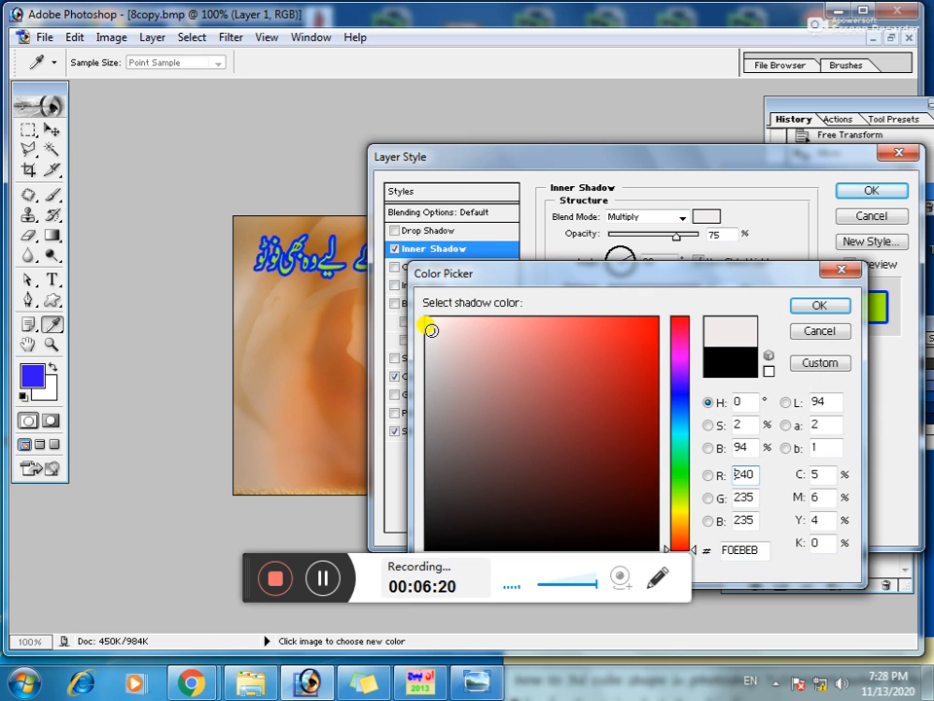
{"action": "left_click", "coordinate": [810, 304]}
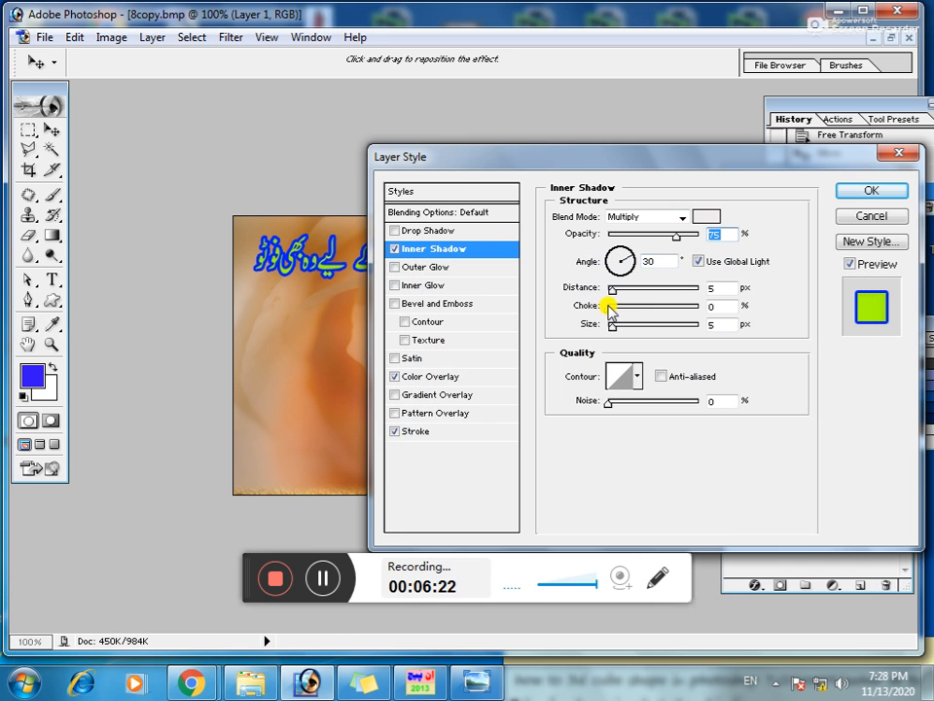
{"action": "left_click_drag", "start_coordinate": [616, 290], "coordinate": [658, 325]}
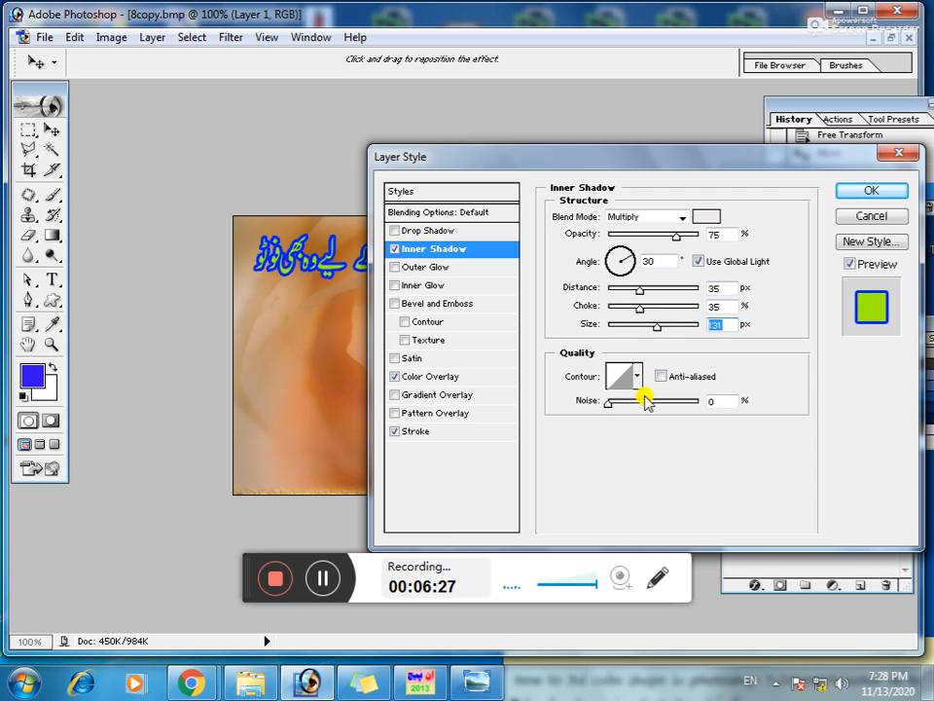
{"action": "left_click_drag", "start_coordinate": [698, 173], "coordinate": [555, 249]}
{"action": "left_click", "coordinate": [728, 270]}
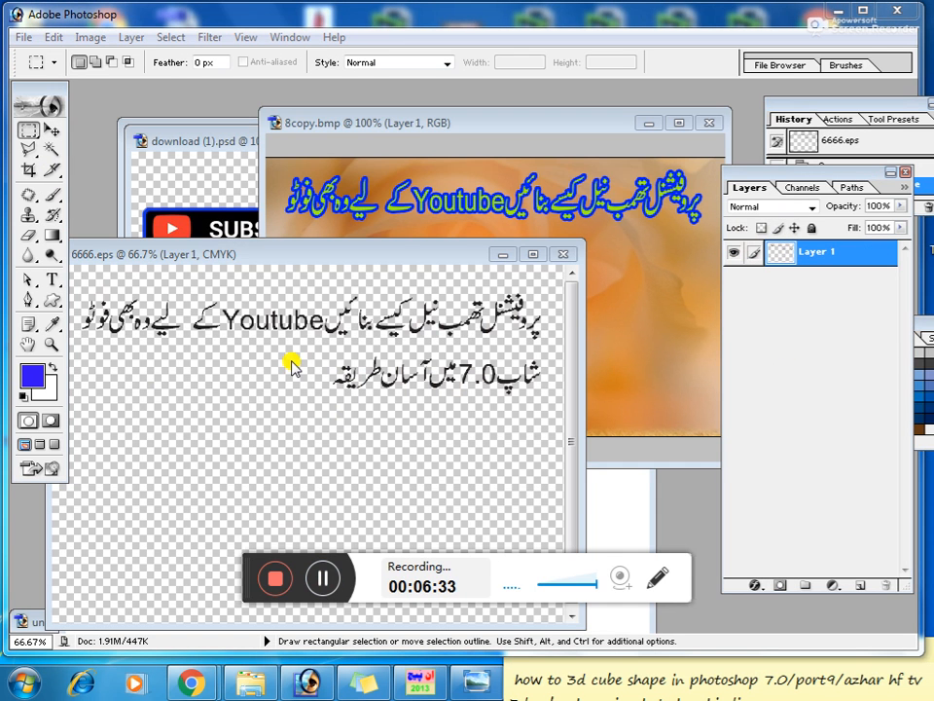
Copy the second Urdu line from 6666.eps onto 8copy.bmp, maximize that image, and place the text centred just beneath the headline
{"action": "left_click_drag", "start_coordinate": [317, 354], "coordinate": [560, 407]}
{"action": "left_click", "coordinate": [52, 129]}
{"action": "left_click_drag", "start_coordinate": [407, 378], "coordinate": [618, 254]}
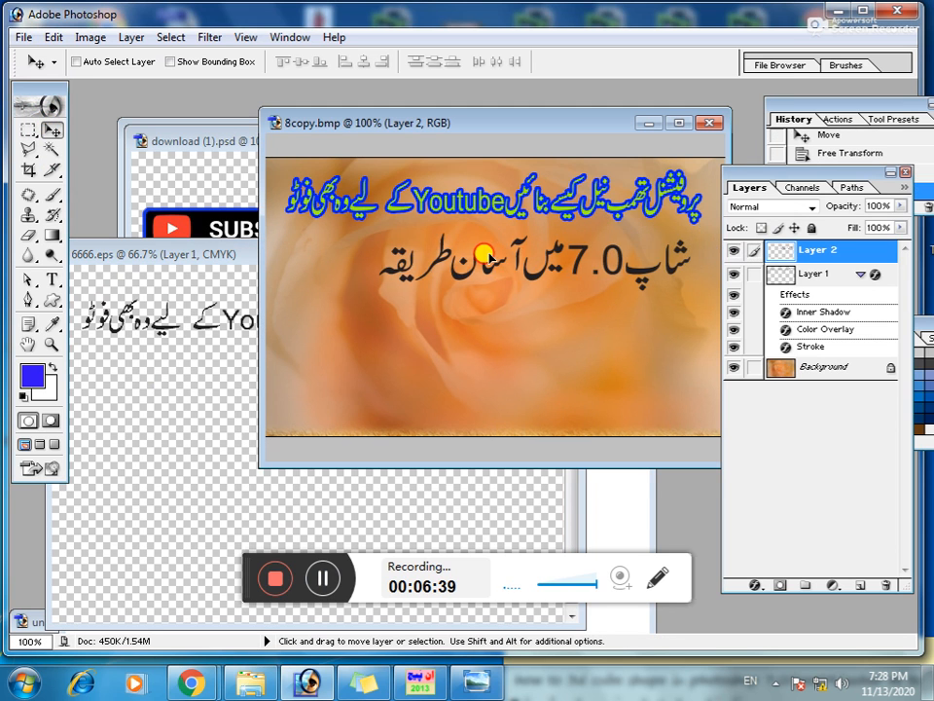
{"action": "left_click", "coordinate": [679, 122]}
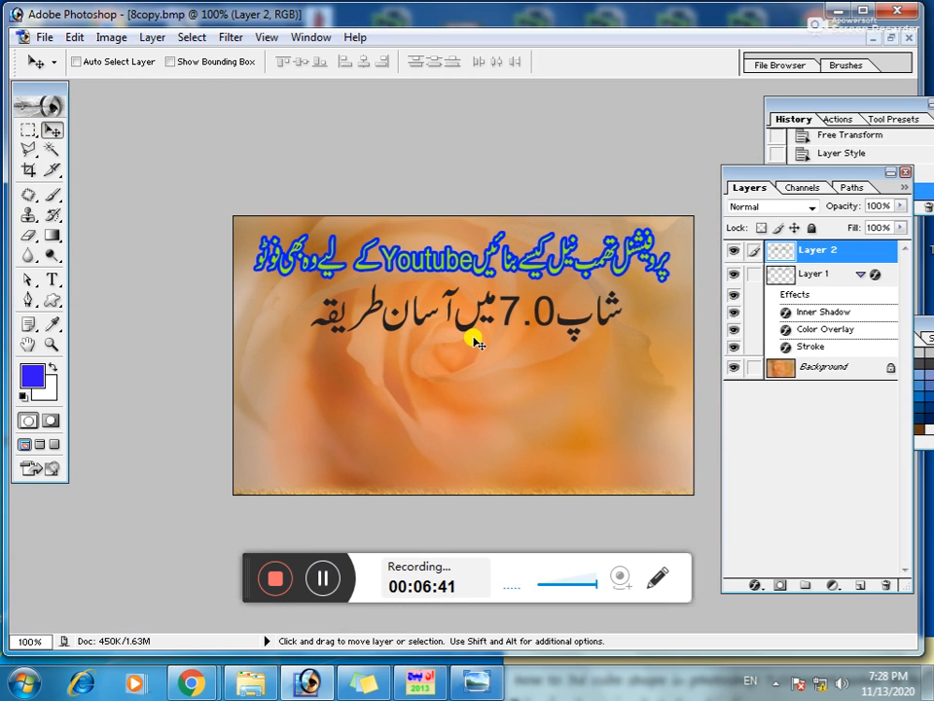
{"action": "left_click_drag", "start_coordinate": [497, 322], "coordinate": [489, 319]}
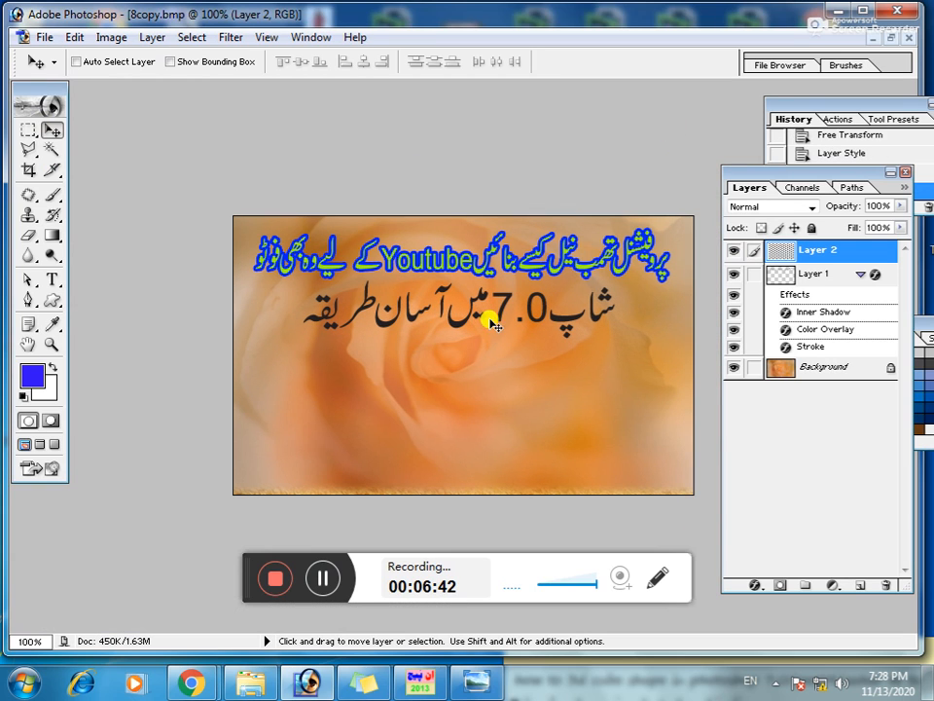
Add a Color Overlay effect in violet-blue to the second text line's layer, Layer 2
{"action": "left_click", "coordinate": [756, 585]}
{"action": "left_click", "coordinate": [793, 510]}
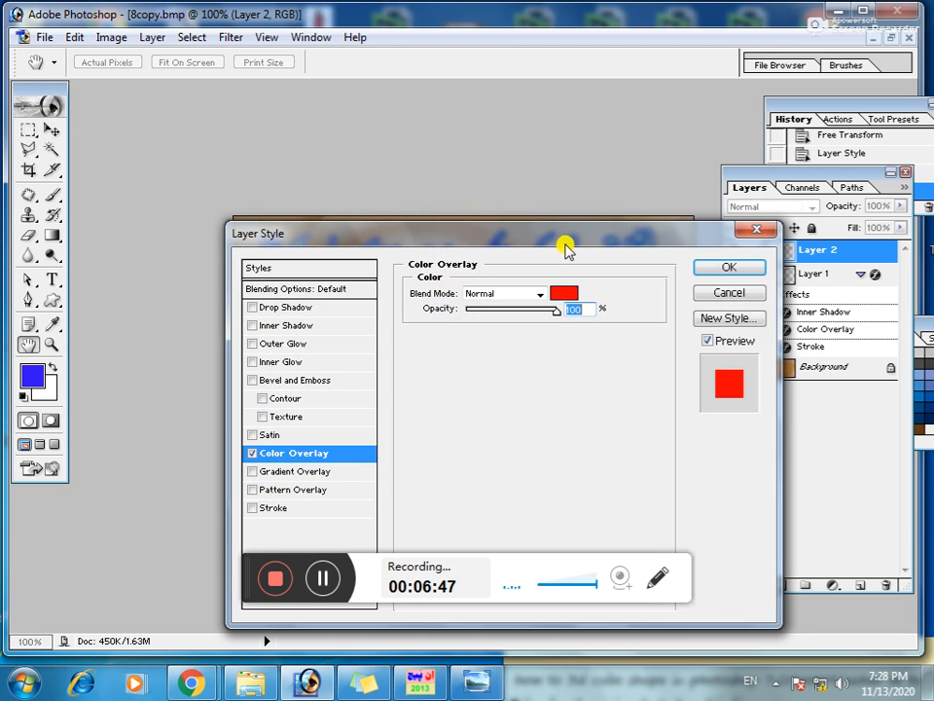
{"action": "left_click_drag", "start_coordinate": [565, 248], "coordinate": [814, 412]}
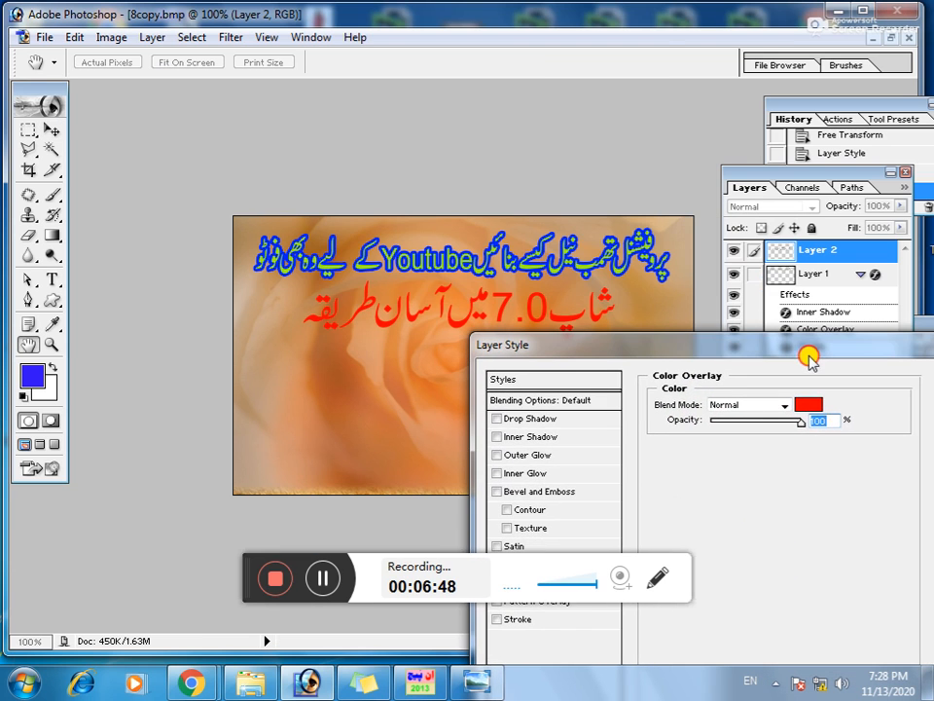
{"action": "left_click", "coordinate": [810, 403]}
{"action": "left_click", "coordinate": [671, 380]}
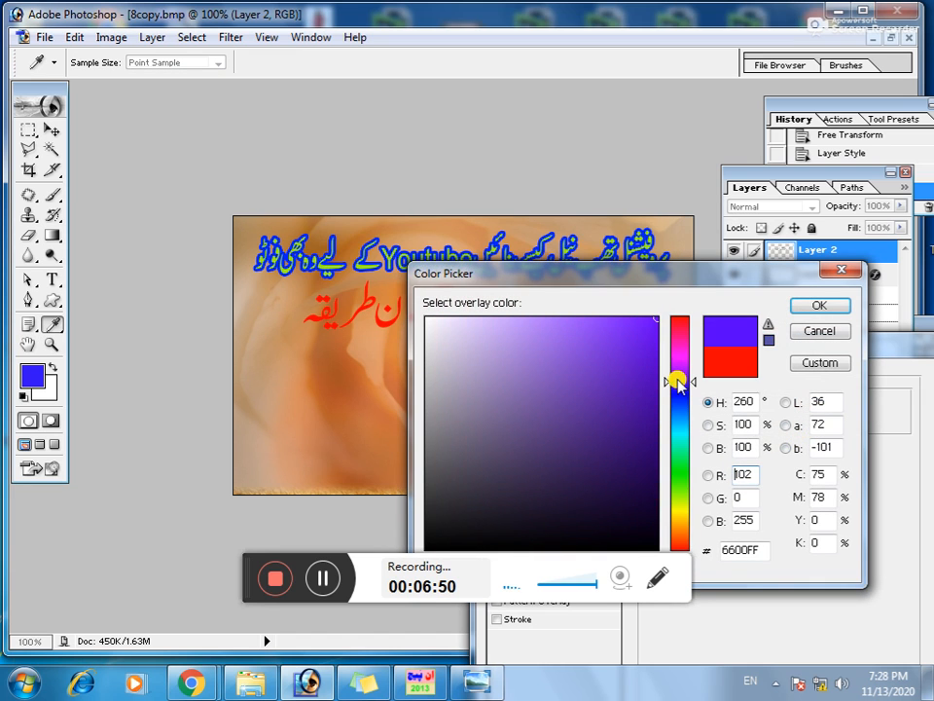
{"action": "left_click", "coordinate": [812, 305]}
Add a 3 px outside Stroke in near-white F1E4E4 to the second text line and apply its layer style
{"action": "left_click_drag", "start_coordinate": [688, 348], "coordinate": [696, 197]}
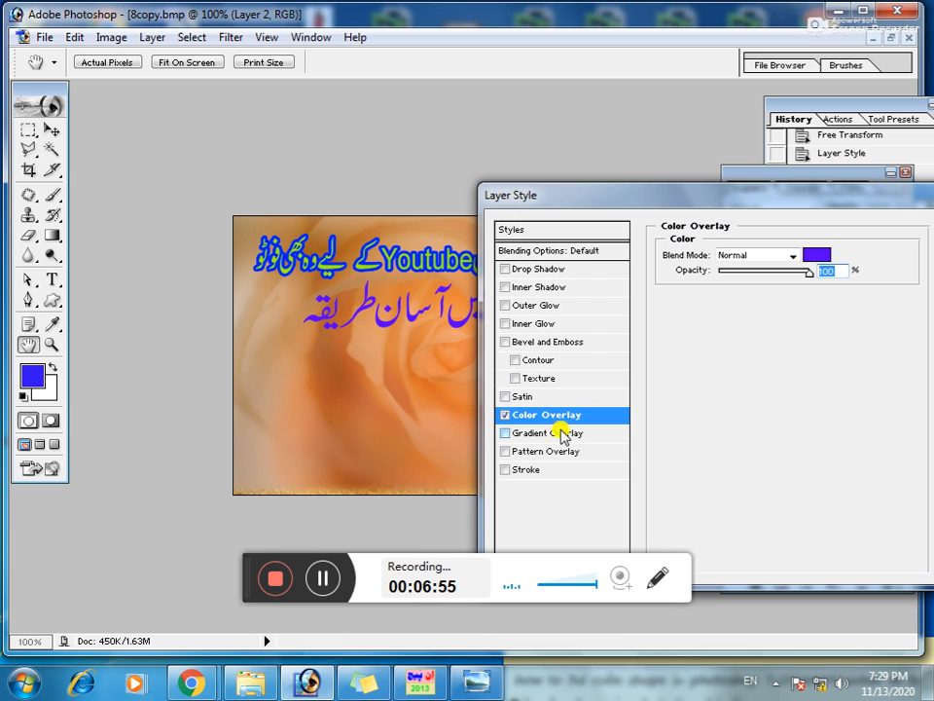
{"action": "left_click", "coordinate": [533, 469]}
{"action": "left_click", "coordinate": [703, 362]}
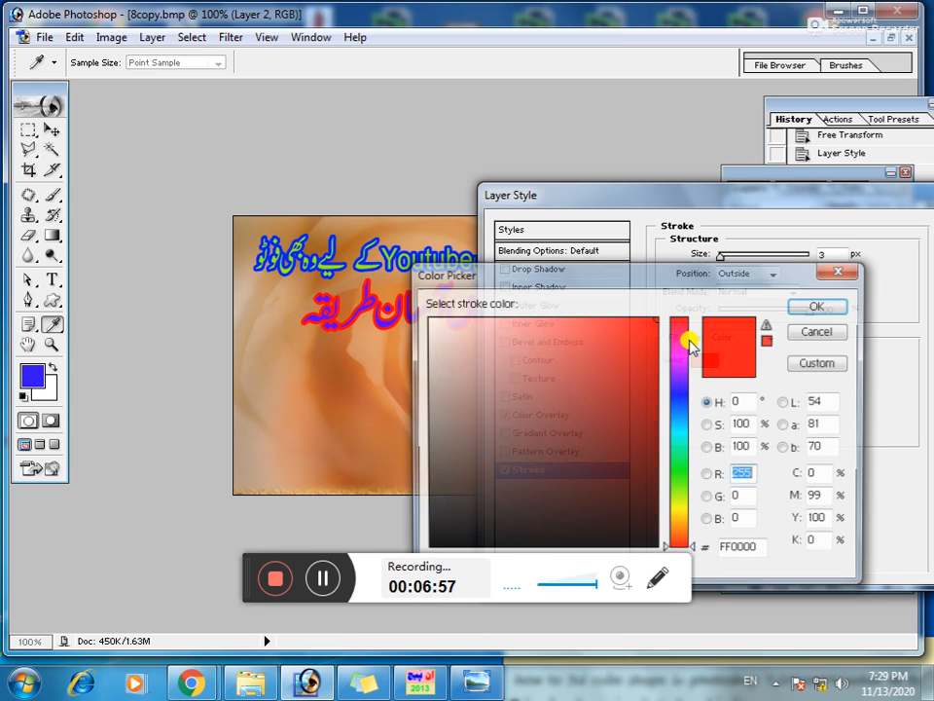
{"action": "left_click", "coordinate": [438, 330]}
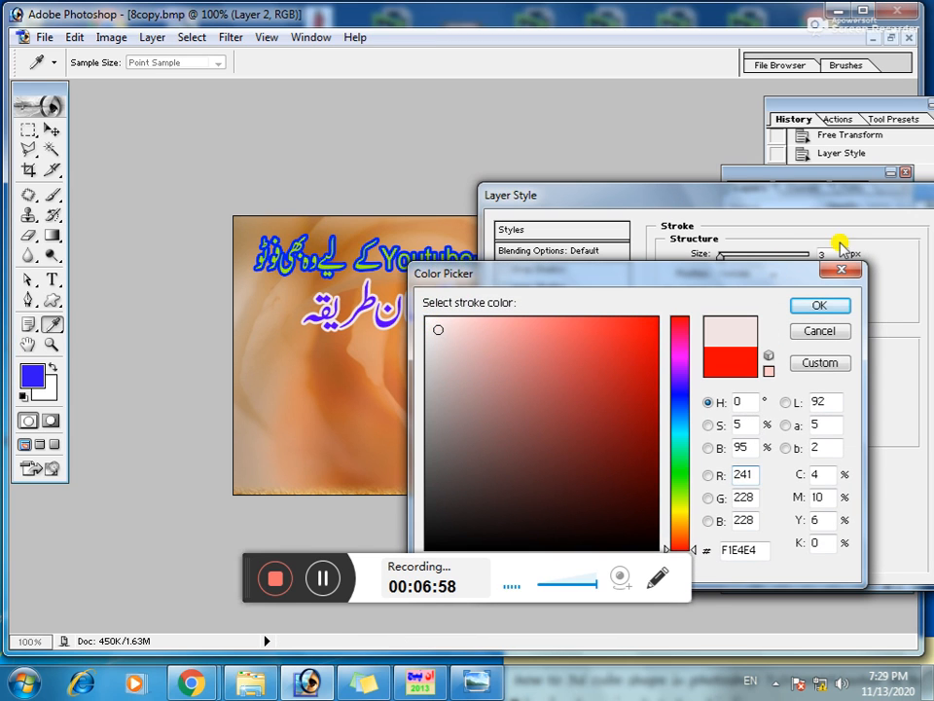
{"action": "left_click", "coordinate": [816, 305]}
{"action": "left_click_drag", "start_coordinate": [700, 200], "coordinate": [521, 229]}
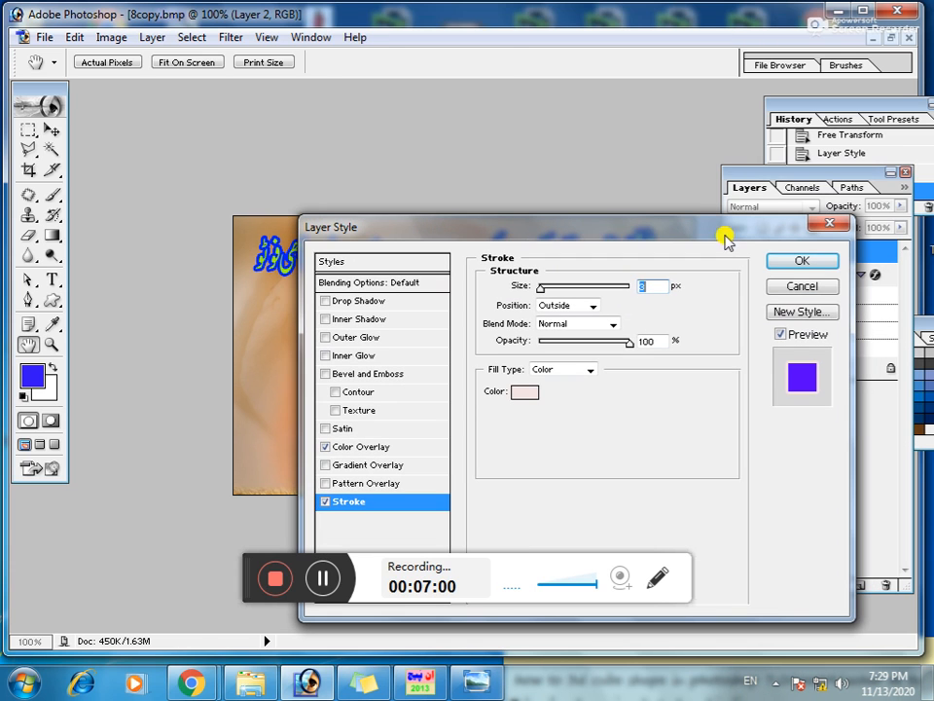
{"action": "left_click", "coordinate": [798, 261]}
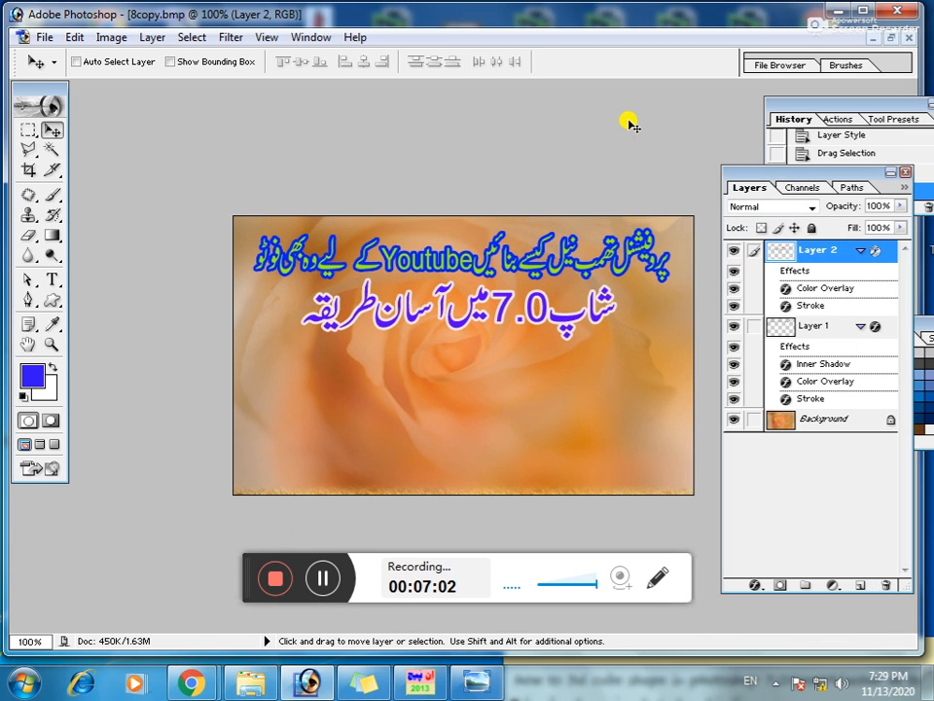
Restore 8copy.bmp to a floating window and minimize the download (1).psd, 6666.eps and Untitled-1 images around it
{"action": "left_click", "coordinate": [900, 36]}
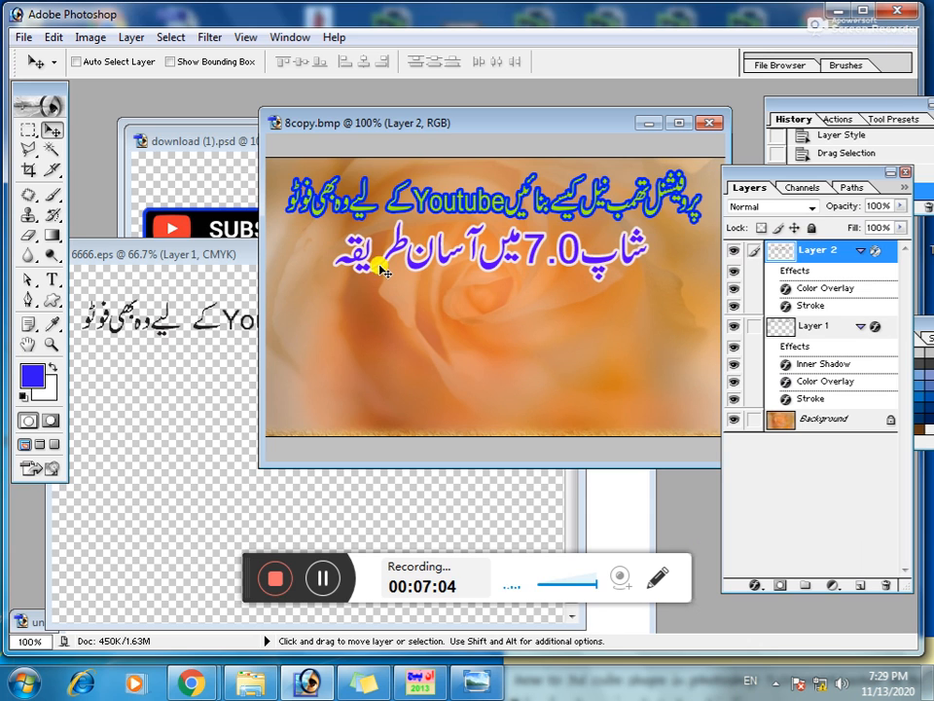
{"action": "left_click", "coordinate": [252, 198]}
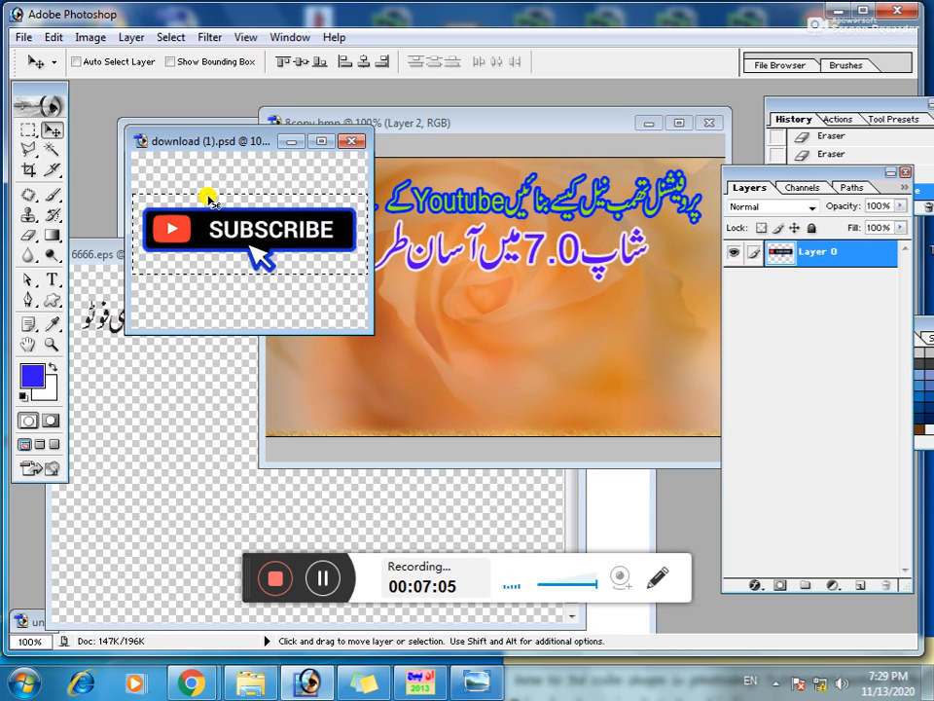
{"action": "left_click", "coordinate": [313, 144]}
{"action": "left_click", "coordinate": [210, 180]}
{"action": "left_click", "coordinate": [319, 133]}
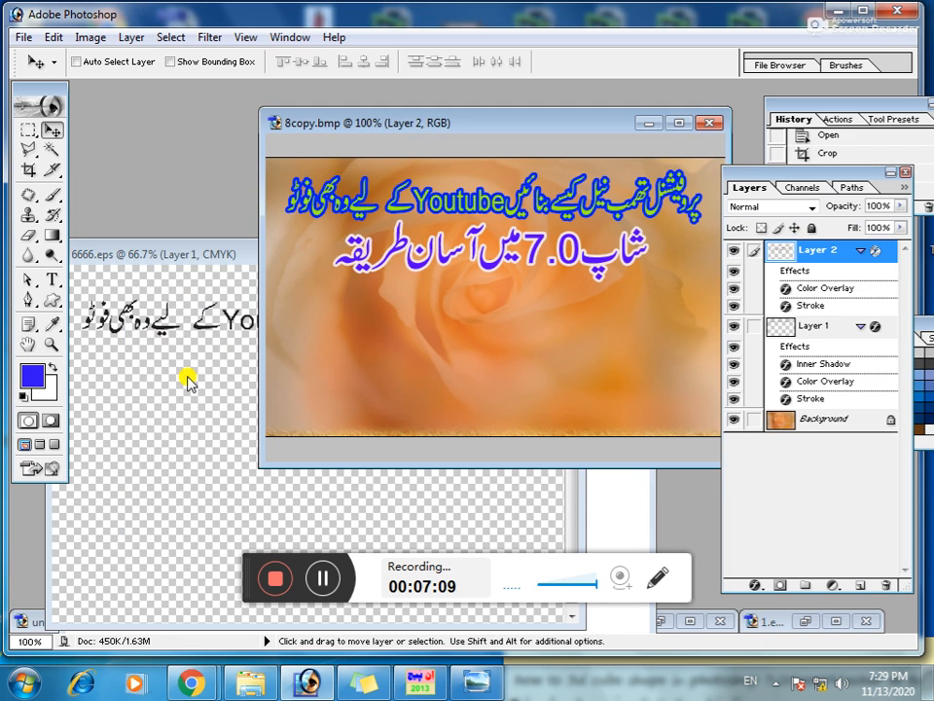
{"action": "left_click", "coordinate": [163, 424]}
{"action": "left_click", "coordinate": [505, 262]}
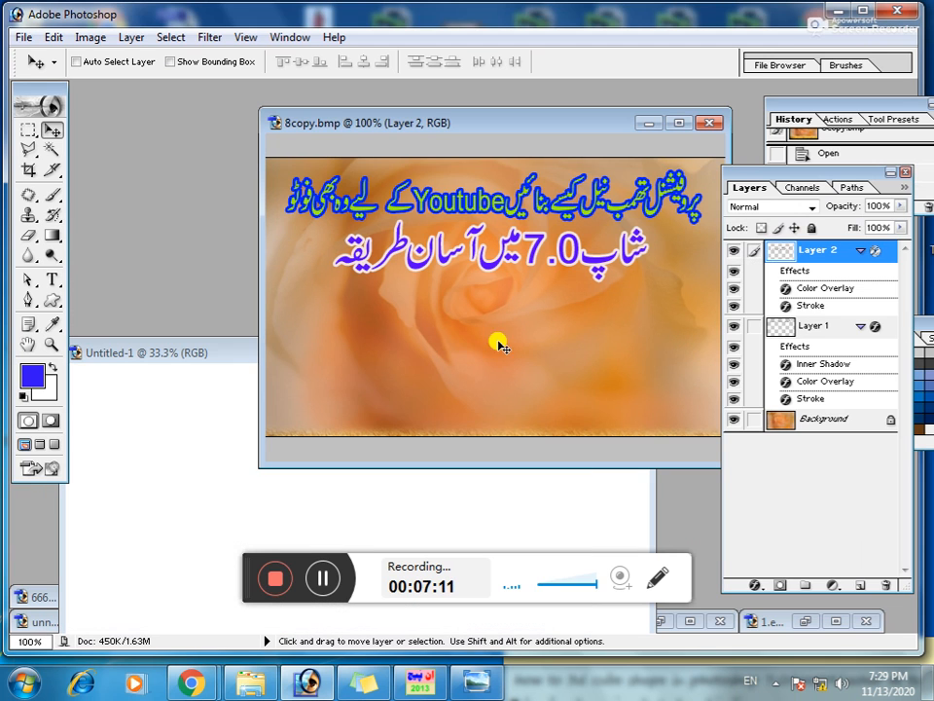
{"action": "left_click", "coordinate": [493, 498]}
{"action": "left_click", "coordinate": [635, 354]}
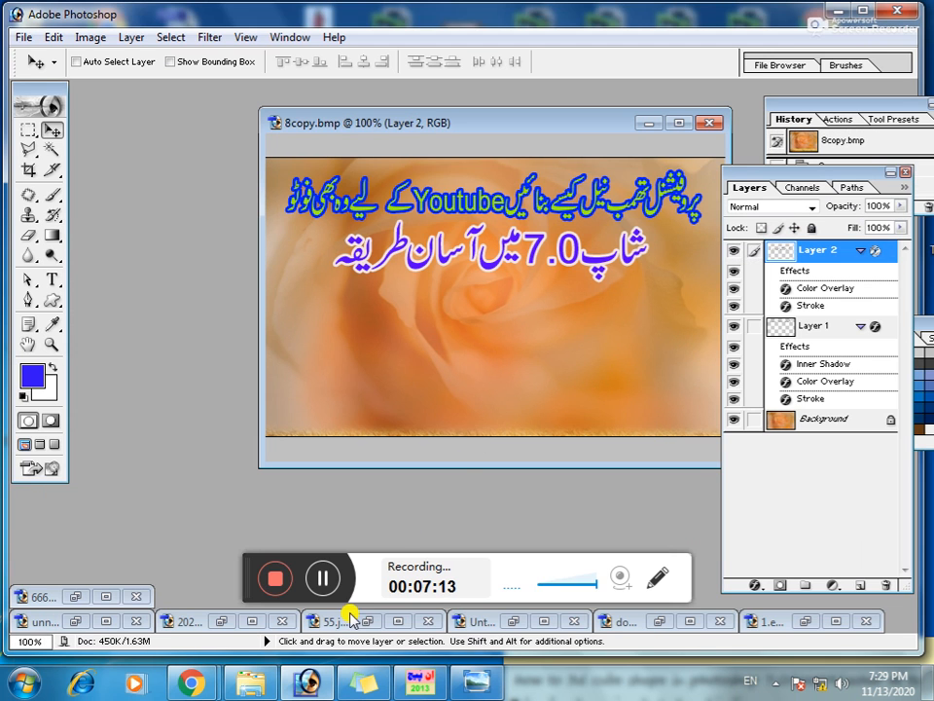
Copy the YouTube logo from unnamed.jpg onto 8copy.bmp below the Urdu text and maximize that image
{"action": "left_click", "coordinate": [343, 573]}
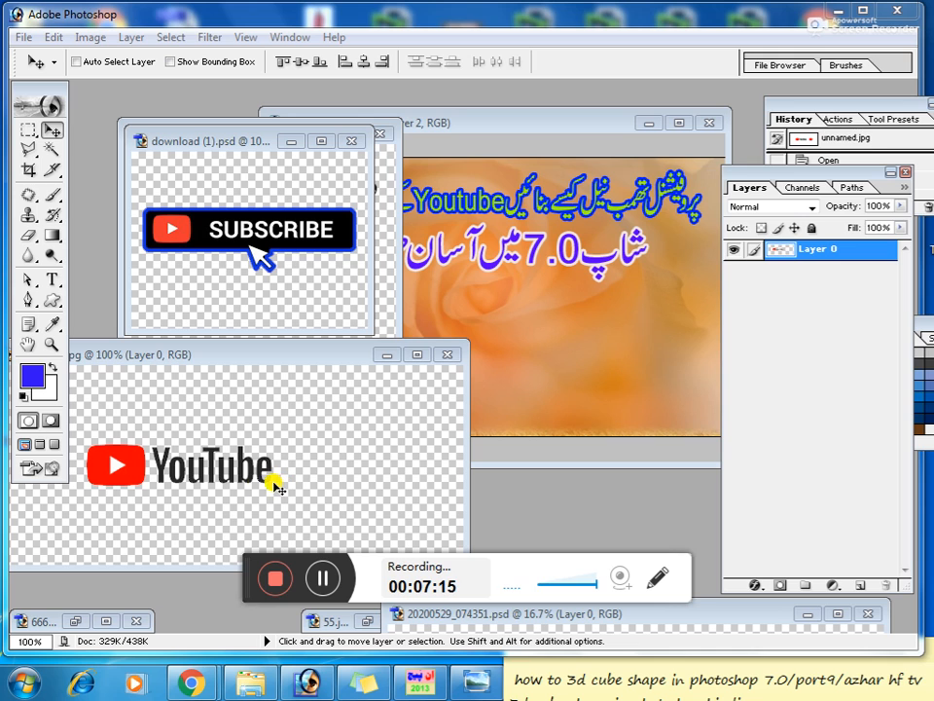
{"action": "mouse_move", "coordinate": [155, 466]}
{"action": "left_mouse_down"}
{"action": "mouse_move", "coordinate": [218, 465]}
{"action": "mouse_move", "coordinate": [572, 356]}
{"action": "left_mouse_up"}
{"action": "left_click_drag", "start_coordinate": [173, 444], "coordinate": [549, 337]}
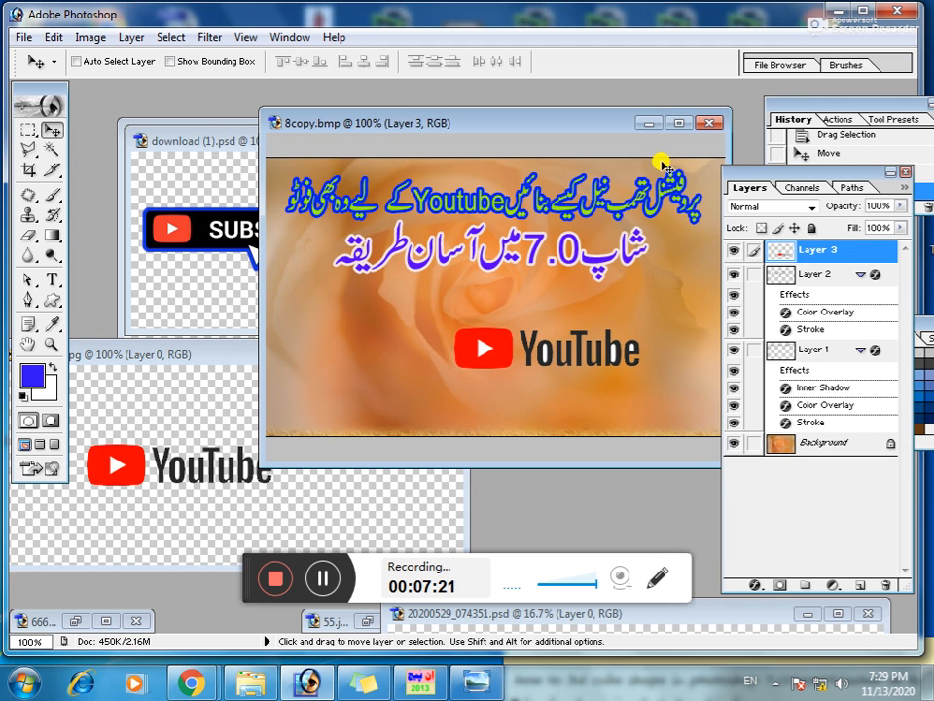
{"action": "left_click", "coordinate": [678, 123]}
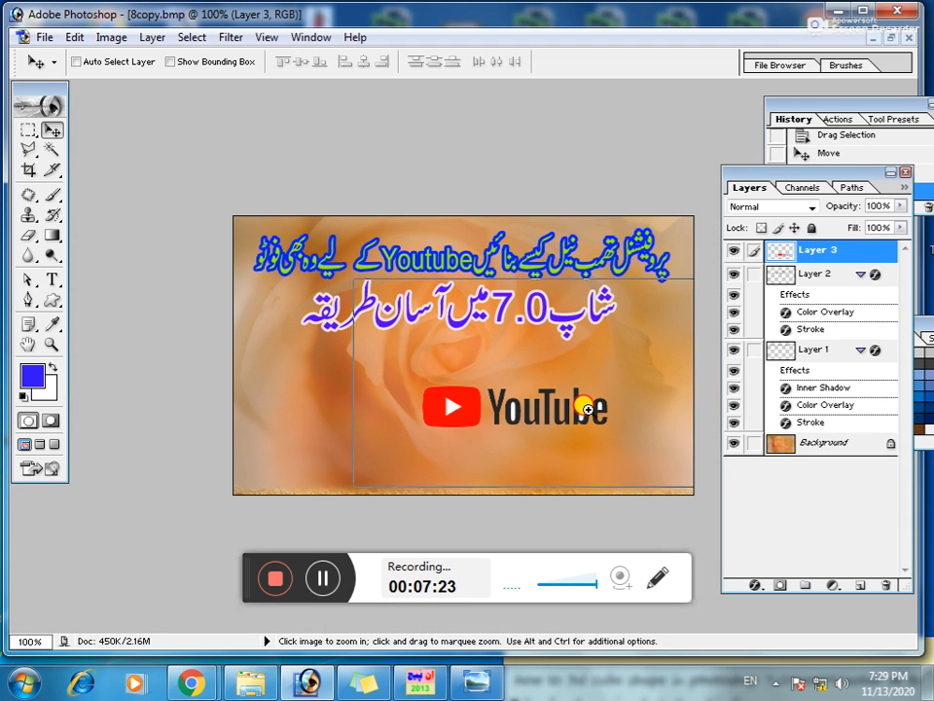
Delete the white fills inside the b, e and o of the logo's YouTube lettering with the Magic Wand, and deselect
{"action": "left_click", "coordinate": [584, 407], "text": "ctrl"}
{"action": "left_click", "coordinate": [583, 419], "text": "ctrl"}
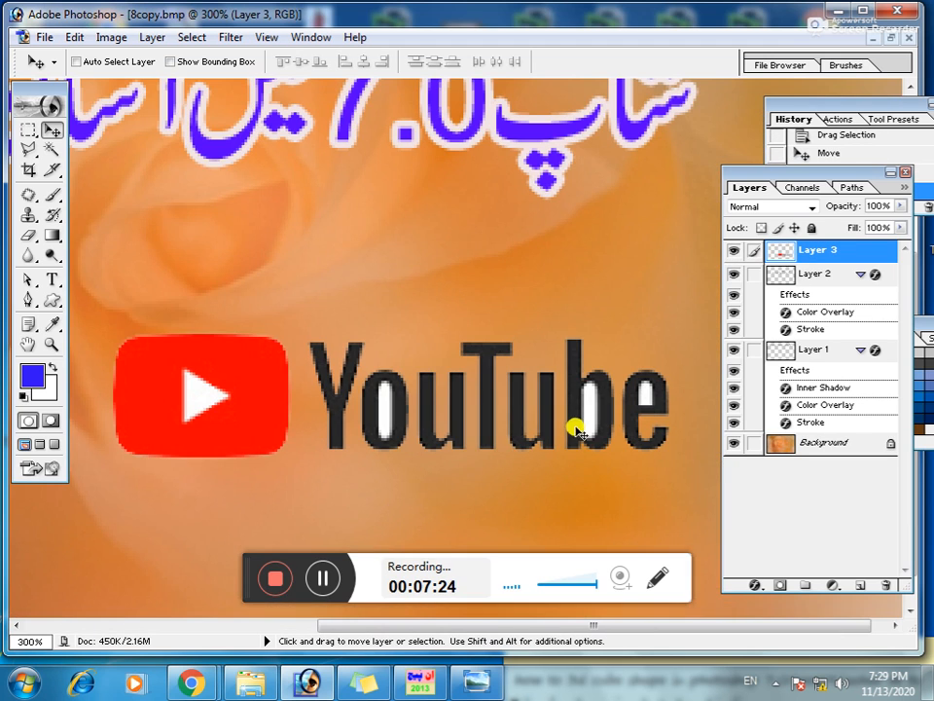
{"action": "left_click", "coordinate": [59, 150]}
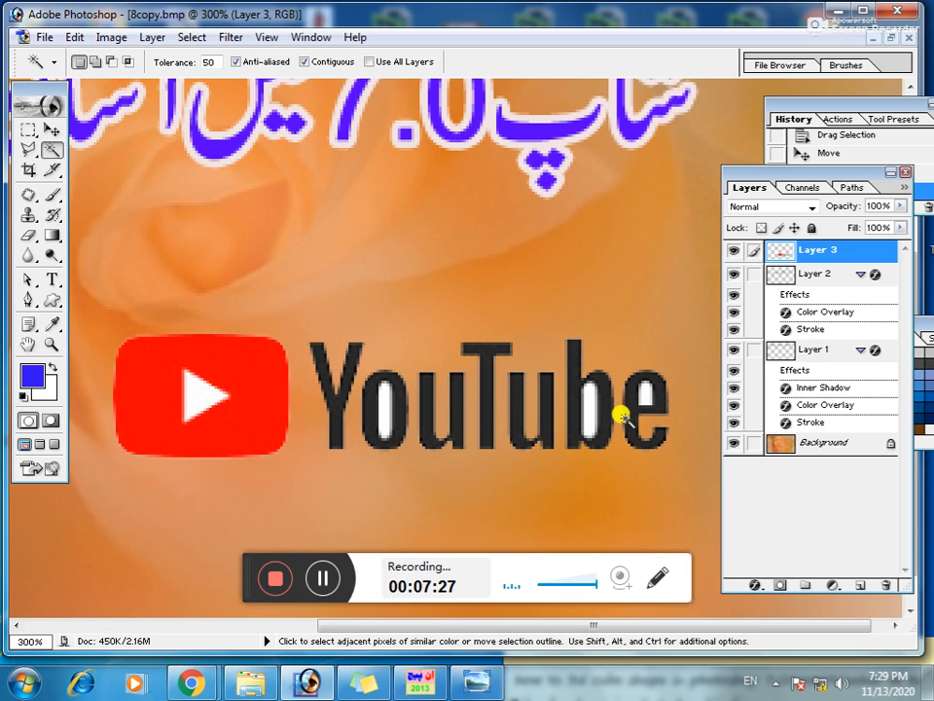
{"action": "left_click", "coordinate": [590, 395]}
{"action": "key", "text": "Delete"}
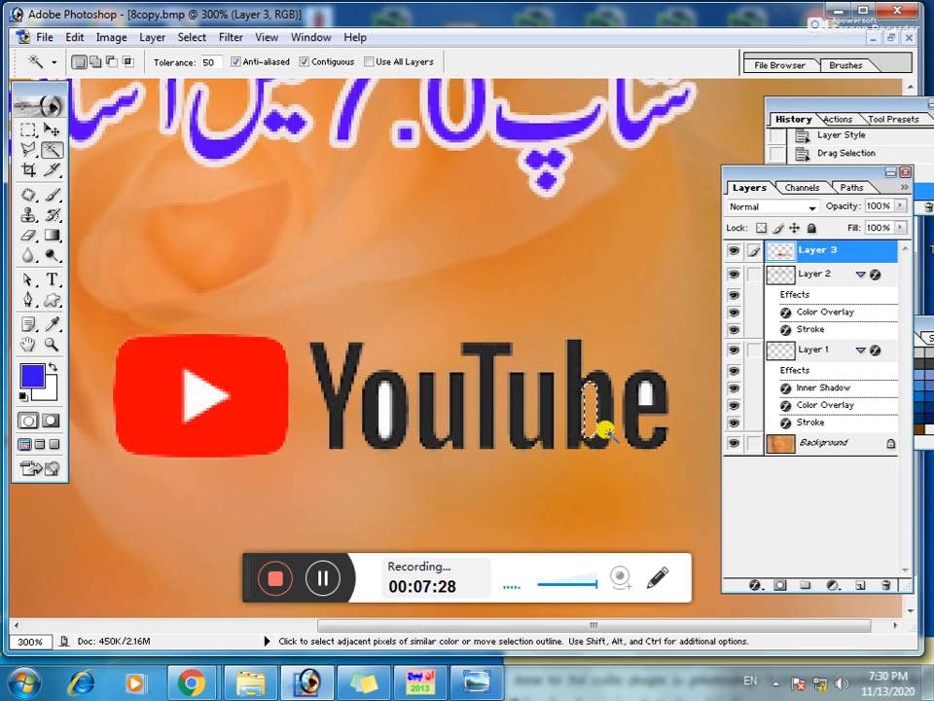
{"action": "left_click", "coordinate": [646, 394]}
{"action": "key", "text": "Delete"}
{"action": "left_click", "coordinate": [388, 403]}
{"action": "key", "text": "Delete"}
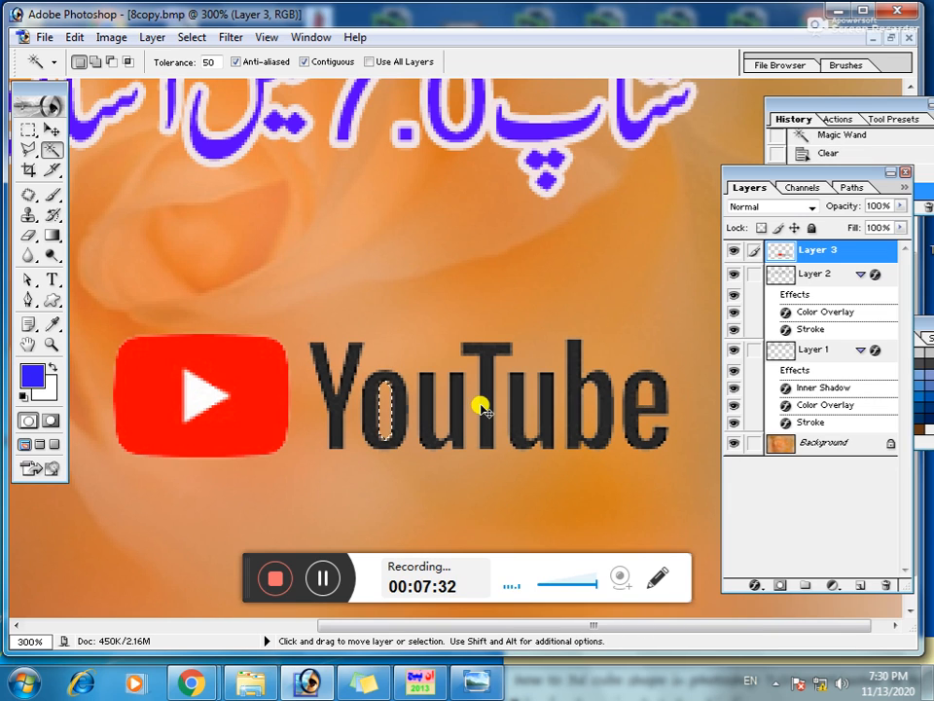
{"action": "left_click", "coordinate": [478, 410]}
Move the YouTube logo just beneath the second text line and scale it to 133.0% width and 151.1% height
{"action": "left_click", "coordinate": [396, 335], "text": "ctrl+alt"}
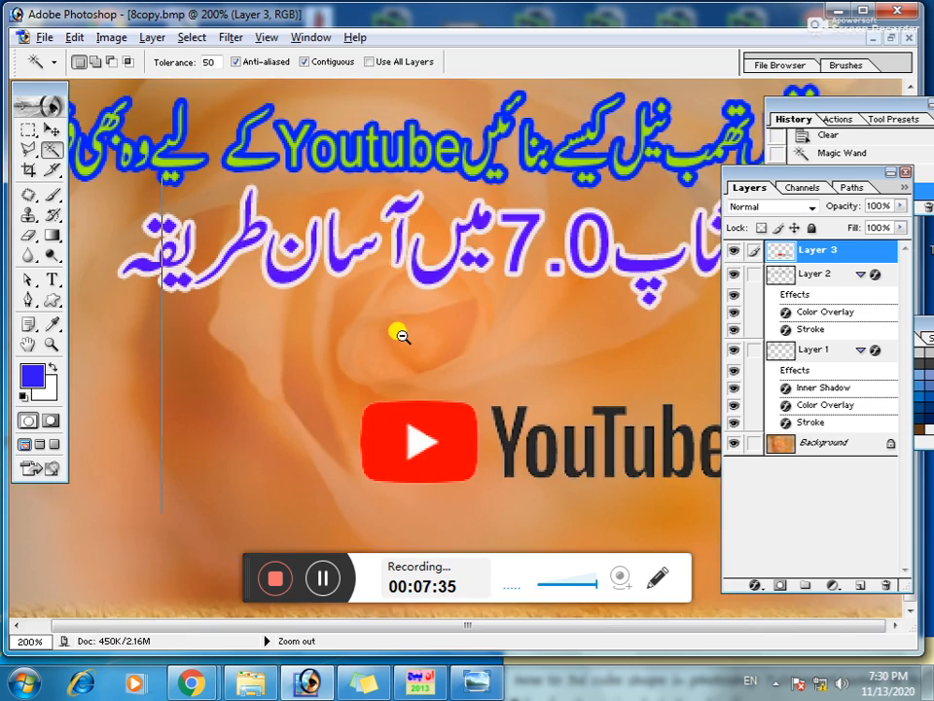
{"action": "left_click", "coordinate": [399, 335], "text": "ctrl+alt"}
{"action": "left_click", "coordinate": [53, 131]}
{"action": "left_click_drag", "start_coordinate": [558, 416], "coordinate": [500, 361]}
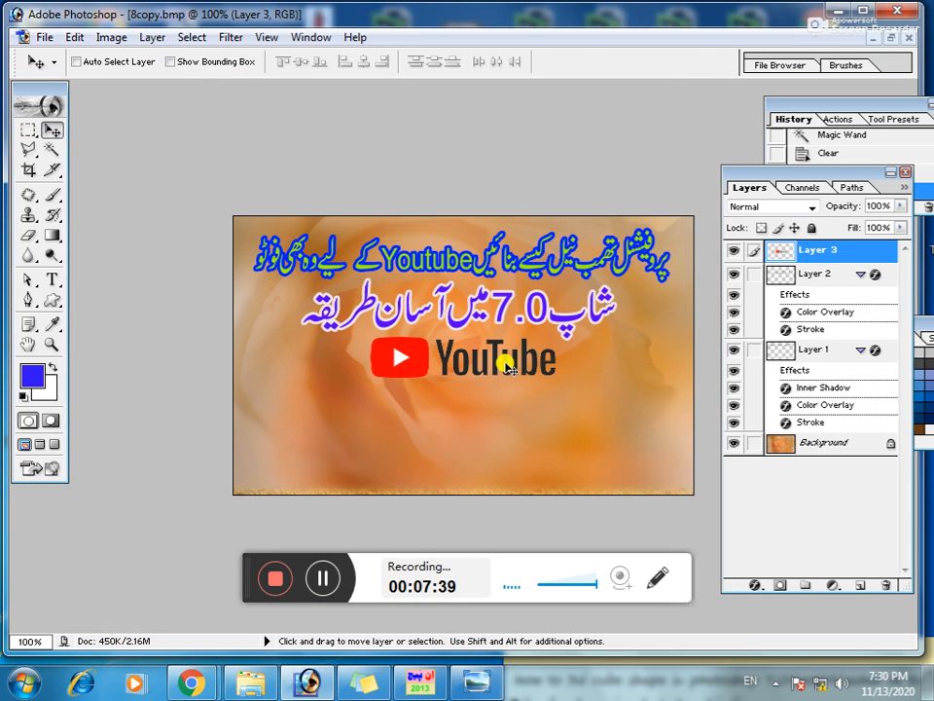
{"action": "key", "text": "ctrl+t"}
{"action": "left_click_drag", "start_coordinate": [557, 380], "coordinate": [588, 385]}
{"action": "left_click_drag", "start_coordinate": [370, 396], "coordinate": [343, 397]}
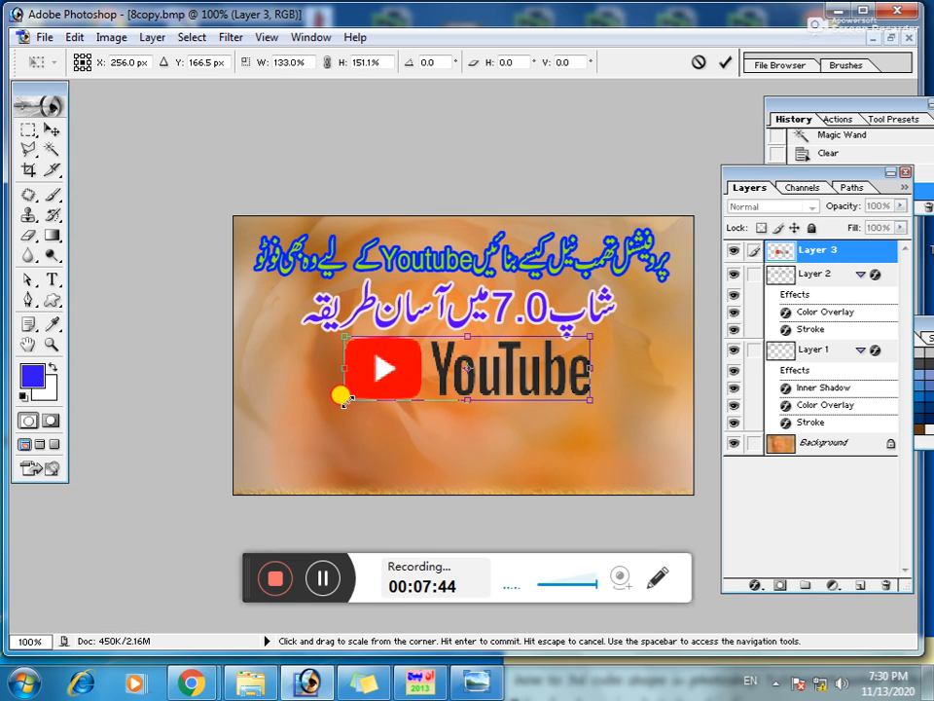
{"action": "key", "text": "Return"}
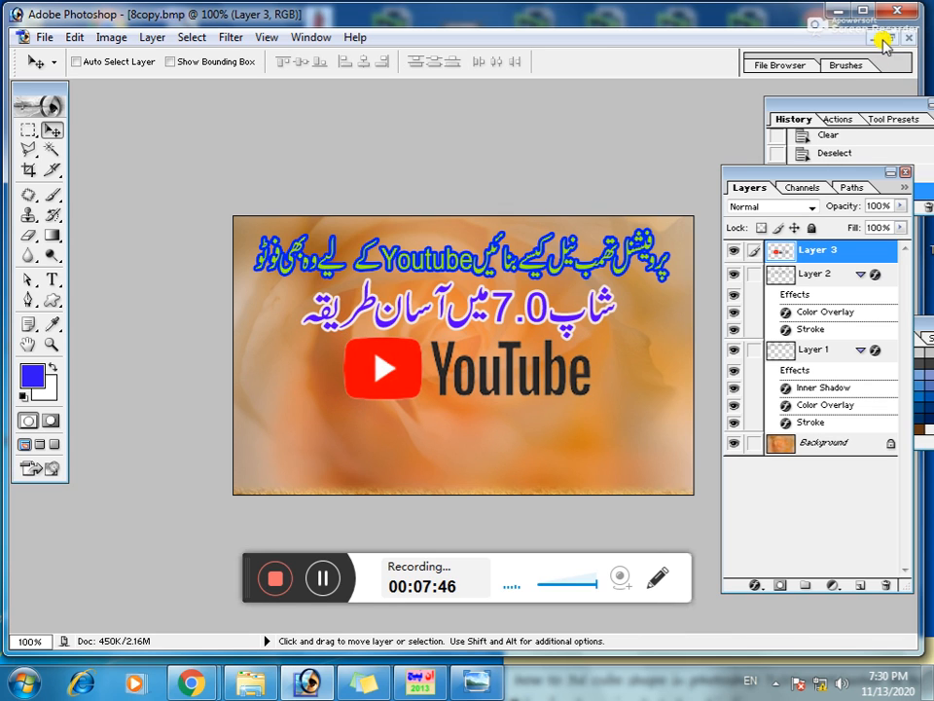
Copy the man's cut-out photo from 20200529_074351.psd onto 8copy.bmp and maximize that image
{"action": "left_click", "coordinate": [865, 10]}
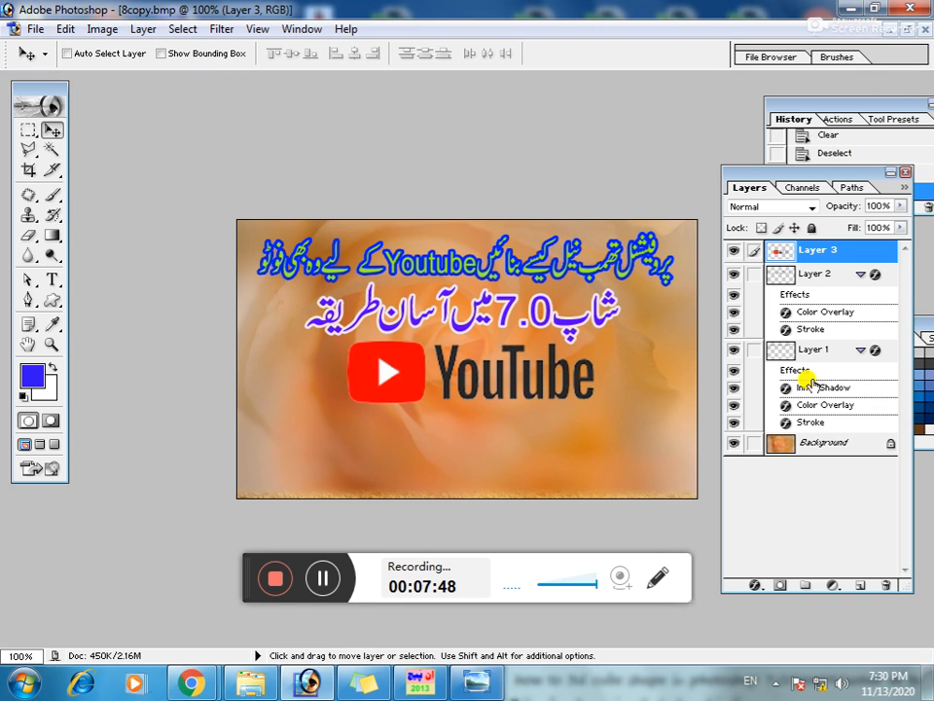
{"action": "left_click", "coordinate": [908, 29]}
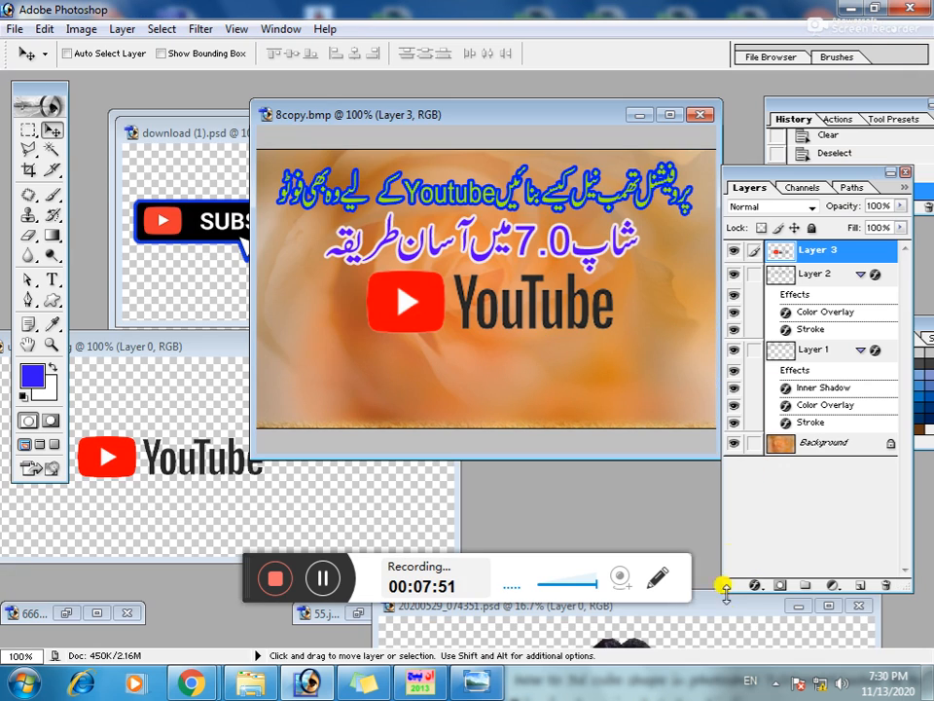
{"action": "left_click", "coordinate": [713, 609]}
{"action": "left_click_drag", "start_coordinate": [710, 601], "coordinate": [730, 357]}
{"action": "left_click_drag", "start_coordinate": [639, 471], "coordinate": [421, 252]}
{"action": "left_click", "coordinate": [670, 114]}
Scale the oversized photo of the man down to 18.5% width and 13.2% height so it fits the canvas
{"action": "key", "text": "ctrl+t"}
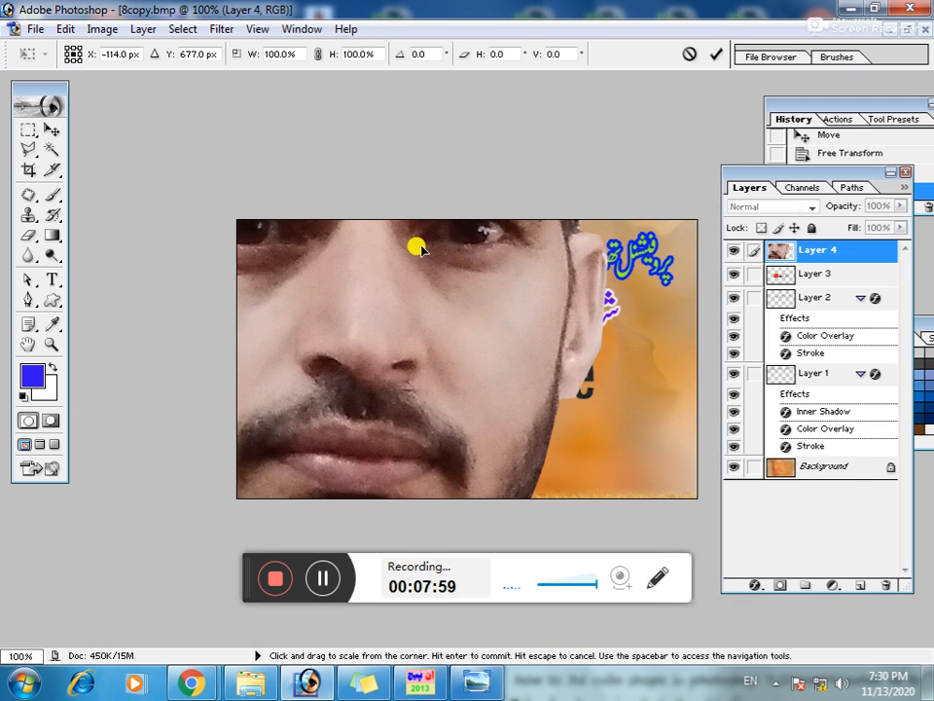
{"action": "left_click", "coordinate": [492, 370], "text": "ctrl+alt"}
{"action": "left_click", "coordinate": [496, 367], "text": "ctrl+alt"}
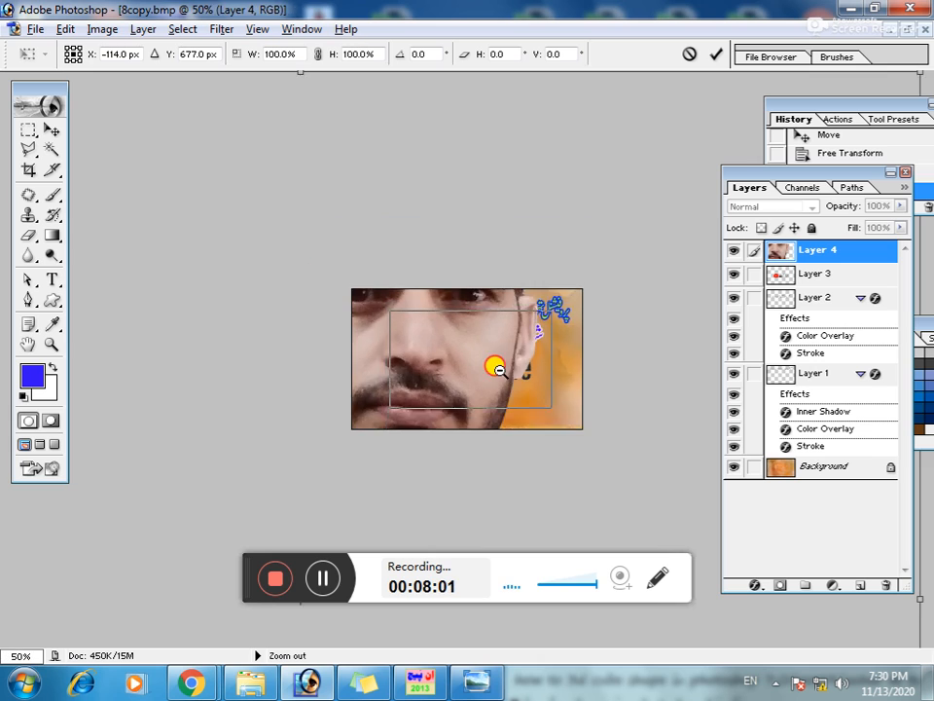
{"action": "left_click", "coordinate": [496, 363], "text": "ctrl+alt"}
{"action": "left_click", "coordinate": [499, 357], "text": "ctrl+alt"}
{"action": "left_click", "coordinate": [503, 336], "text": "ctrl+alt"}
{"action": "left_click", "coordinate": [467, 377], "text": "ctrl+alt"}
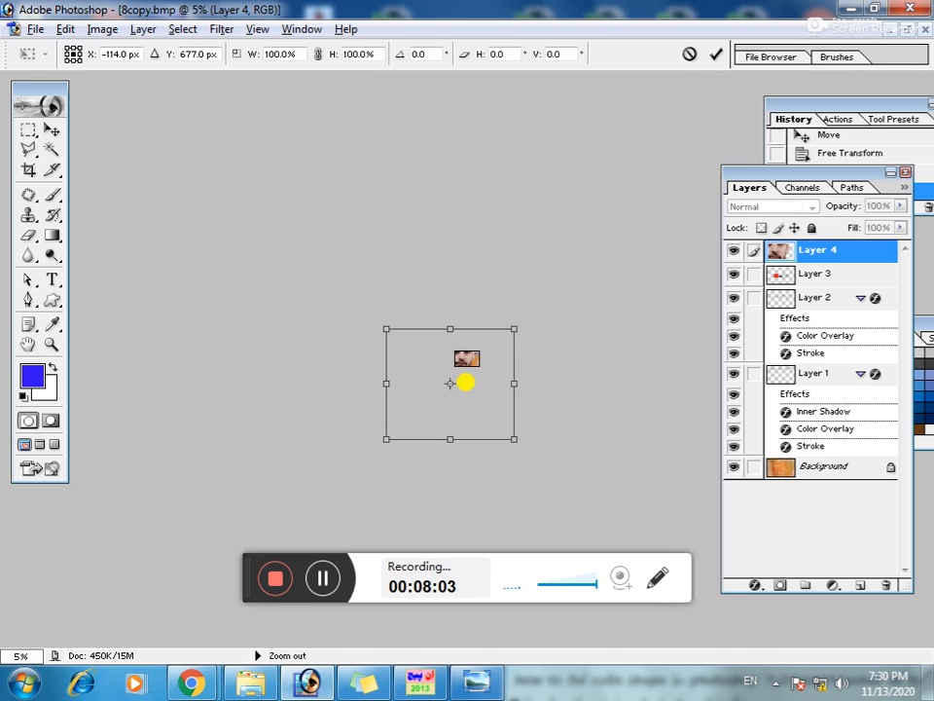
{"action": "left_click_drag", "start_coordinate": [386, 440], "coordinate": [454, 366]}
{"action": "left_click_drag", "start_coordinate": [513, 328], "coordinate": [480, 351]}
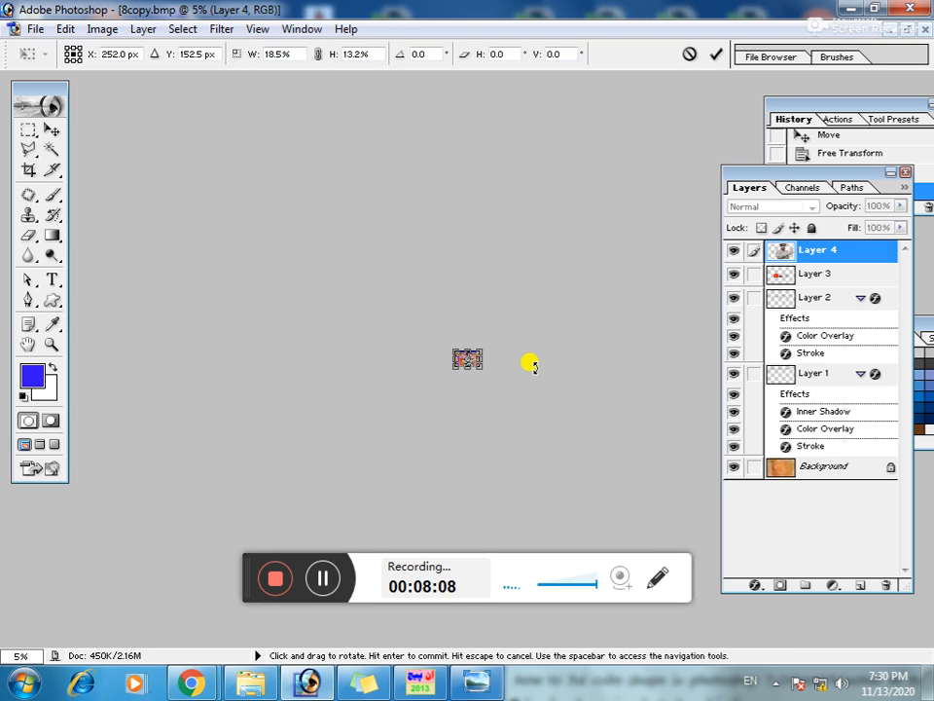
{"action": "key", "text": "Return"}
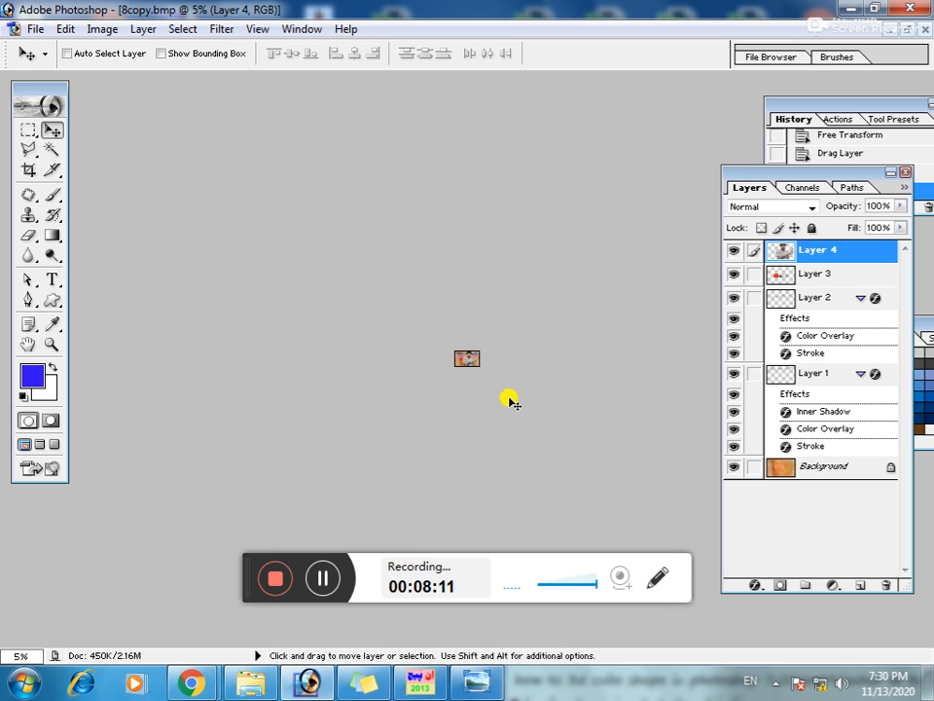
Scale the man's photo to 38.1% width and 58.0% height, place it at the canvas's lower right and flip it horizontally
{"action": "left_click", "coordinate": [525, 362], "text": "ctrl"}
{"action": "left_click", "coordinate": [526, 363], "text": "ctrl"}
{"action": "left_click", "coordinate": [527, 364], "text": "ctrl"}
{"action": "left_click", "coordinate": [527, 363], "text": "ctrl"}
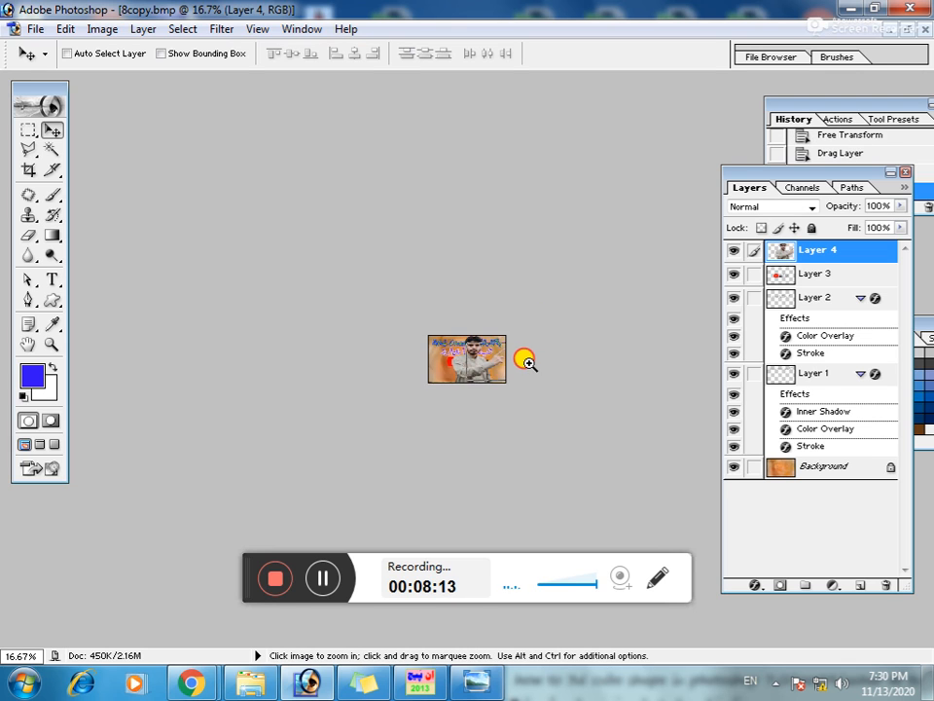
{"action": "left_click", "coordinate": [526, 362], "text": "ctrl"}
{"action": "left_click", "coordinate": [526, 362], "text": "ctrl"}
{"action": "left_click", "coordinate": [527, 362], "text": "ctrl"}
{"action": "left_click", "coordinate": [528, 363], "text": "ctrl"}
{"action": "left_click", "coordinate": [527, 364], "text": "ctrl"}
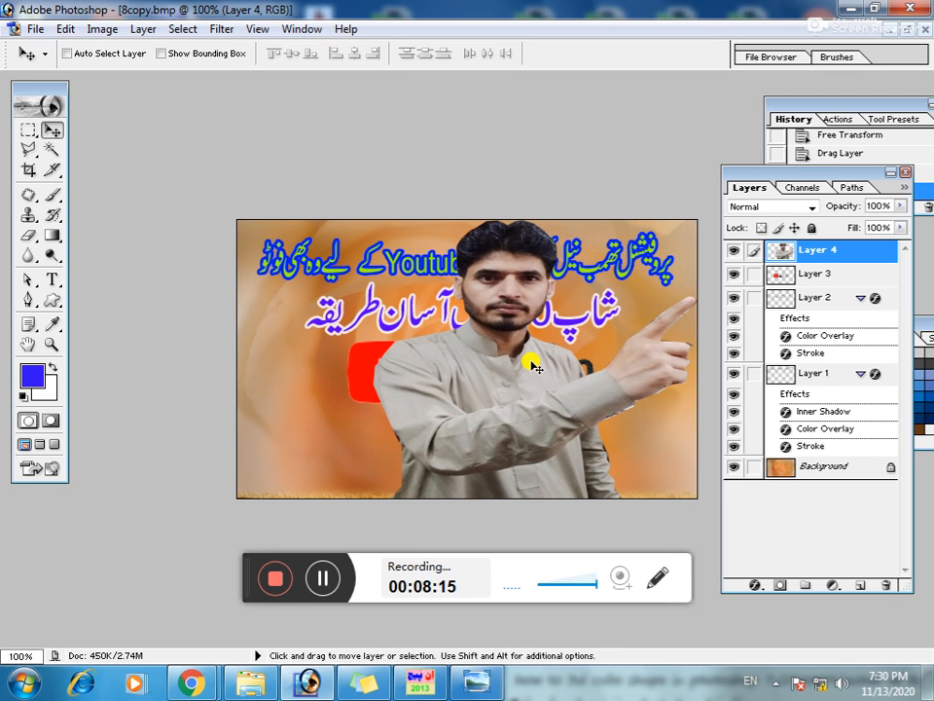
{"action": "key", "text": "ctrl+t"}
{"action": "left_click_drag", "start_coordinate": [697, 221], "coordinate": [401, 333]}
{"action": "left_click_drag", "start_coordinate": [331, 428], "coordinate": [626, 421]}
{"action": "right_click", "coordinate": [662, 423]}
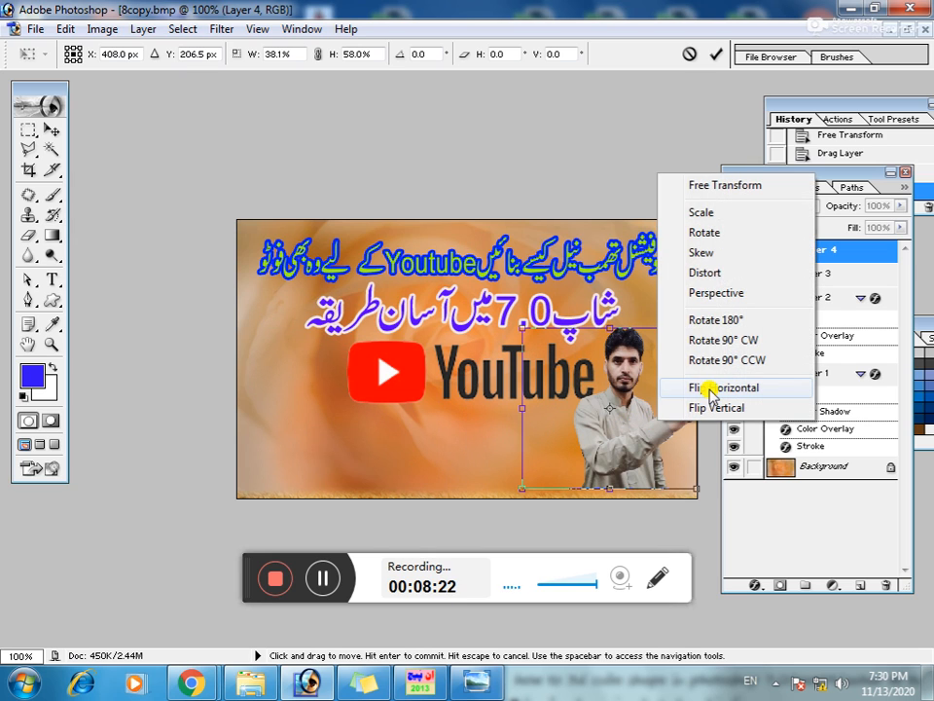
{"action": "left_click", "coordinate": [710, 385]}
Shrink the man's photo further to 48.9% height, apply the transform and place it in the canvas's lower-right corner
{"action": "left_click_drag", "start_coordinate": [629, 405], "coordinate": [659, 415]}
{"action": "left_click_drag", "start_coordinate": [578, 338], "coordinate": [593, 366]}
{"action": "left_click_drag", "start_coordinate": [677, 460], "coordinate": [654, 457]}
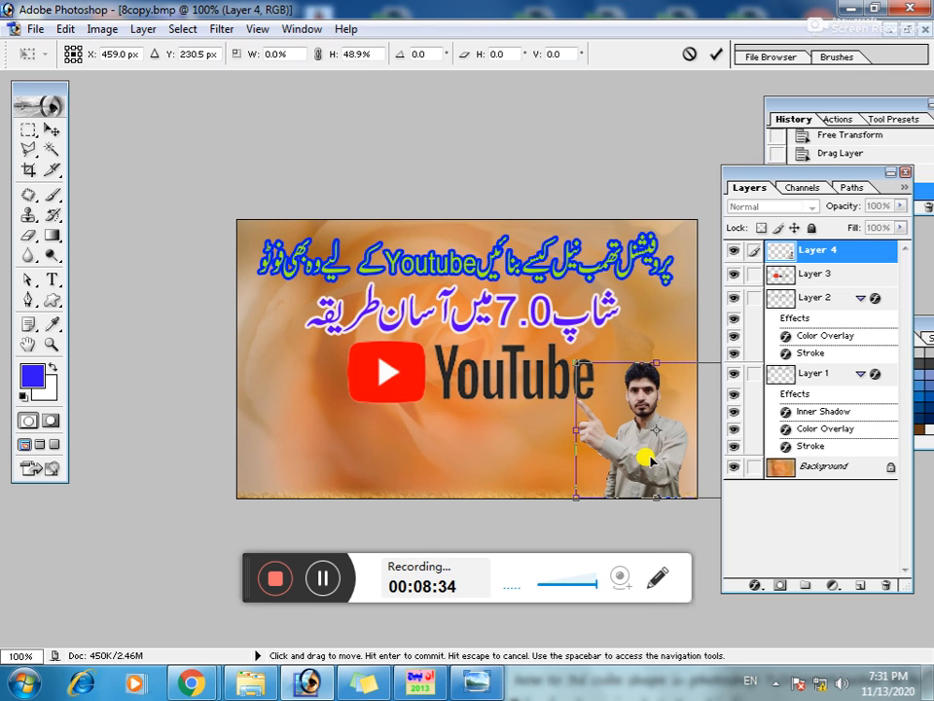
{"action": "key", "text": "Return"}
{"action": "left_click_drag", "start_coordinate": [654, 446], "coordinate": [667, 443]}
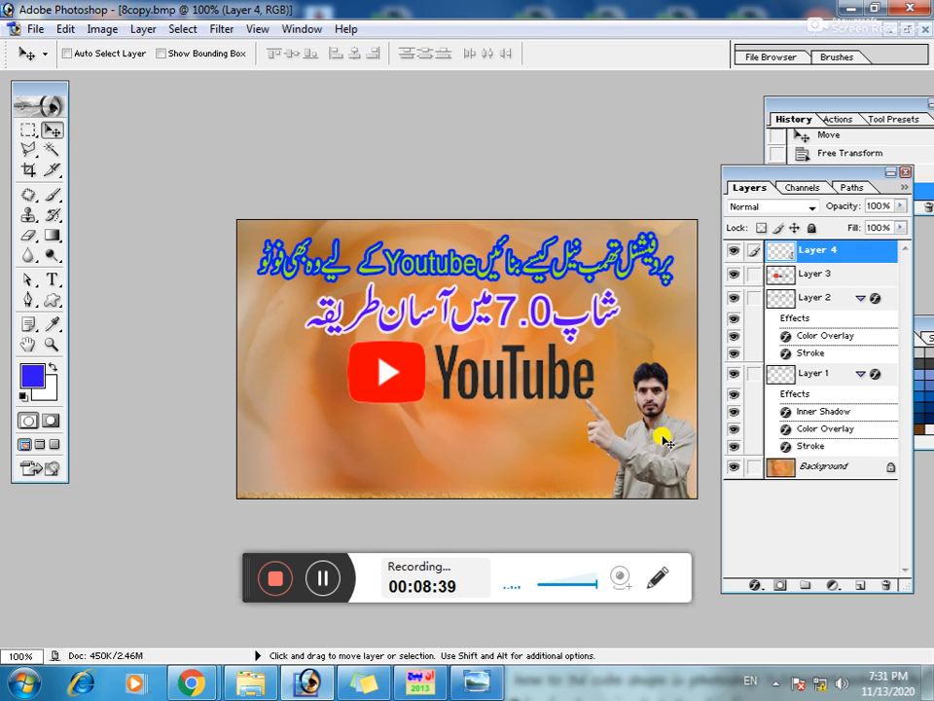
Select the YouTube logo's layer and move the logo left, away from the man's pointing hand
{"action": "right_click", "coordinate": [418, 380]}
{"action": "left_click", "coordinate": [428, 386]}
{"action": "left_click_drag", "start_coordinate": [421, 385], "coordinate": [374, 381]}
Select the layer of the man's photo and enlarge it to 125.9% width and 122.8% height, then apply the transform
{"action": "right_click", "coordinate": [668, 454]}
{"action": "left_click", "coordinate": [671, 463]}
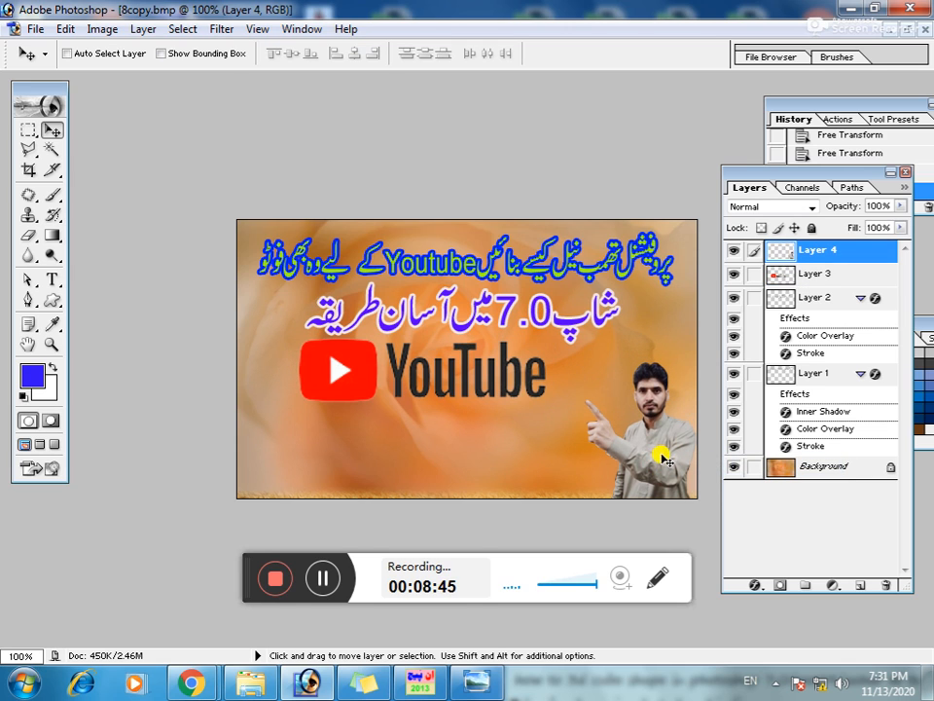
{"action": "key", "text": "ctrl+t"}
{"action": "left_click_drag", "start_coordinate": [586, 394], "coordinate": [534, 324]}
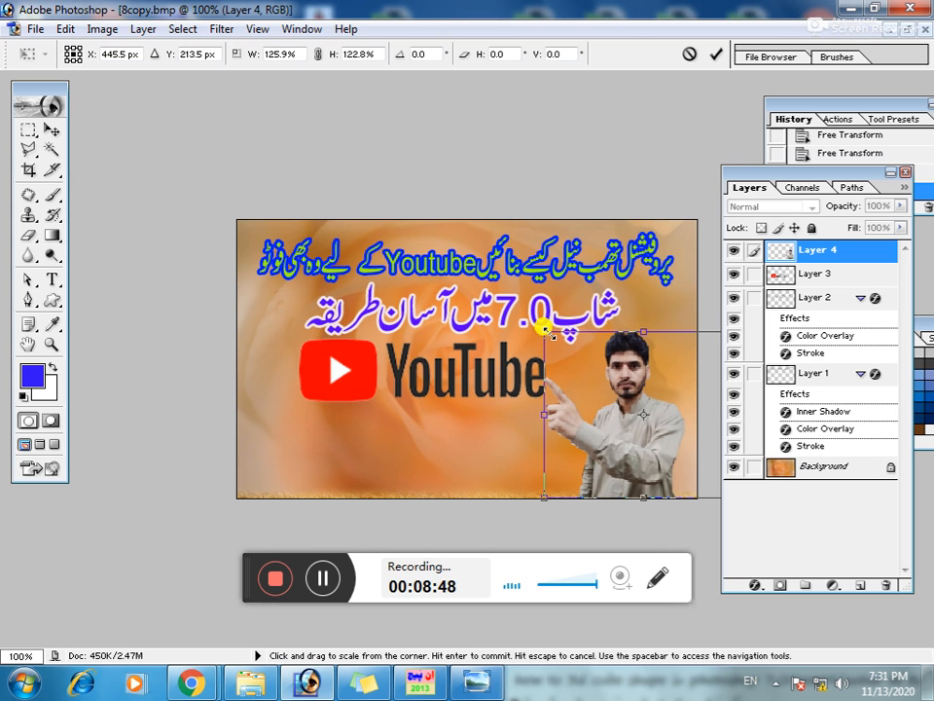
{"action": "key", "text": "Return"}
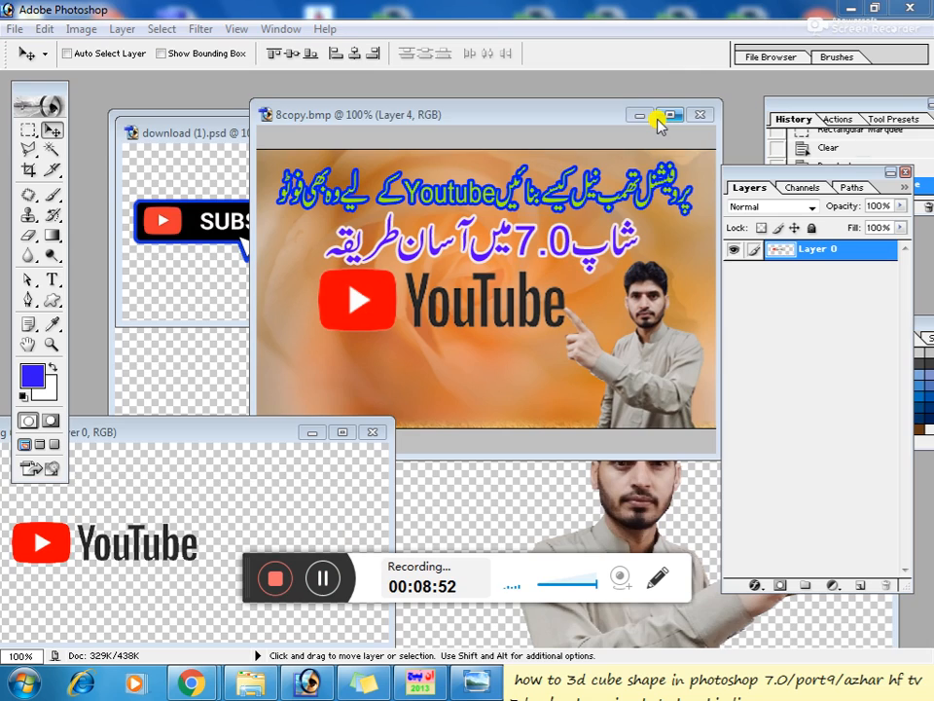
Fill a wide rectangular selection below the YouTube logo with the blue foreground colour on the current layer, and deselect it
{"action": "left_click", "coordinate": [668, 113]}
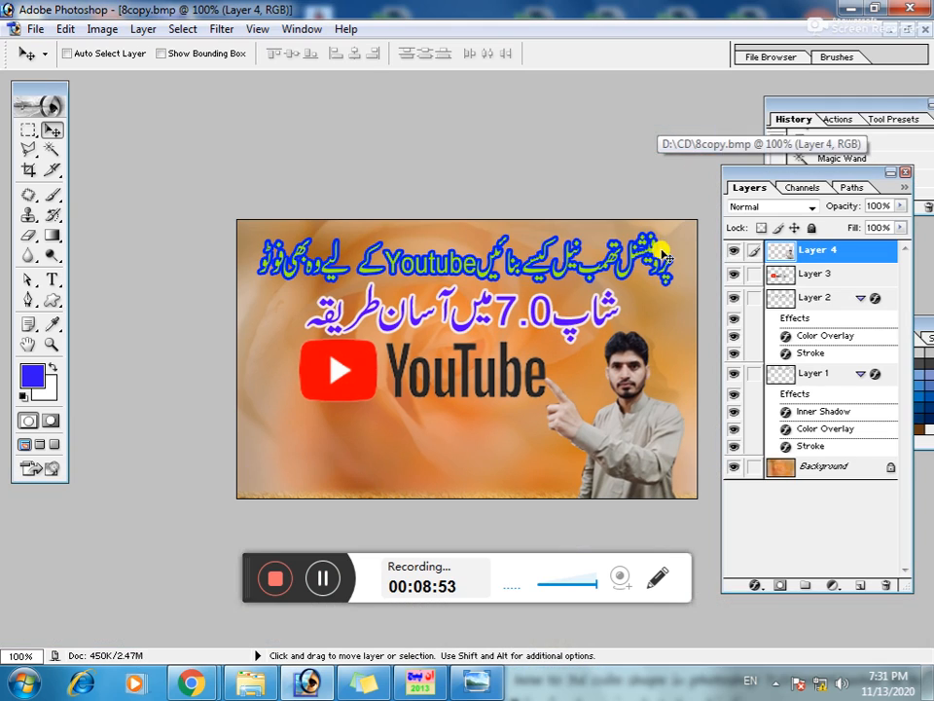
{"action": "left_click", "coordinate": [28, 129]}
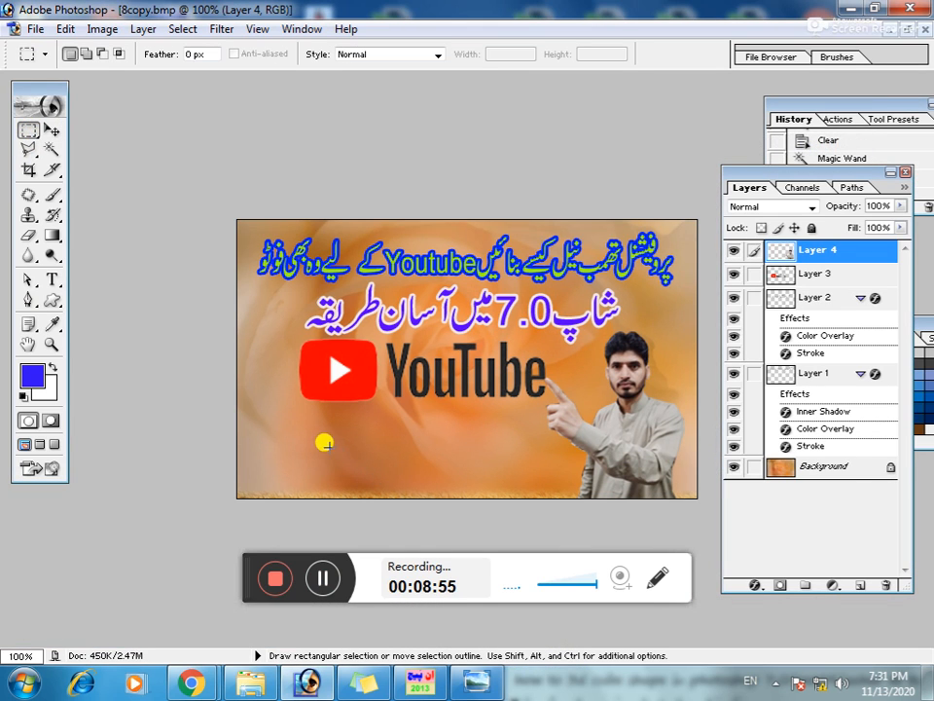
{"action": "left_click_drag", "start_coordinate": [244, 421], "coordinate": [516, 490]}
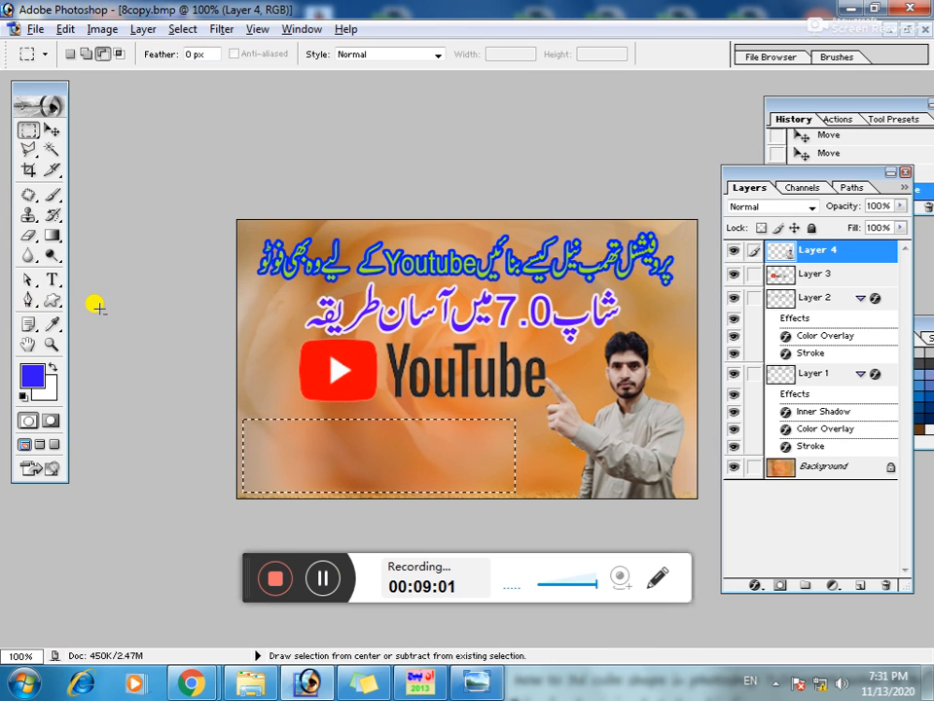
{"action": "key", "text": "alt+BackSpace"}
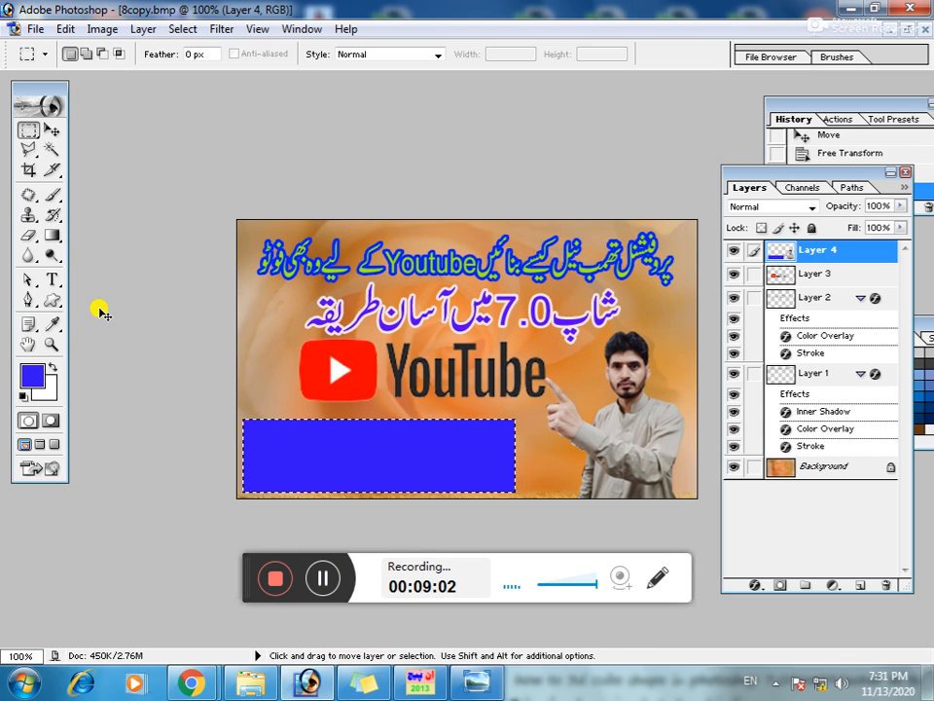
{"action": "key", "text": "ctrl+d"}
Add the channel name "AZHAR HF TV" on the blue rectangle as text in near-white FCFCFE
{"action": "left_click", "coordinate": [52, 278]}
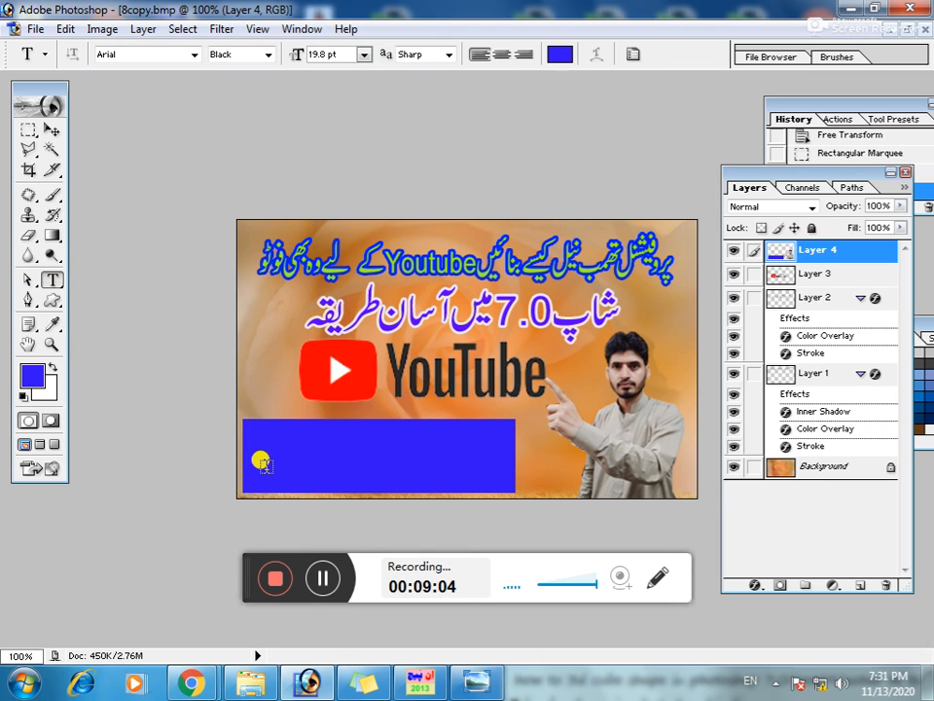
{"action": "left_click", "coordinate": [331, 425]}
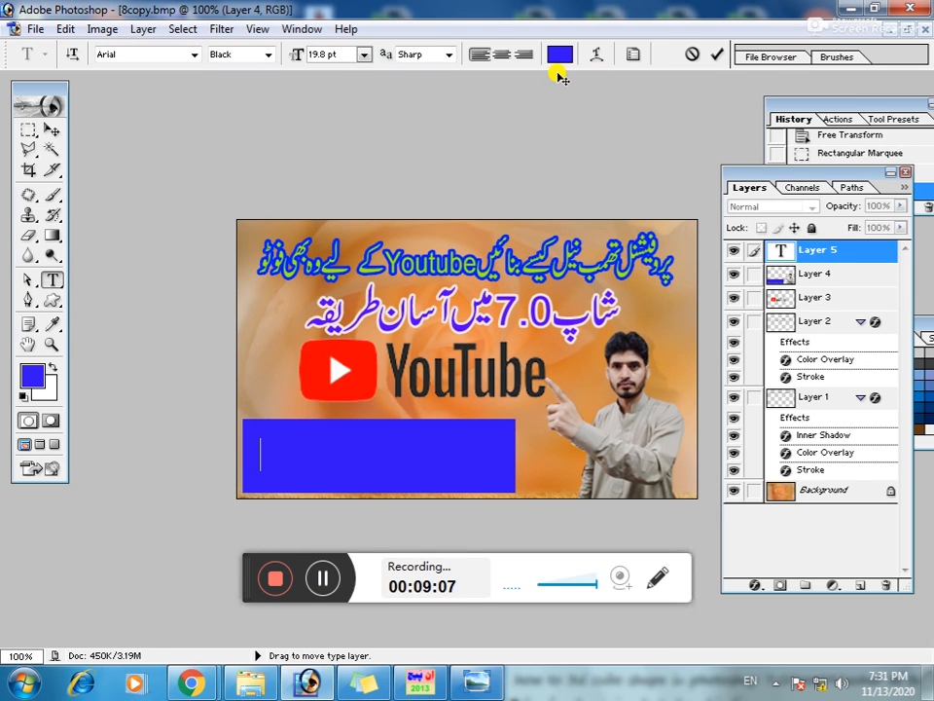
{"action": "left_click", "coordinate": [561, 54]}
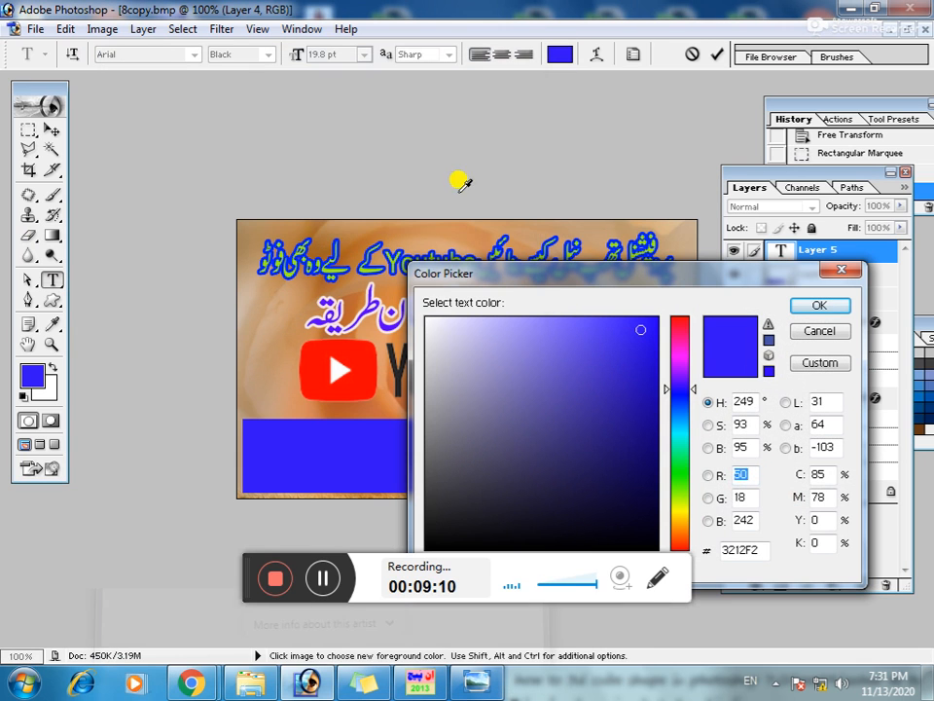
{"action": "left_click", "coordinate": [445, 328]}
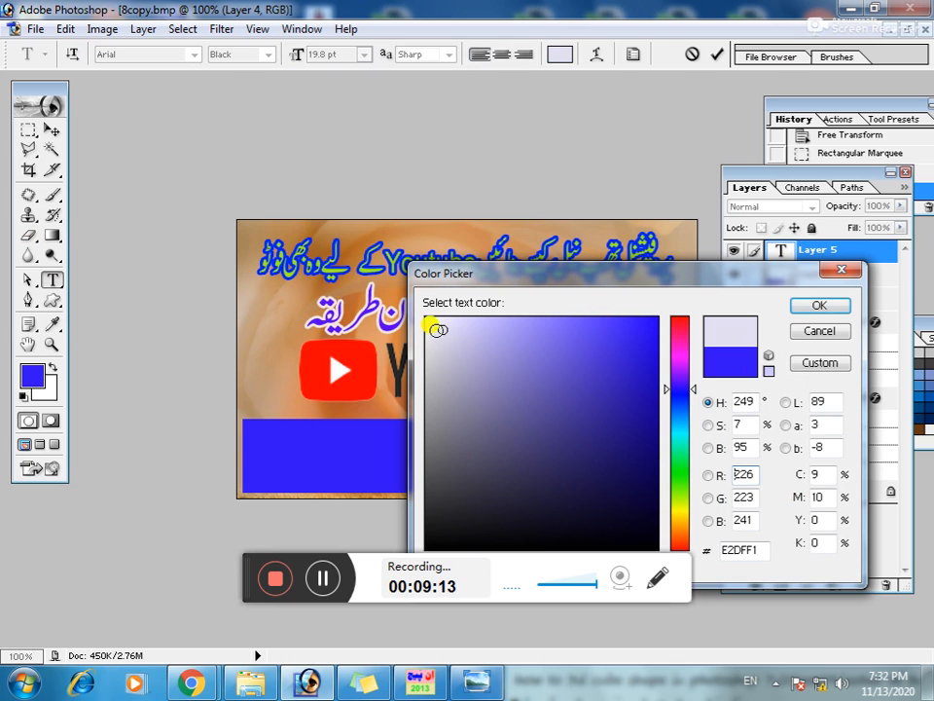
{"action": "left_click", "coordinate": [426, 318]}
{"action": "left_click", "coordinate": [547, 36]}
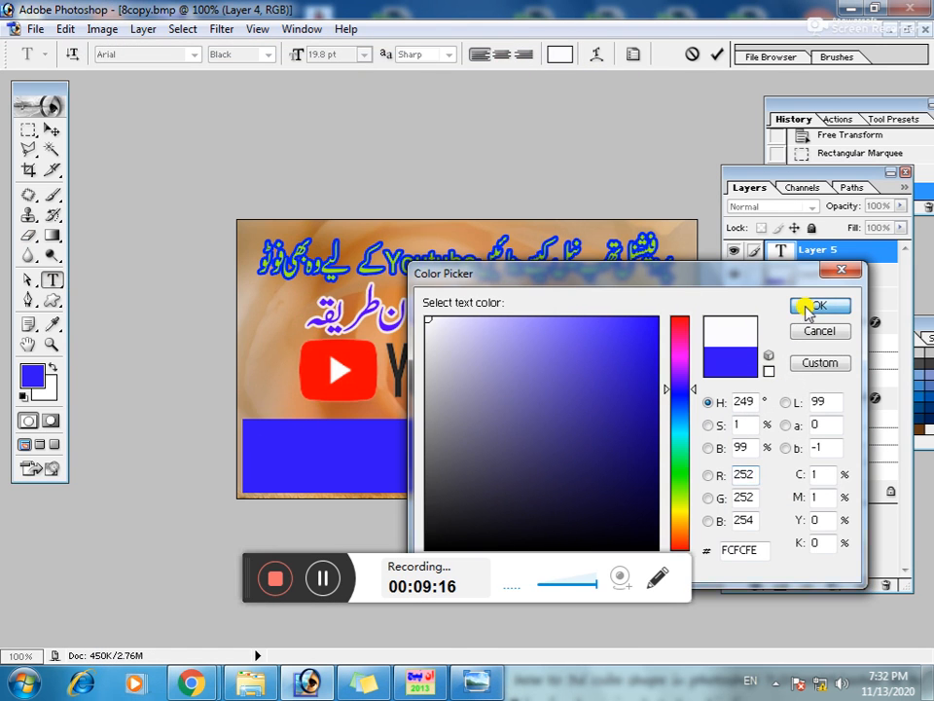
{"action": "left_click", "coordinate": [795, 306]}
{"action": "type", "text": "az"}
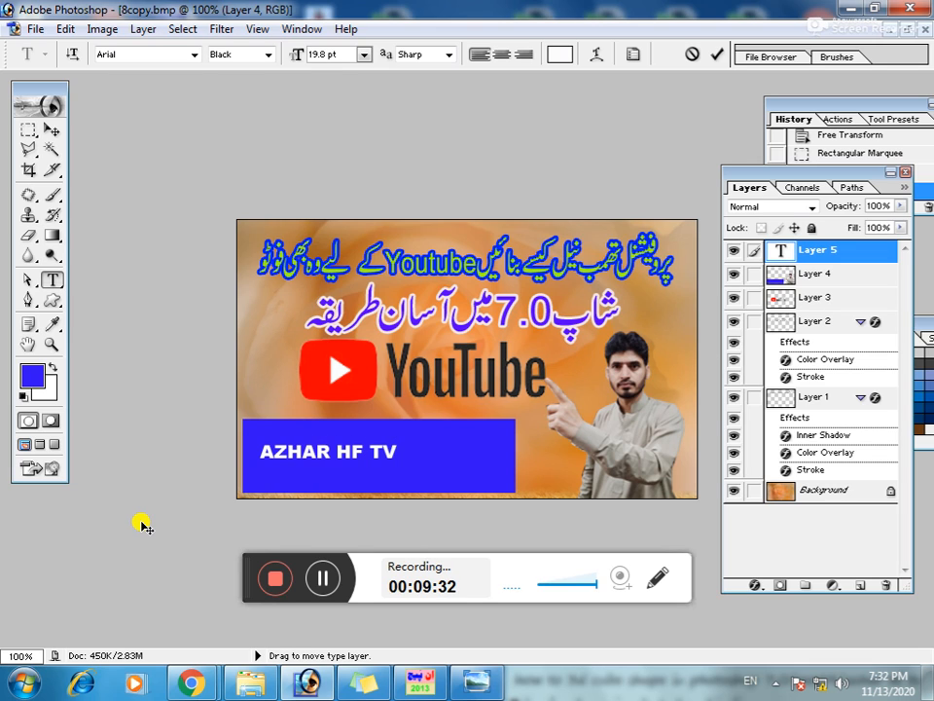
{"action": "left_click", "coordinate": [358, 443]}
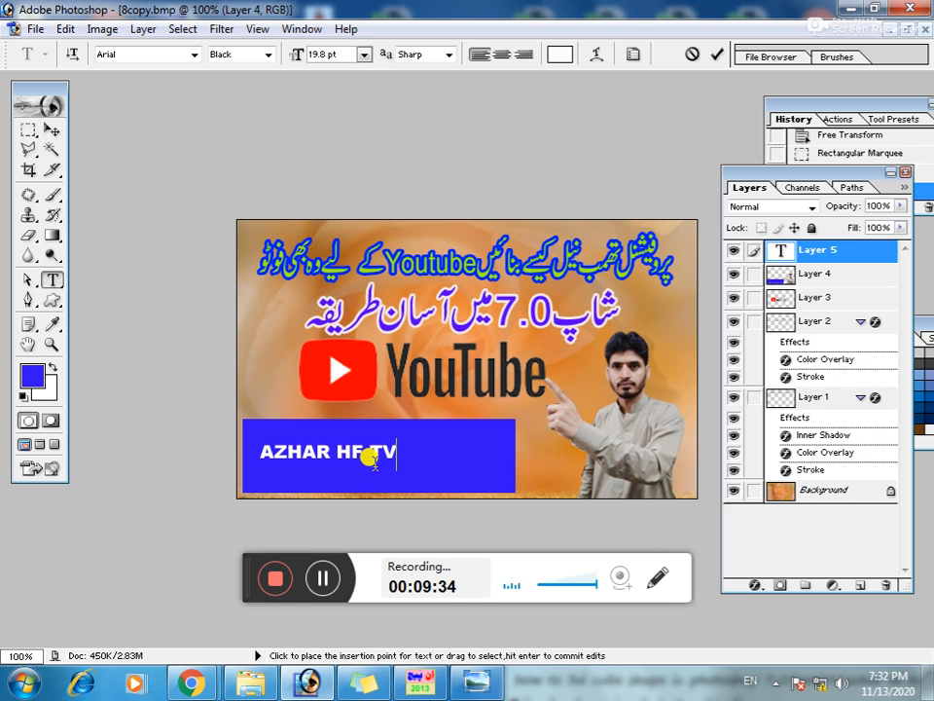
Switch to the SUBSCRIBE button image download (1).psd and activate the Move tool
{"action": "left_click", "coordinate": [911, 32]}
{"action": "left_click", "coordinate": [219, 268]}
{"action": "left_click", "coordinate": [52, 130]}
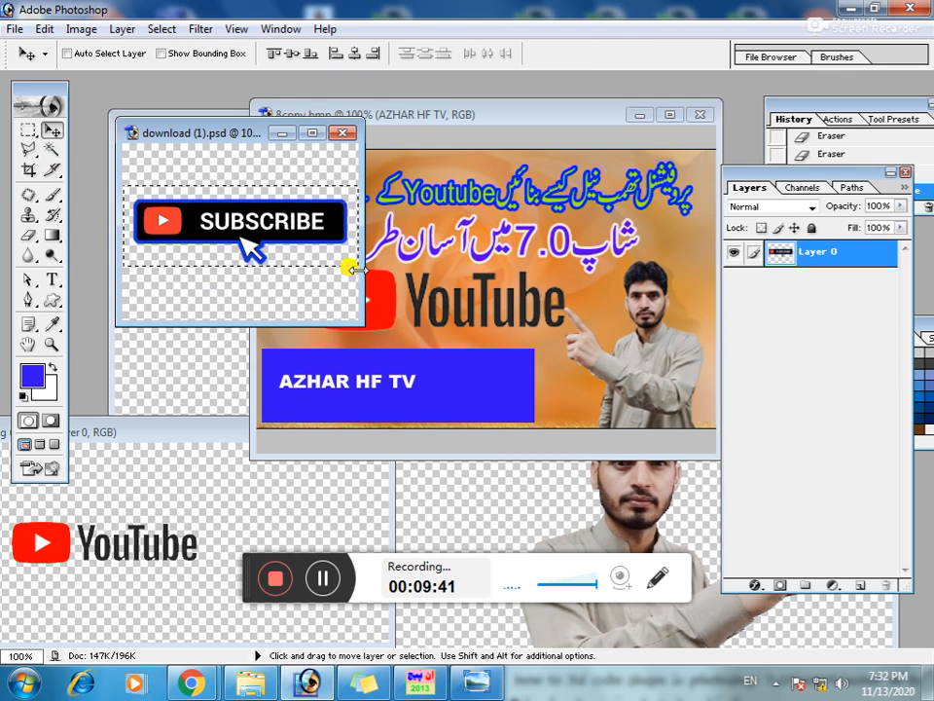